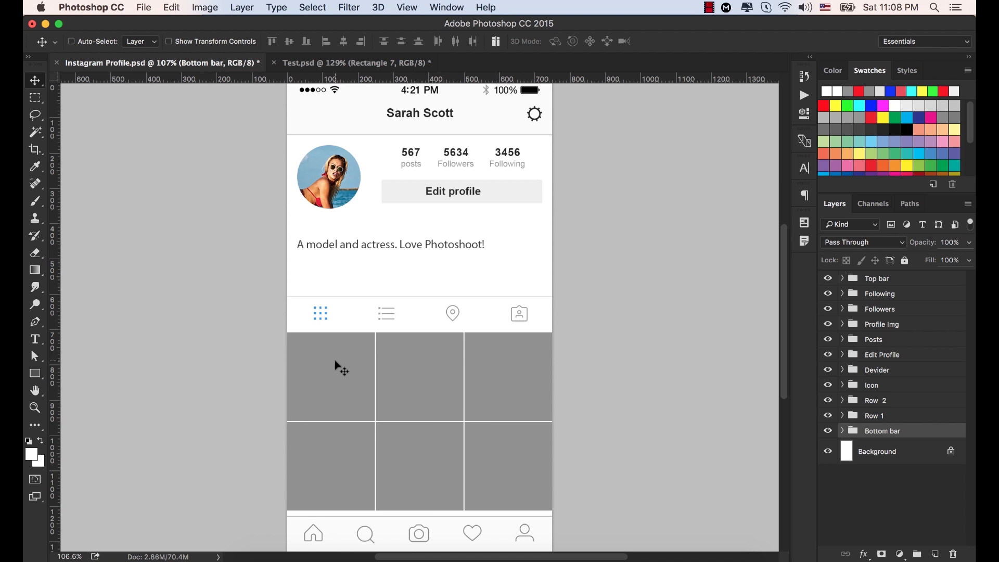
# Select the rectangle layer of the first photo cell in the grid's upper row and check it by toggling its visibility.
pyautogui.keyDown('super'); pyautogui.click(335, 370); pyautogui.keyUp('super')
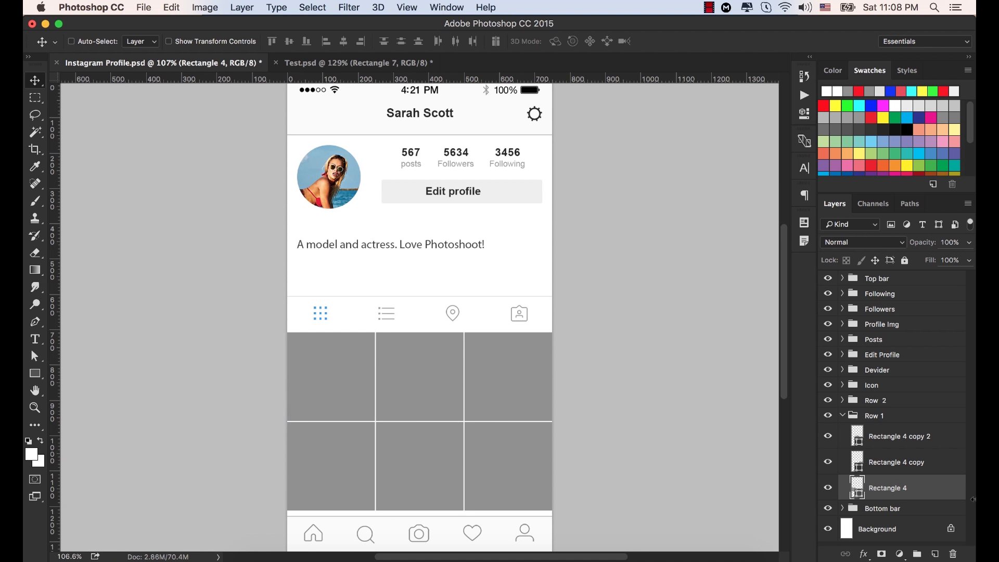
pyautogui.click(828, 487)
pyautogui.click(828, 488)
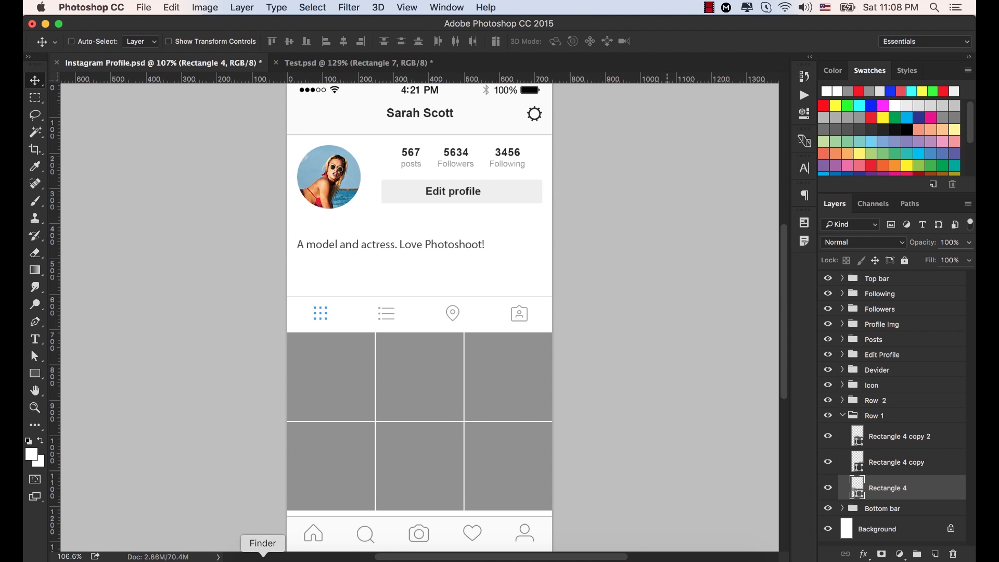
# Switch to Finder and open Sarah Image 1.jpg from the Sarah Image folder in Photoshop.
pyautogui.click(264, 553)
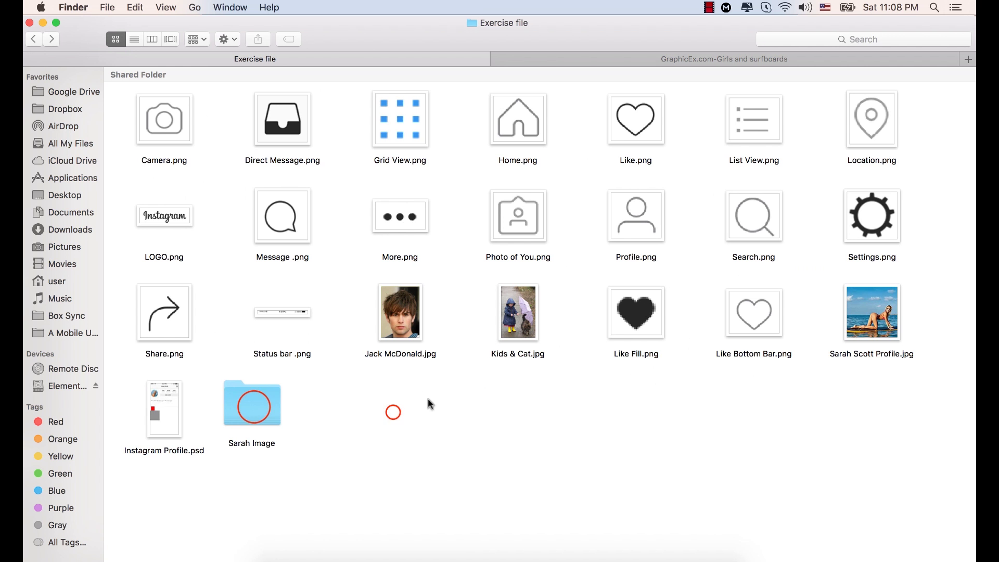
pyautogui.click(254, 408)
pyautogui.doubleClick(254, 408)
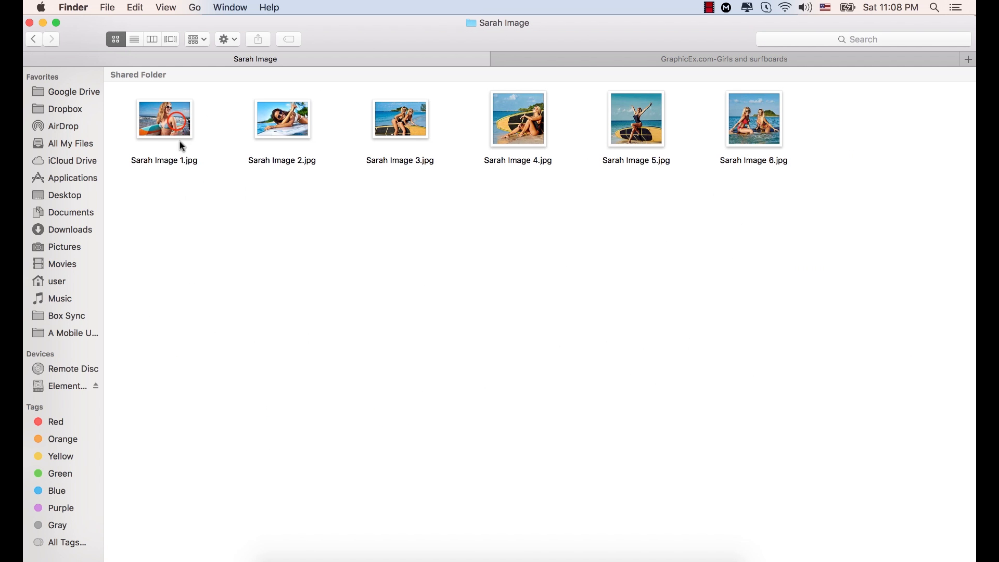
pyautogui.click(178, 125)
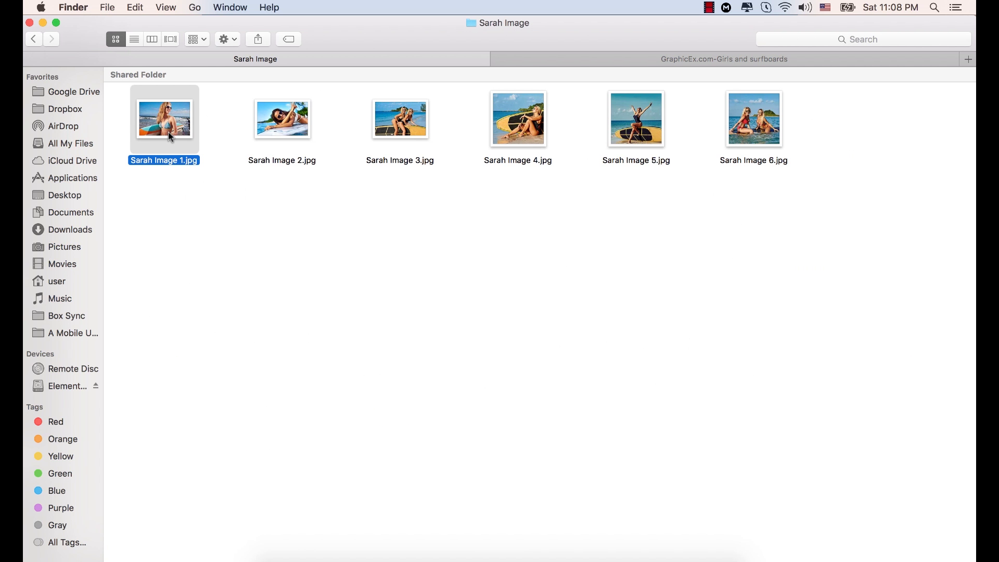
pyautogui.rightClick(171, 131)
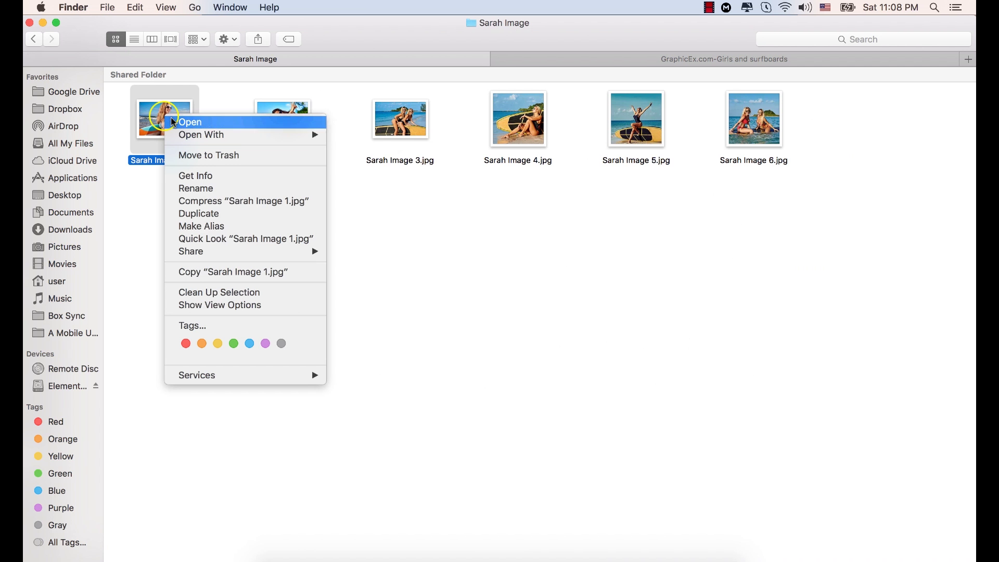
pyautogui.moveTo(273, 135)
pyautogui.click(368, 171)
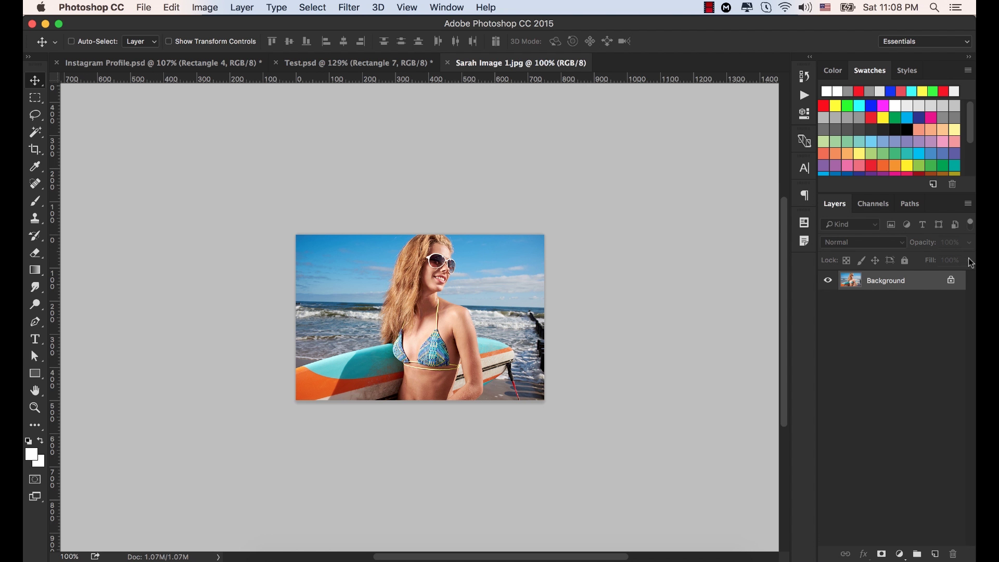
# Unlock the photo's background layer and move the photo into Instagram Profile.psd over the first grid cell.
pyautogui.scroll(5, 87, 136)
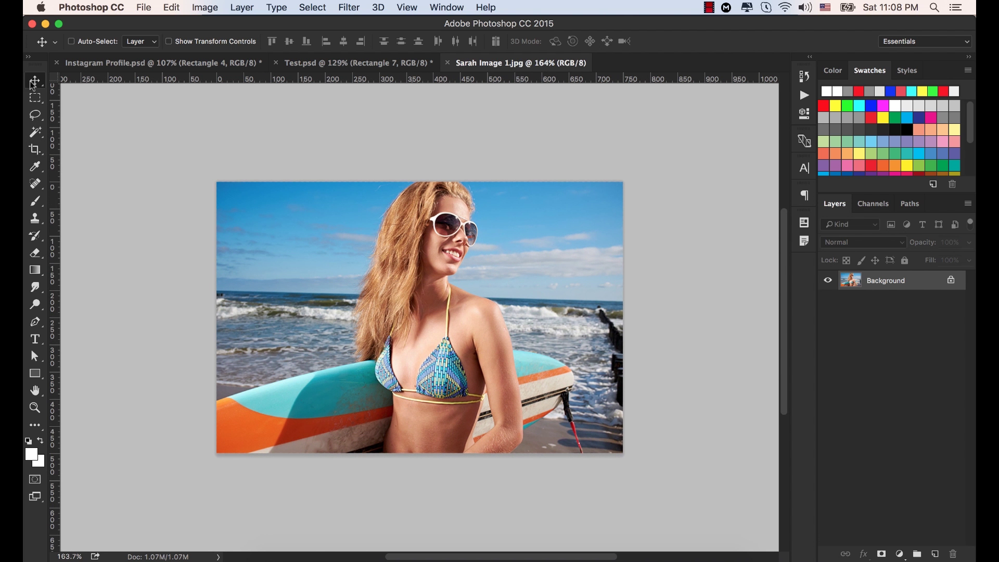
pyautogui.doubleClick(952, 283)
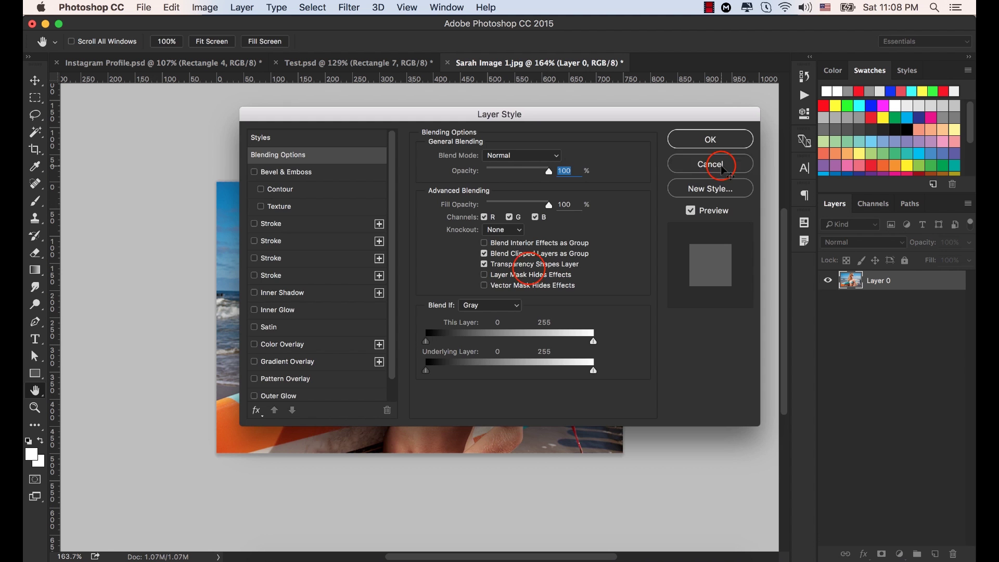
pyautogui.click(723, 165)
pyautogui.press('v')
pyautogui.moveTo(526, 260); pyautogui.dragTo(168, 68)
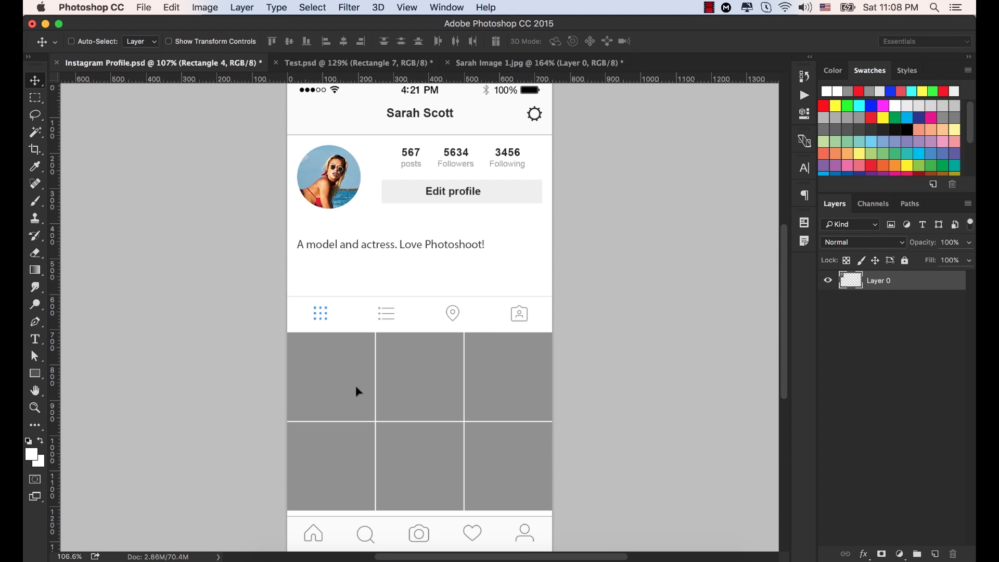
pyautogui.moveTo(359, 394); pyautogui.dragTo(364, 312)
pyautogui.moveTo(509, 264); pyautogui.dragTo(492, 301)
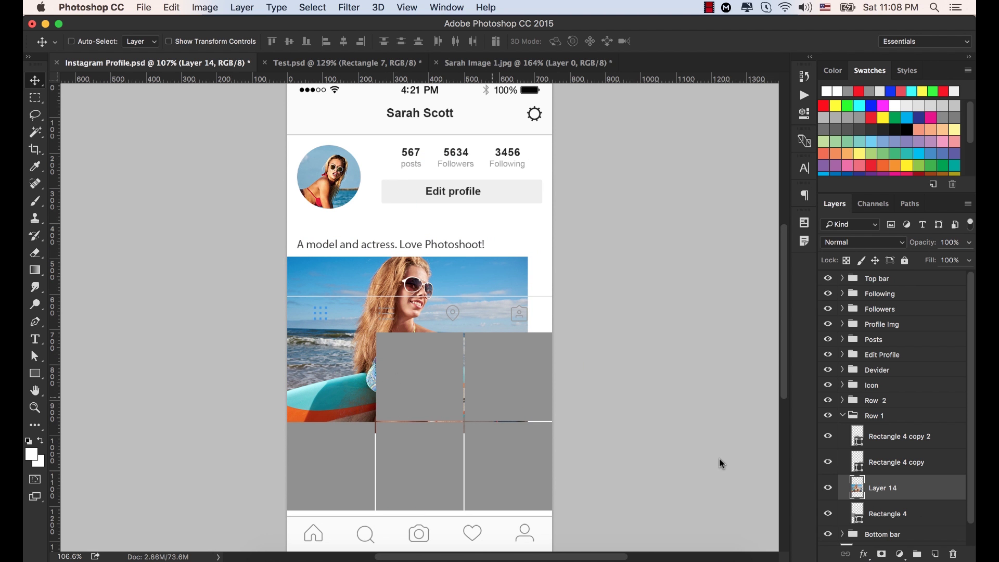
# Create a clipping mask that clips the placed photo to the first cell's rectangle.
pyautogui.scroll(-2, 886, 470)
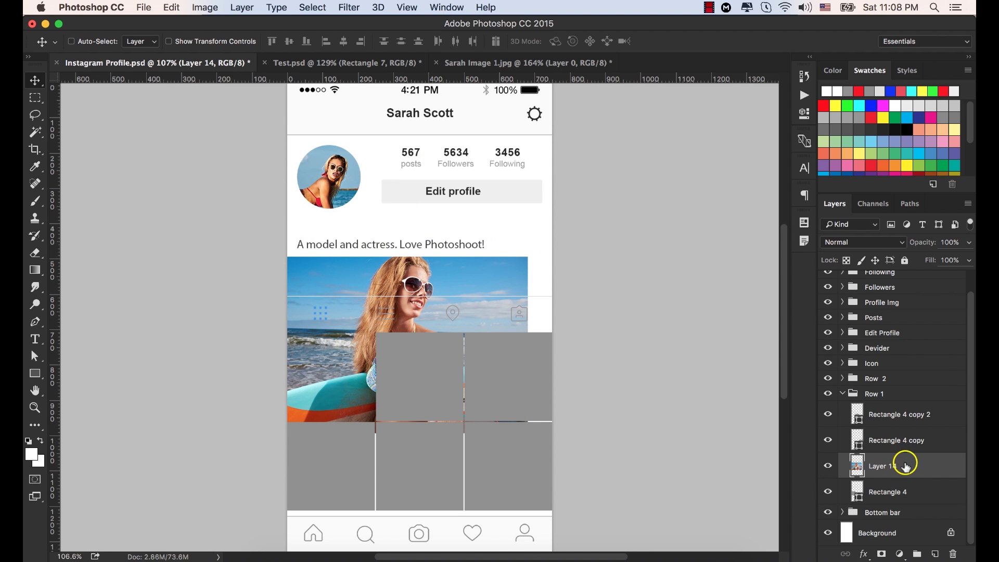
pyautogui.rightClick(906, 467)
pyautogui.click(799, 238)
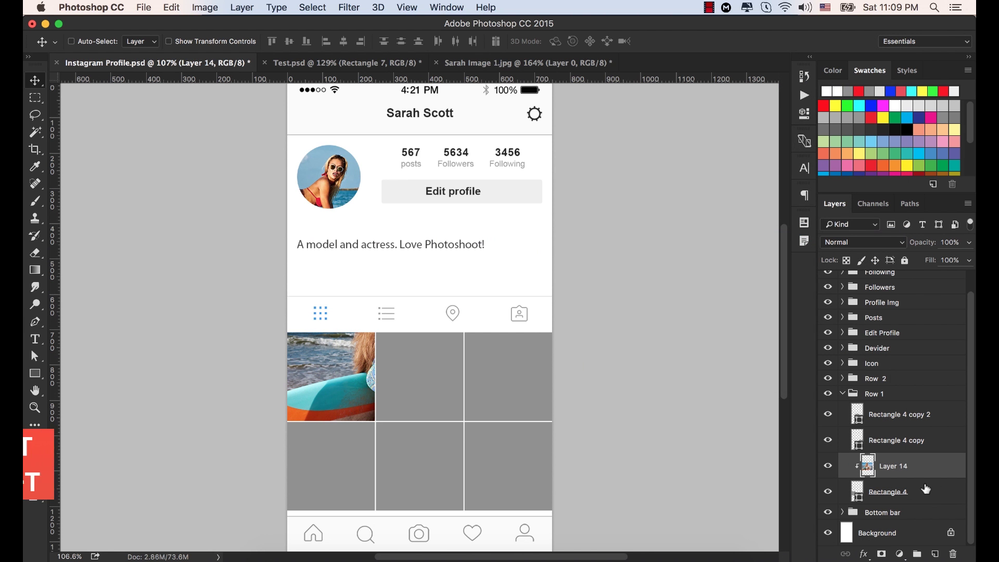
# Scale the clipped photo proportionally to 50% with Free Transform and position it to fill the first grid cell.
pyautogui.press('super+t')
pyautogui.moveTo(524, 258); pyautogui.dragTo(486, 327)
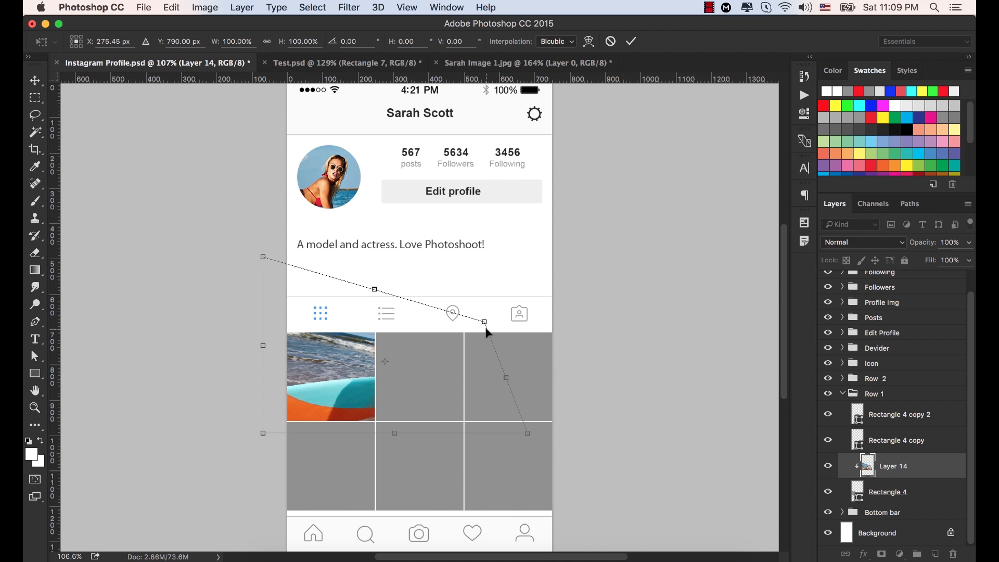
pyautogui.press('super+z')
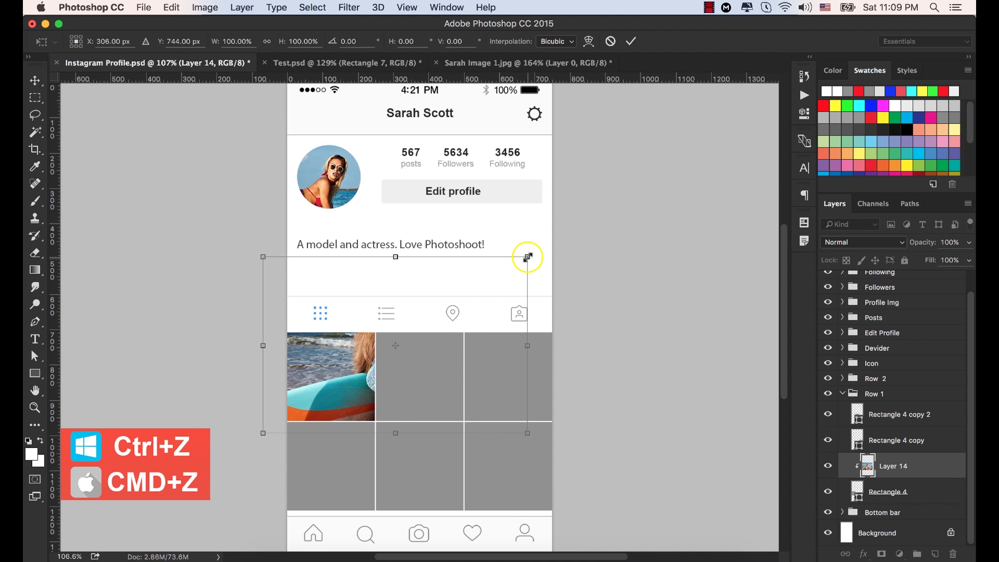
pyautogui.moveTo(527, 257); pyautogui.dragTo(432, 346)
pyautogui.moveTo(417, 430)
pyautogui.mouseDown()
pyautogui.moveTo(396, 416)
pyautogui.moveTo(399, 432)
pyautogui.mouseUp()
pyautogui.moveTo(339, 386); pyautogui.dragTo(317, 384)
pyautogui.moveTo(262, 330); pyautogui.dragTo(265, 328)
pyautogui.moveTo(397, 419); pyautogui.dragTo(397, 421)
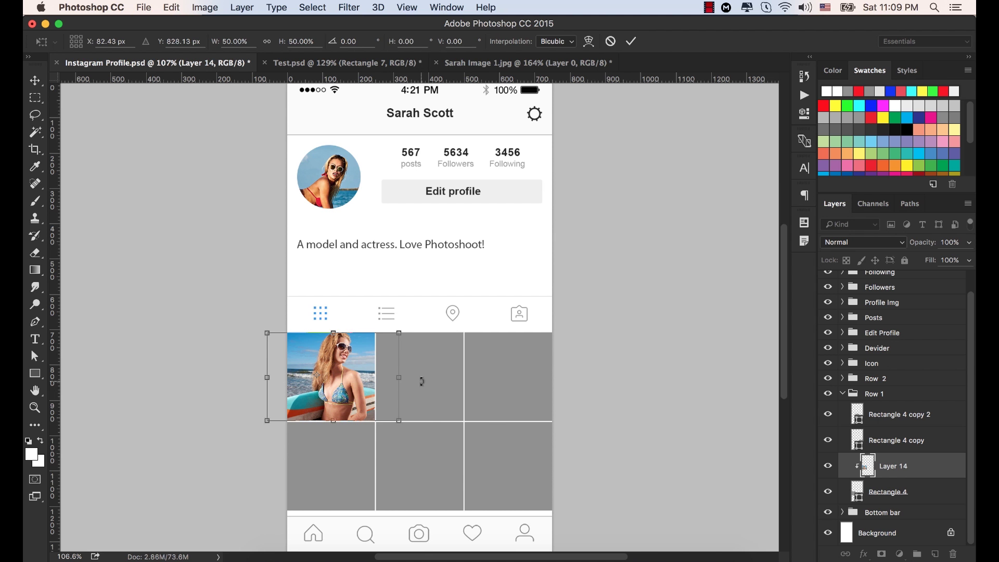
pyautogui.click(630, 44)
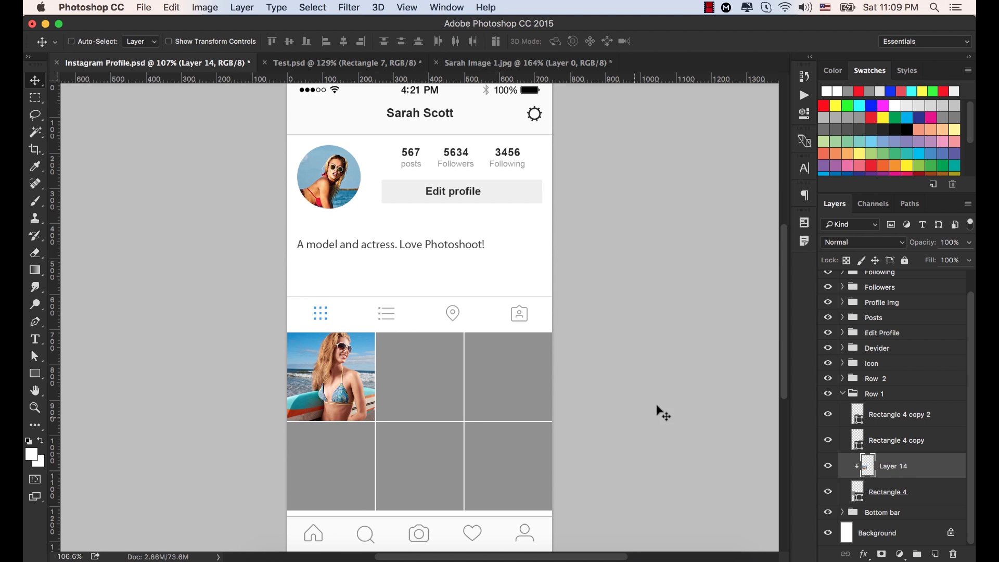
# Select the rectangle layer of the middle cell in the upper row and check it by toggling its visibility.
pyautogui.keyDown('super'); pyautogui.click(422, 373); pyautogui.keyUp('super')
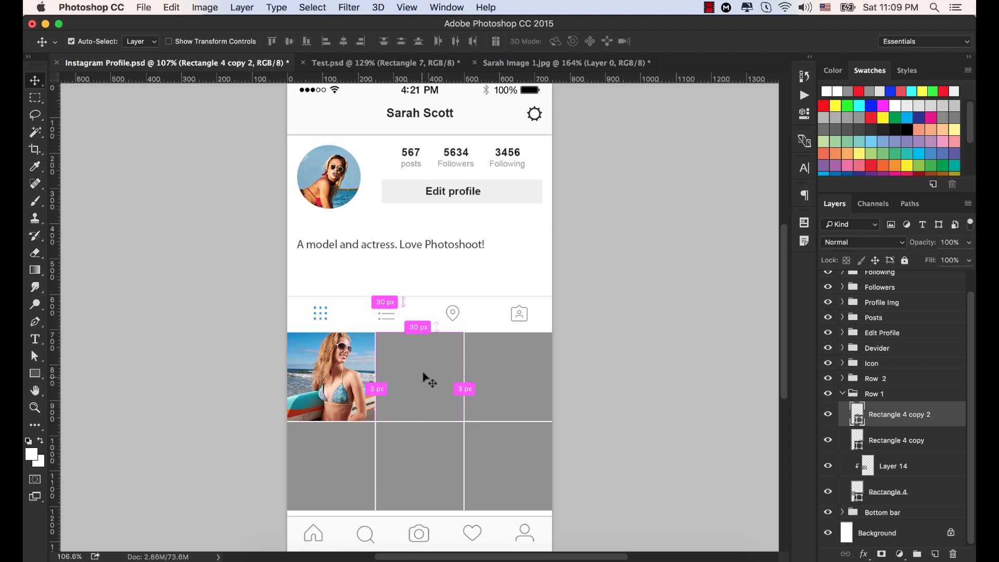
pyautogui.click(829, 413)
pyautogui.click(828, 413)
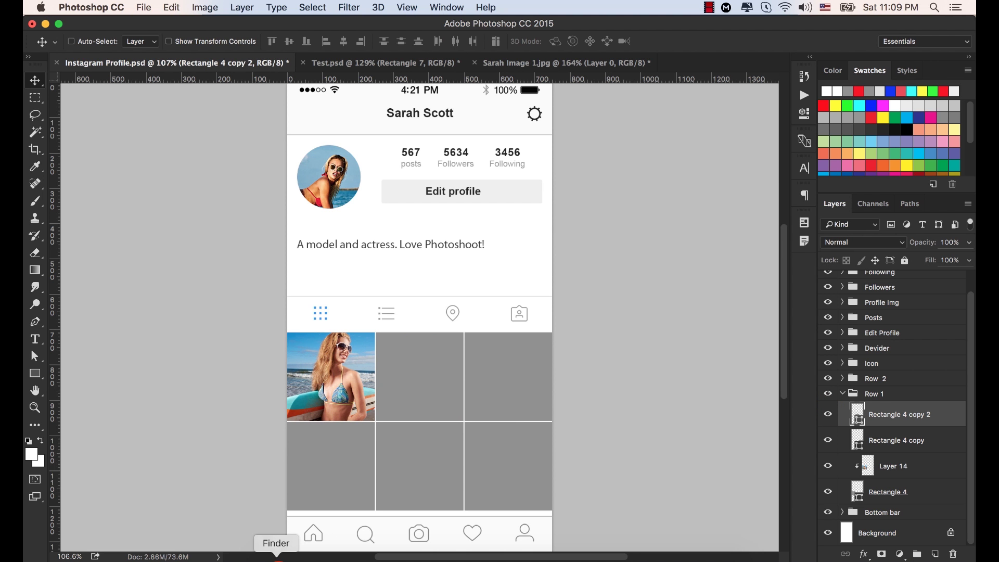
# Switch to Finder and open Sarah Image 2.jpg in Photoshop.
pyautogui.click(276, 557)
pyautogui.click(288, 126)
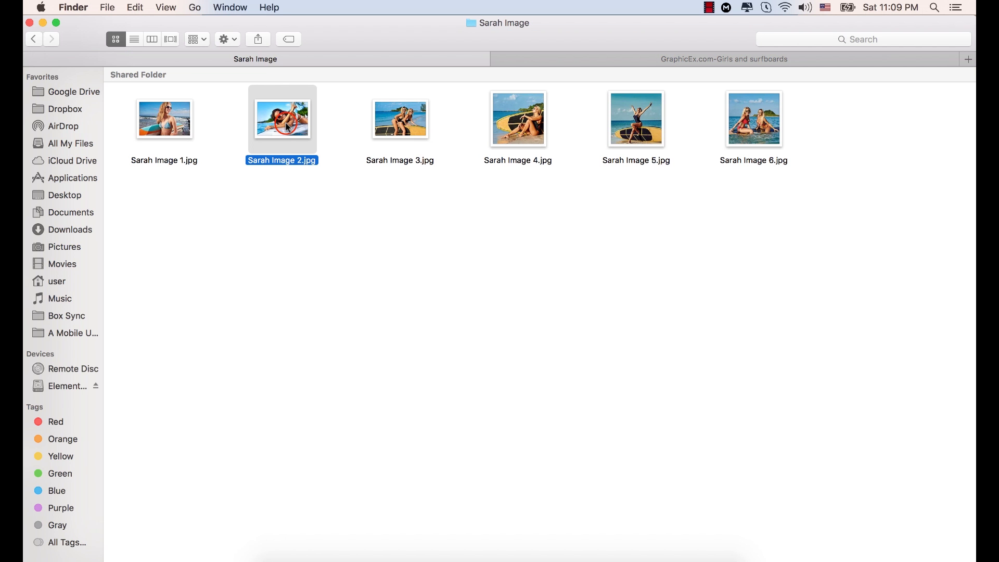
pyautogui.rightClick(288, 115)
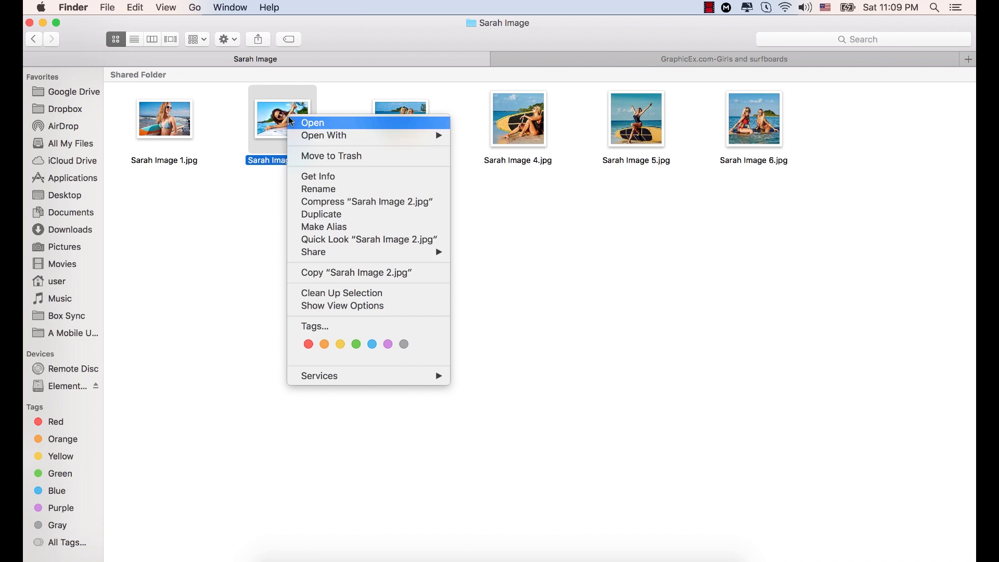
pyautogui.moveTo(333, 136)
pyautogui.click(491, 173)
pyautogui.click(489, 172)
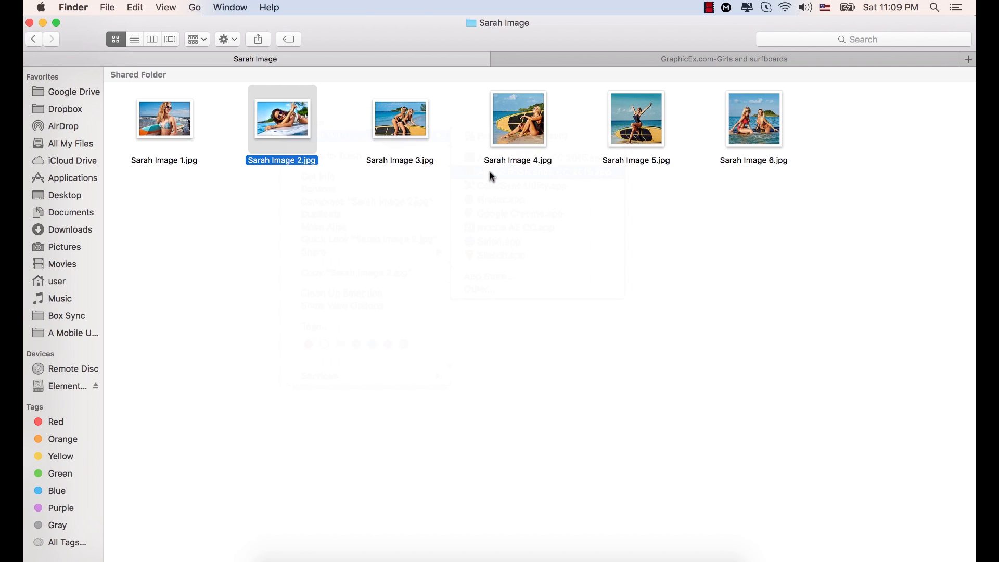
# Unlock the second photo's background layer and move the photo into Instagram Profile.psd over the upper row's middle cell.
pyautogui.scroll(5, 432, 274)
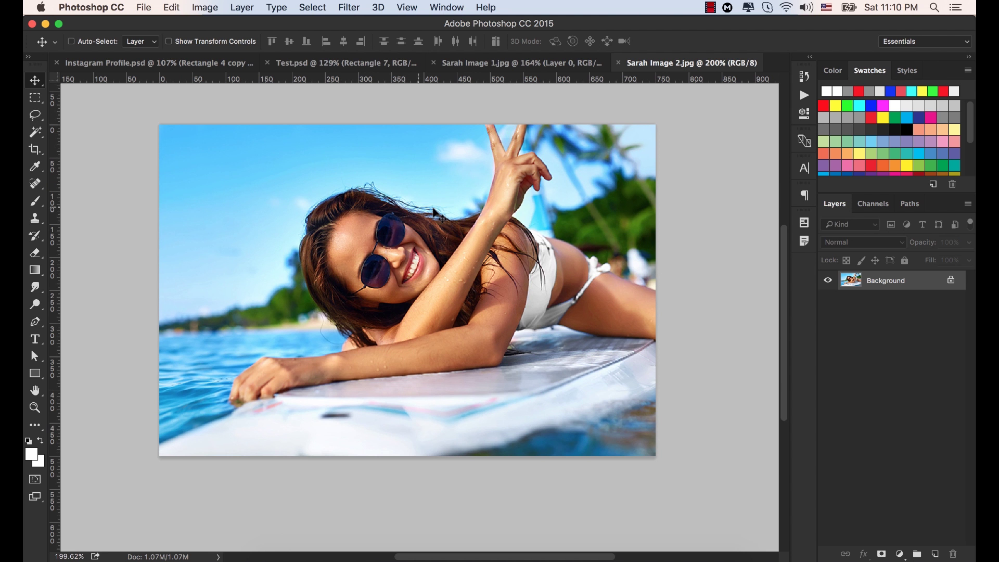
pyautogui.doubleClick(952, 282)
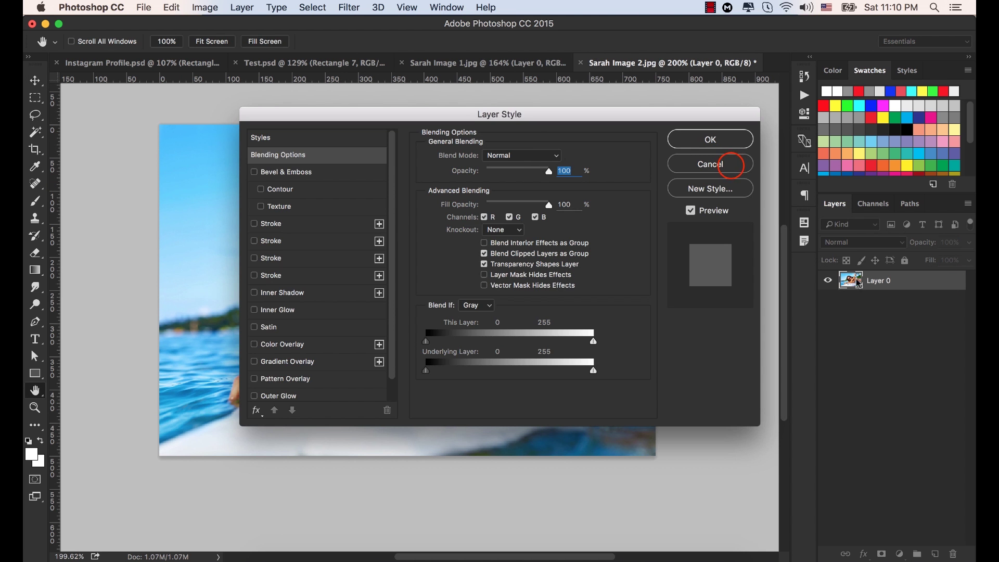
pyautogui.click(731, 165)
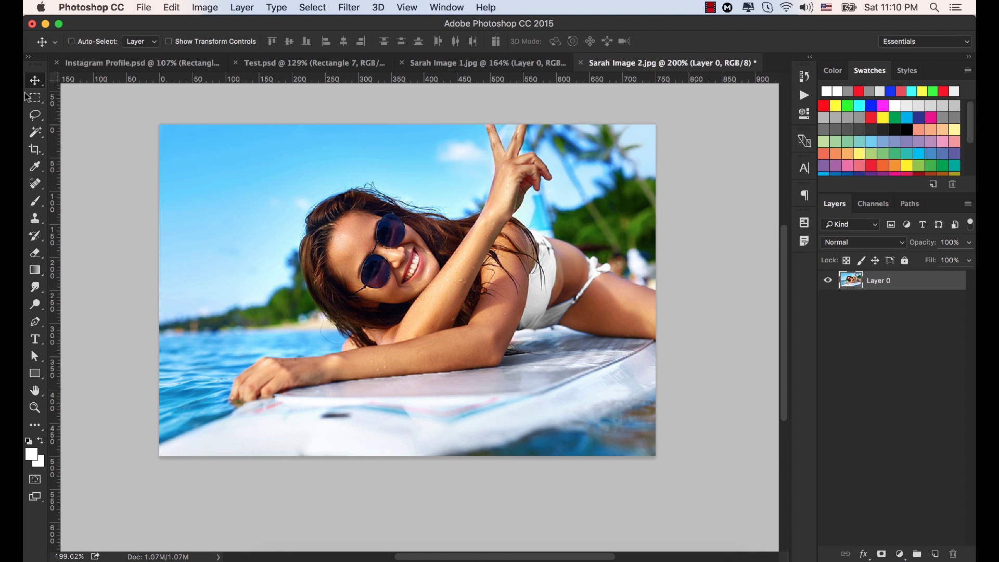
pyautogui.moveTo(497, 227); pyautogui.dragTo(290, 204)
pyautogui.moveTo(432, 372)
pyautogui.mouseDown()
pyautogui.moveTo(439, 364)
pyautogui.moveTo(440, 389)
pyautogui.mouseUp()
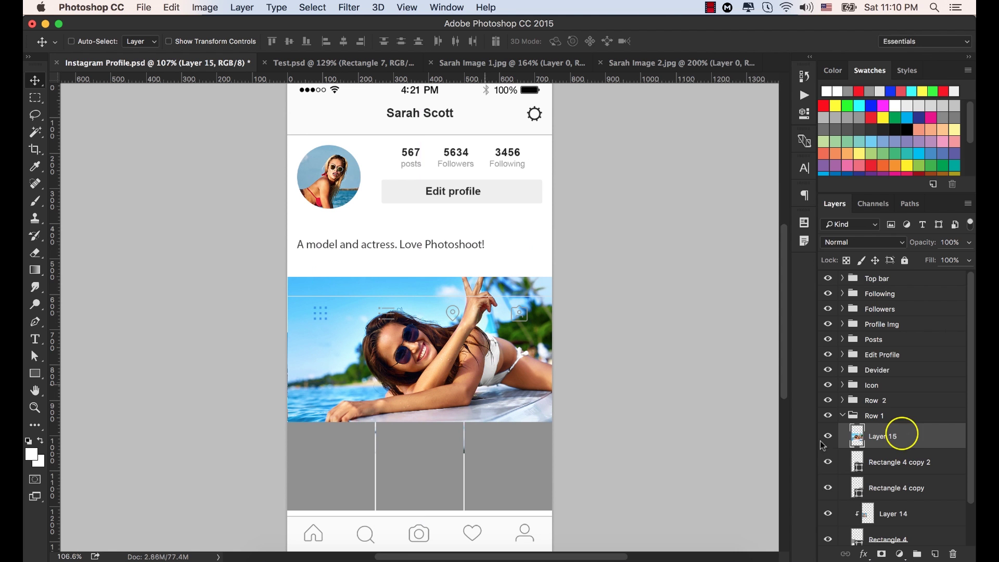
# Clip the second photo to the middle cell's rectangle with a clipping mask and keep the photo layer selected.
pyautogui.rightClick(903, 435)
pyautogui.click(804, 240)
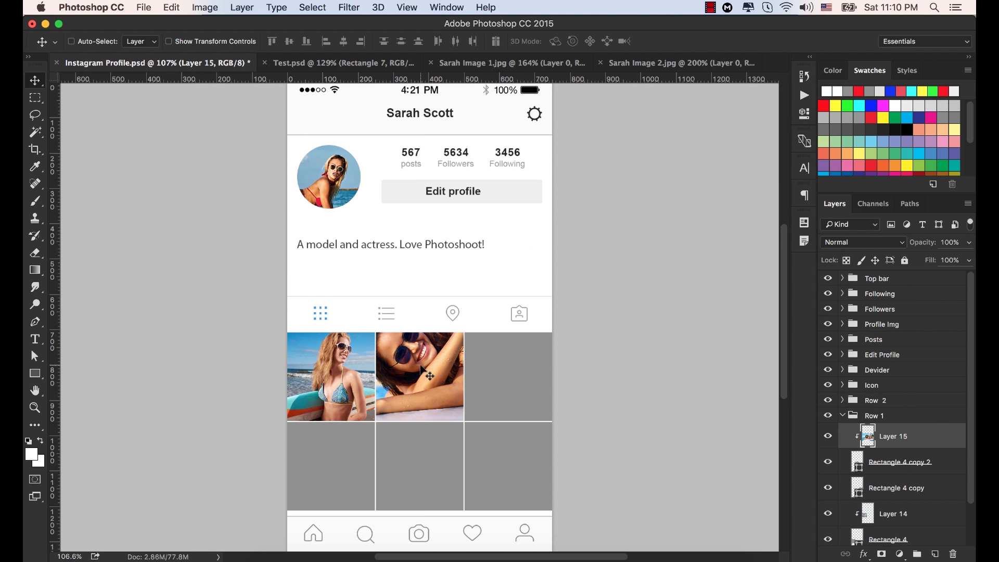
pyautogui.click(912, 471)
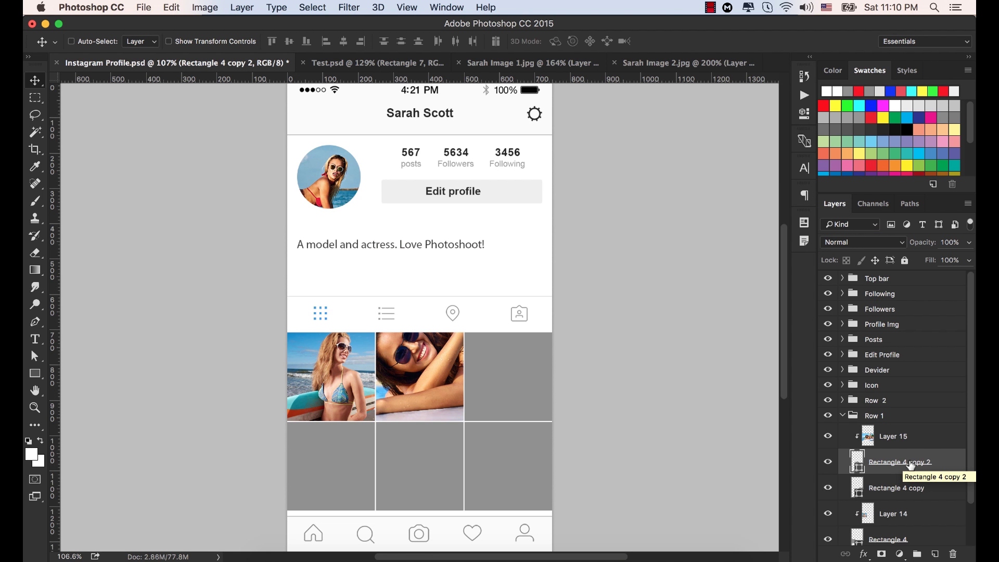
pyautogui.click(893, 434)
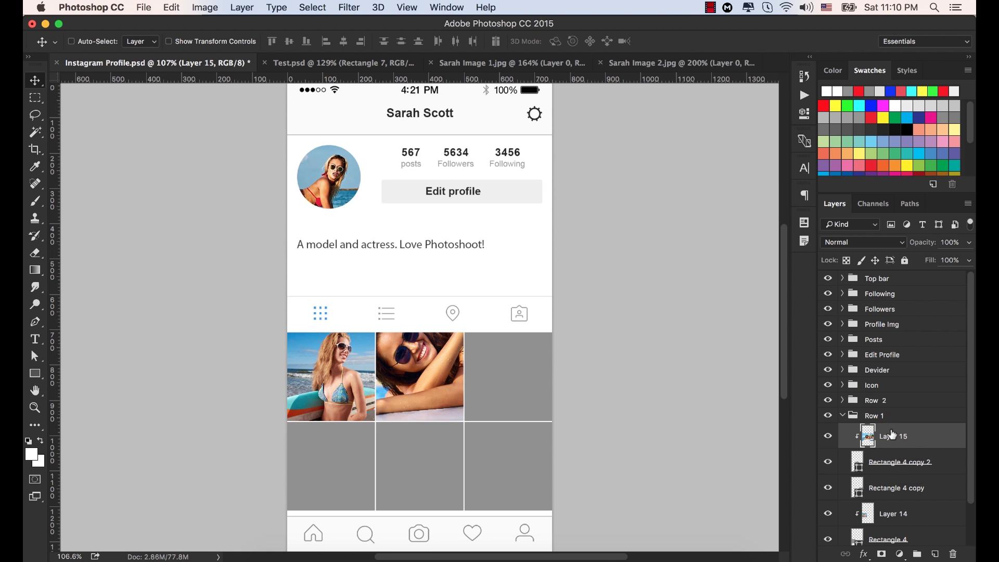
# Scale the second photo proportionally to about 52% with Free Transform and position it to fill the middle cell.
pyautogui.press('super+t')
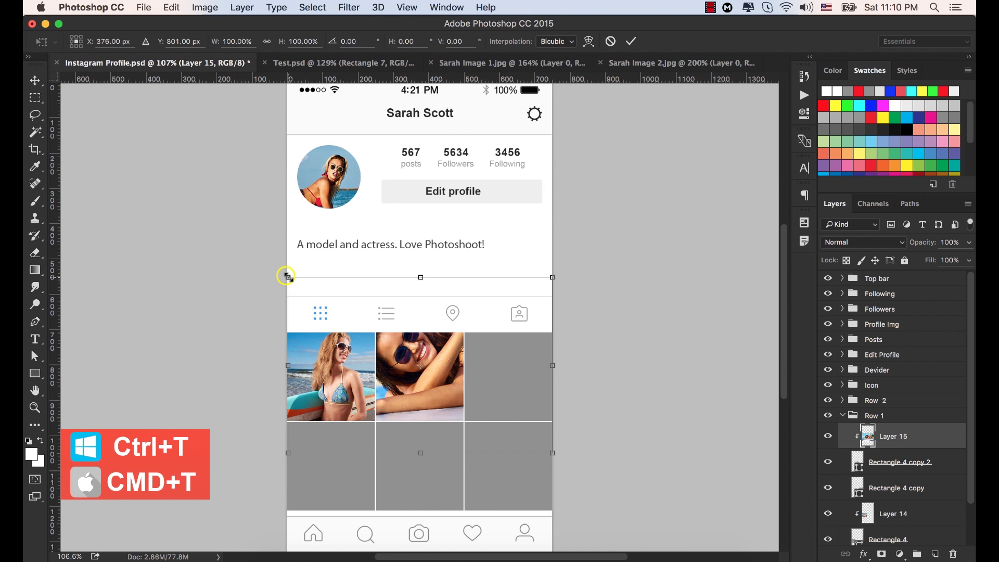
pyautogui.moveTo(289, 277); pyautogui.dragTo(362, 346)
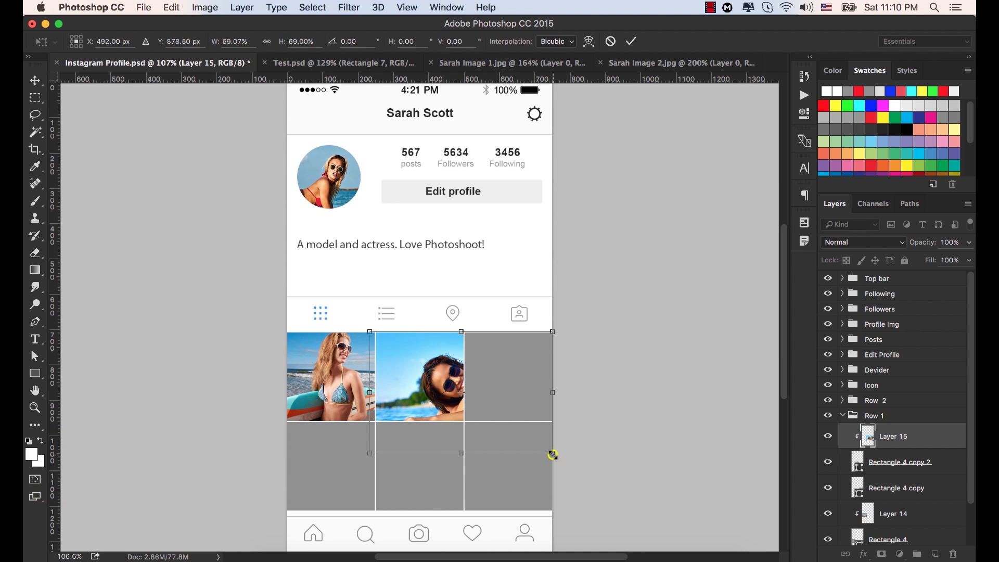
pyautogui.moveTo(553, 453); pyautogui.dragTo(508, 423)
pyautogui.click(430, 361)
pyautogui.moveTo(430, 361); pyautogui.dragTo(407, 363)
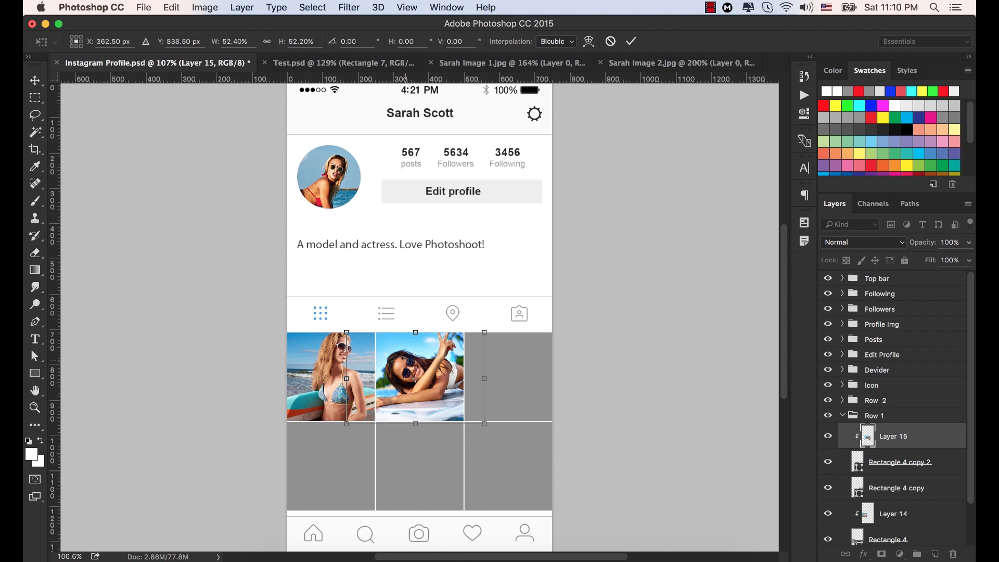
pyautogui.click(631, 42)
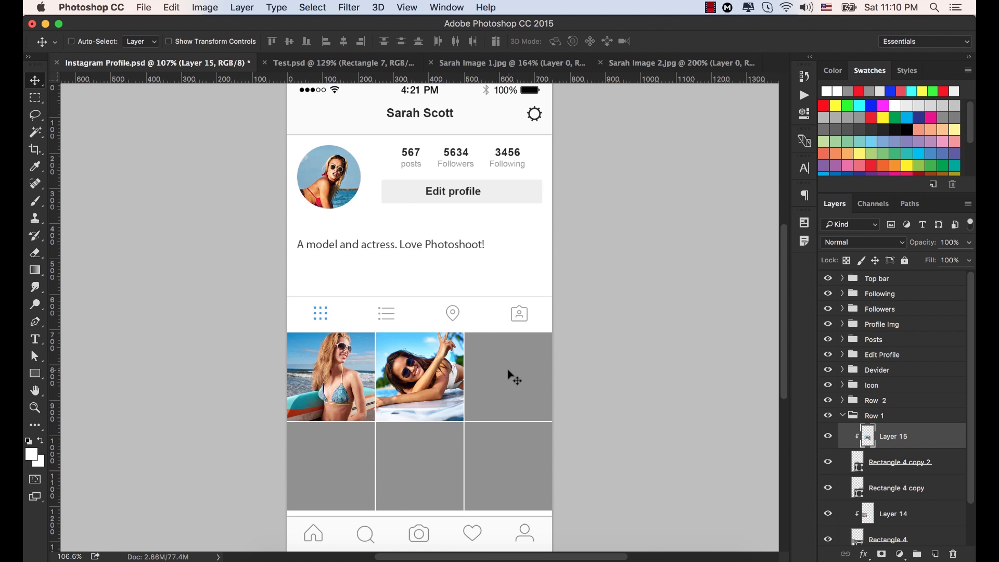
# Select the rectangle layer of the third cell in the grid's upper row.
pyautogui.moveTo(506, 362); pyautogui.dragTo(505, 359)
pyautogui.keyDown('super'); pyautogui.click(508, 352); pyautogui.keyUp('super')
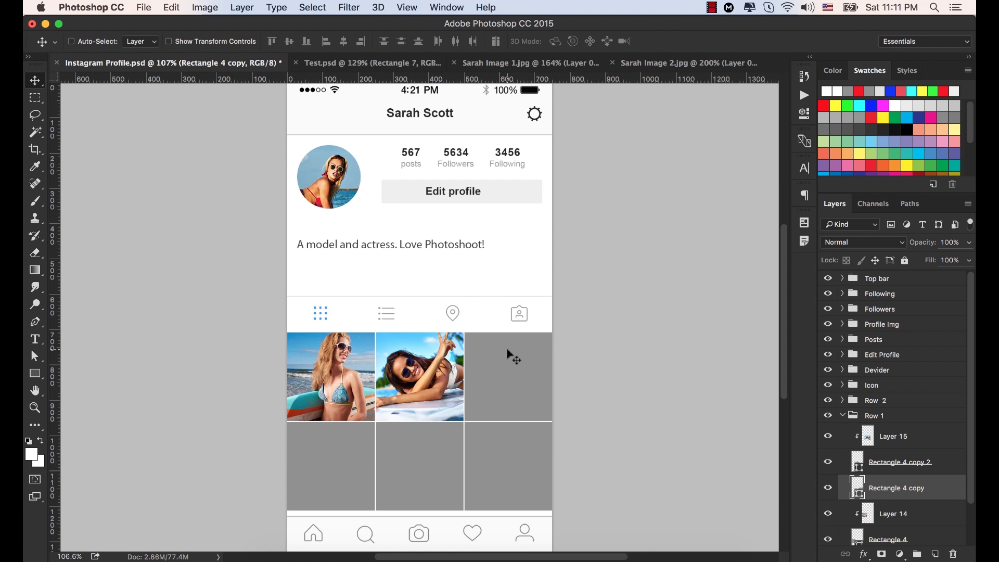
pyautogui.press('super')
pyautogui.scroll(-3, 925, 495)
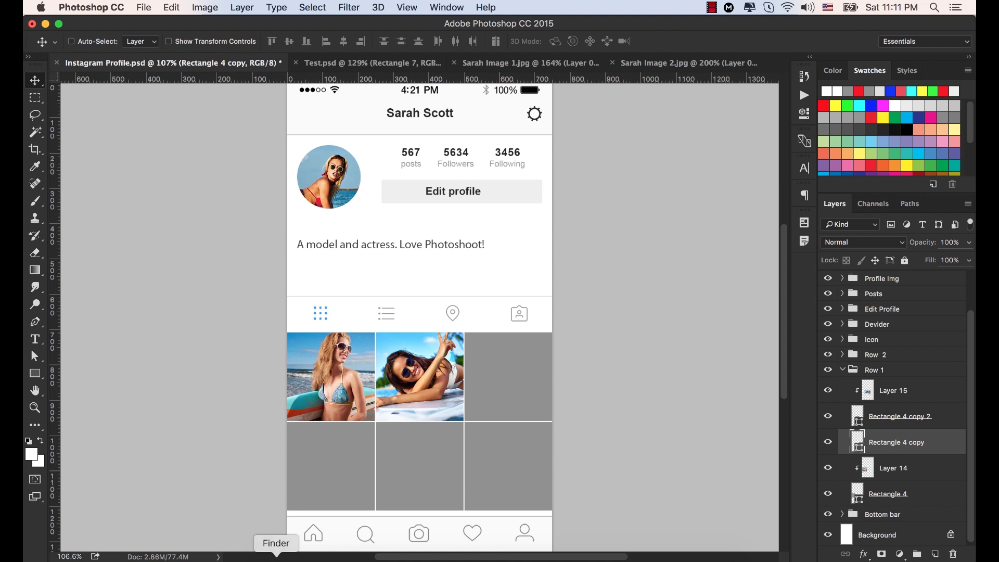
# Switch to Finder and open the third photo of the image folder in Adobe Photoshop CC 2015.
pyautogui.click(274, 552)
pyautogui.click(397, 119)
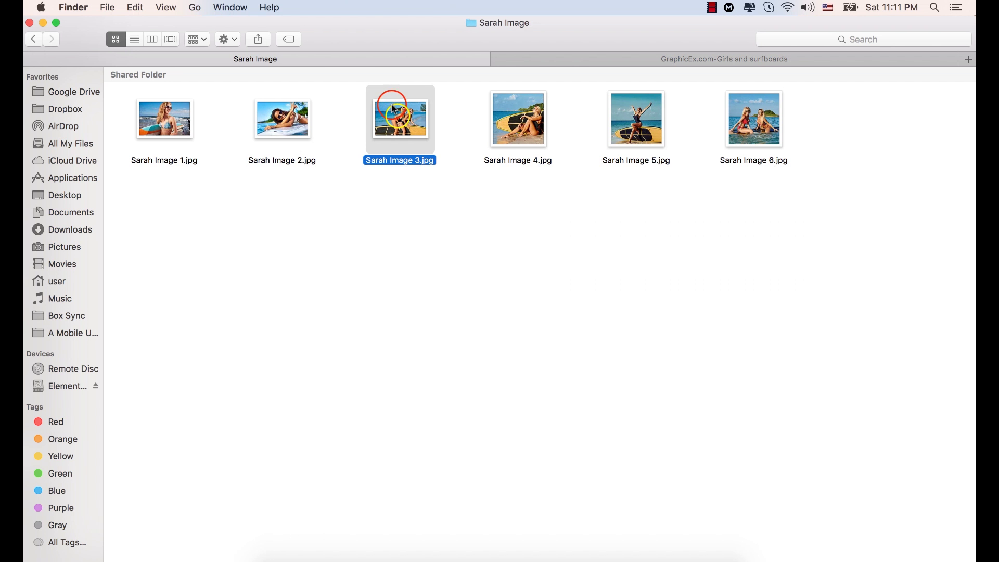
pyautogui.rightClick(397, 115)
pyautogui.click(388, 113)
pyautogui.rightClick(388, 113)
pyautogui.moveTo(515, 128)
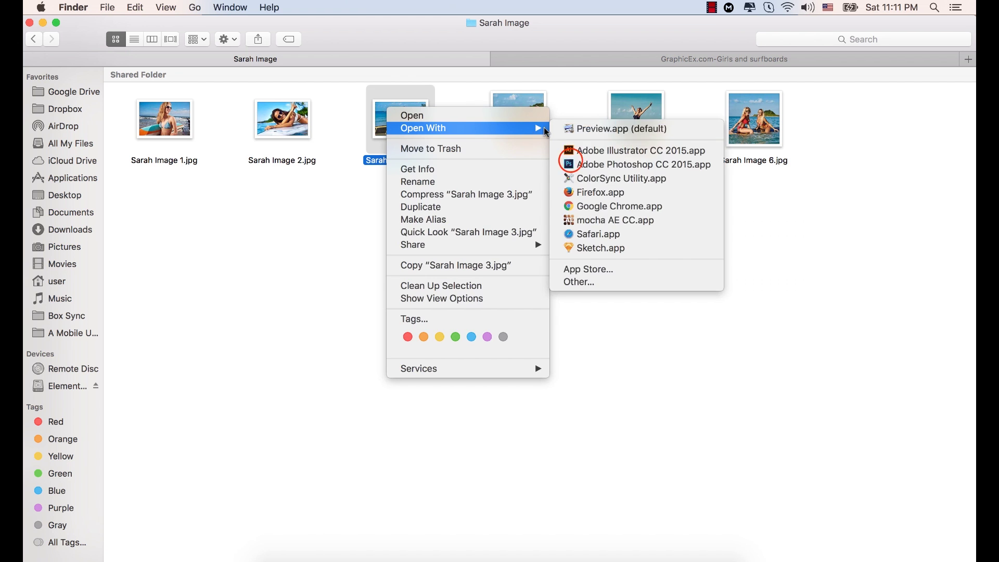
pyautogui.click(571, 163)
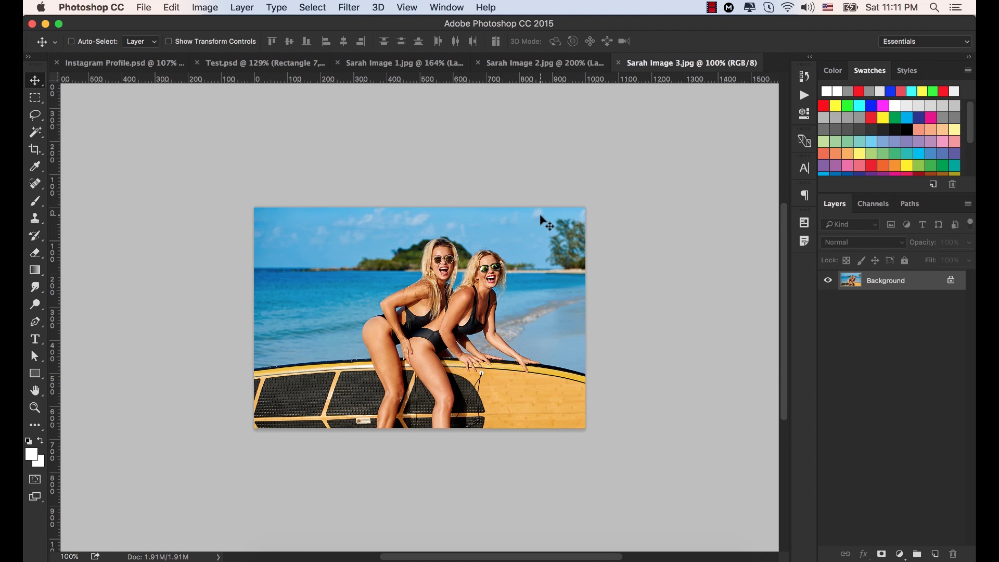
# Unlock the third photo's background layer and move the photo into Instagram Profile.psd.
pyautogui.scroll(2, 189, 212)
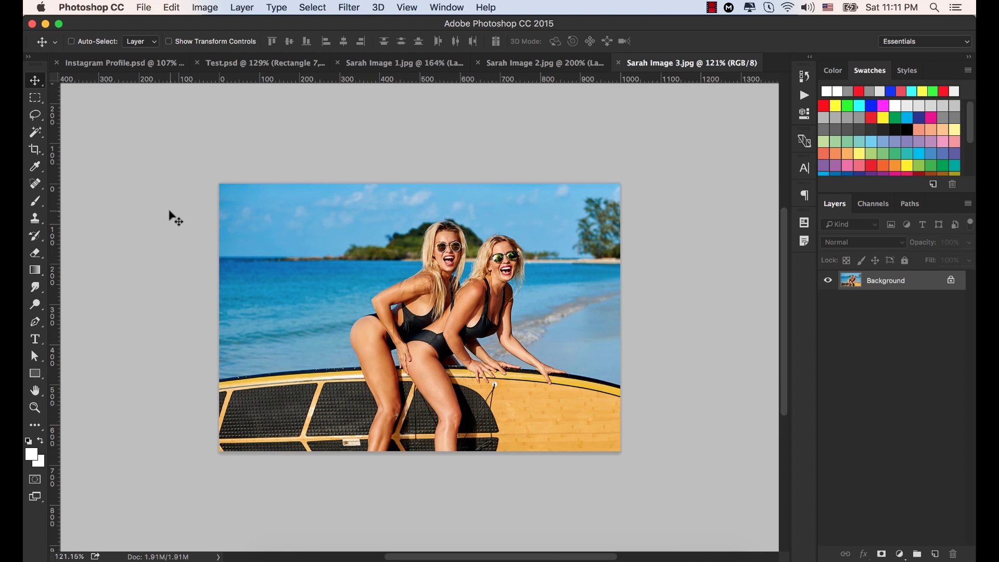
pyautogui.scroll(3, 754, 268)
pyautogui.click(951, 280)
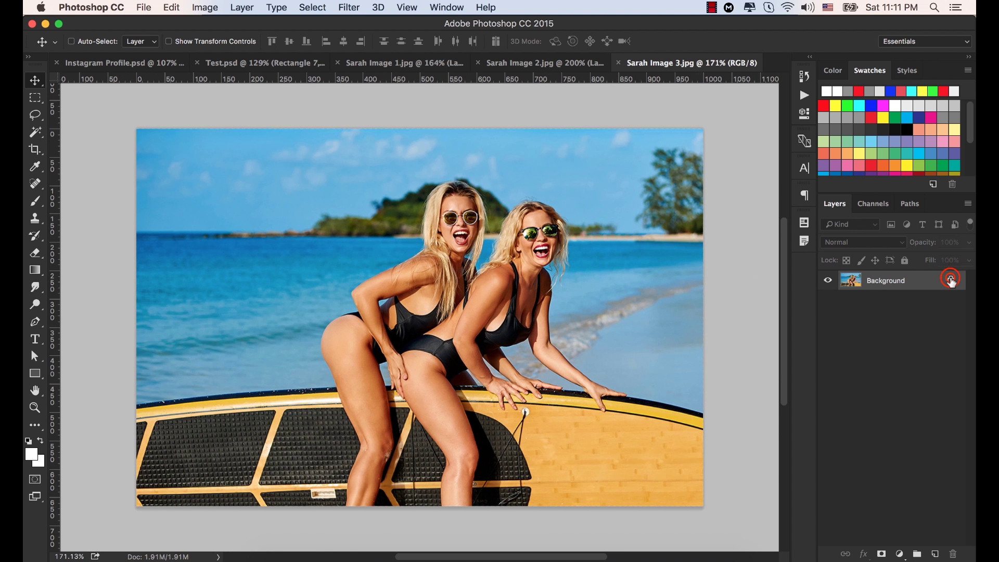
pyautogui.doubleClick(951, 281)
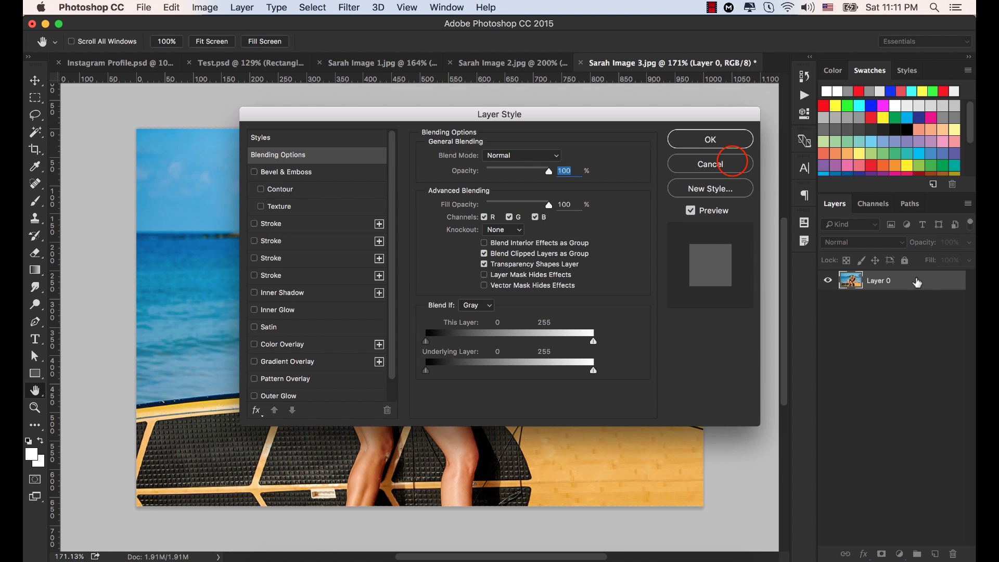
pyautogui.click(733, 161)
pyautogui.moveTo(377, 178); pyautogui.dragTo(156, 78)
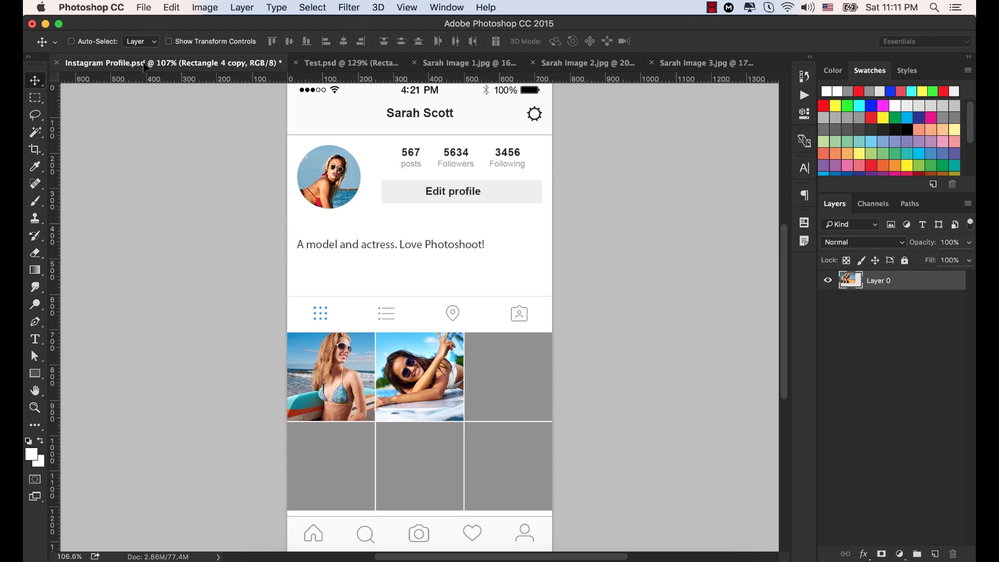
pyautogui.press('super+v')
pyautogui.click(513, 330)
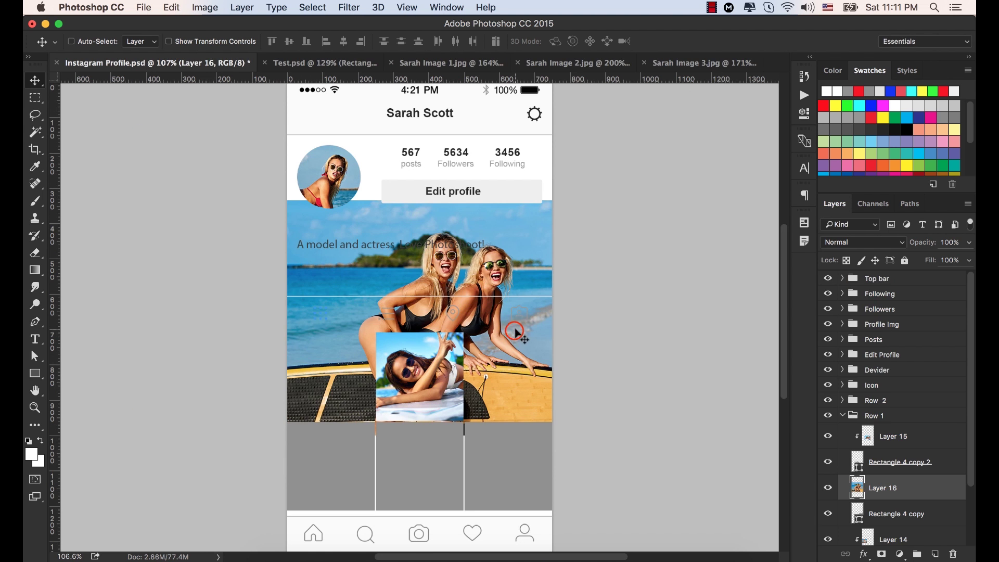
# Position the third photo over the upper row's third cell and clip it to the cell's rectangle with a clipping mask.
pyautogui.moveTo(522, 344); pyautogui.dragTo(601, 416)
pyautogui.click(903, 485)
pyautogui.rightClick(903, 484)
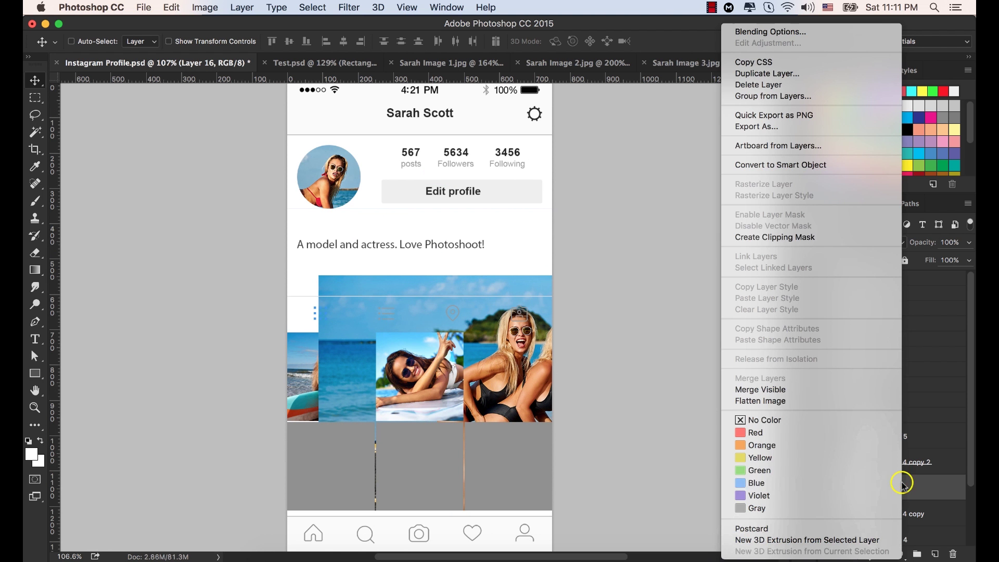
pyautogui.click(786, 235)
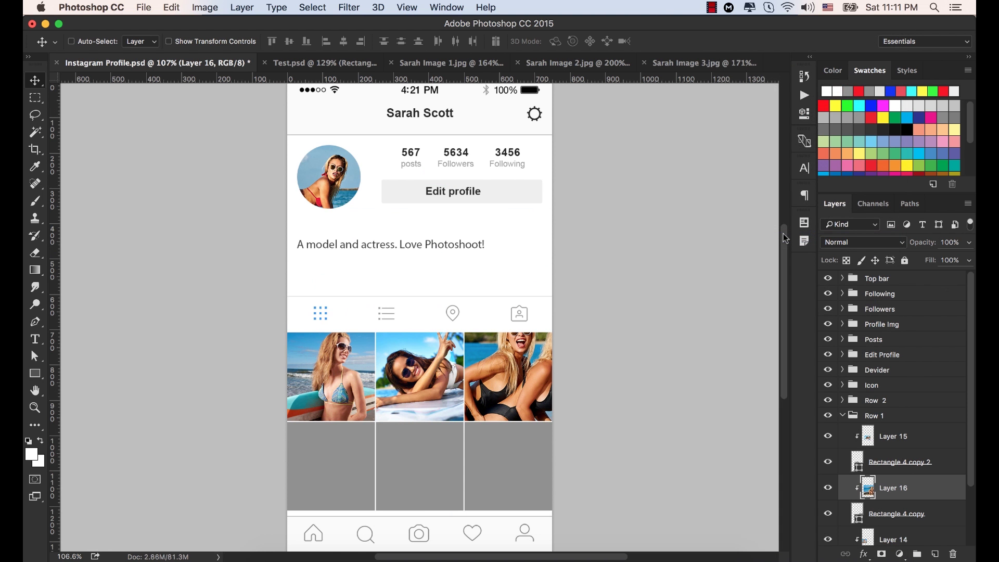
# Scale the third photo proportionally to about 39.5% with Free Transform so it covers the upper row's third cell.
pyautogui.moveTo(470, 347); pyautogui.dragTo(462, 257)
pyautogui.scroll(5, 470, 265)
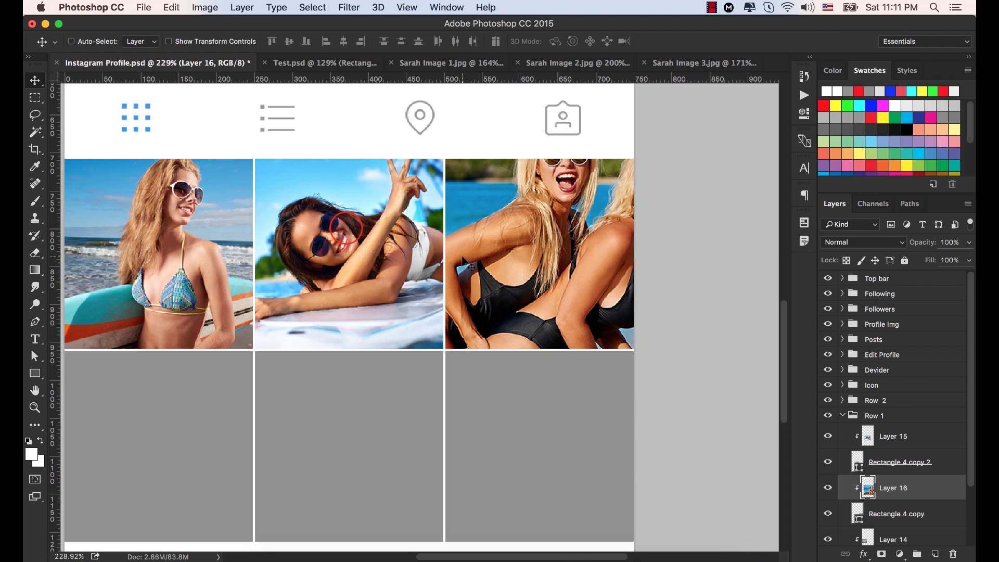
pyautogui.hscroll(-2, 411, 221)
pyautogui.hscroll(-2, 411, 221)
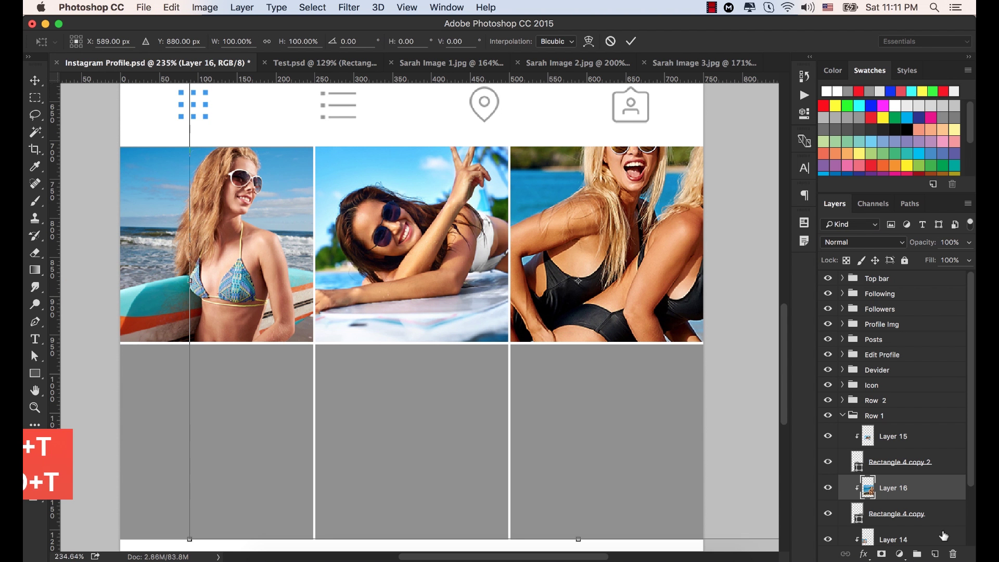
pyautogui.press('super+t')
pyautogui.scroll(-1, 694, 512)
pyautogui.scroll(-2, 609, 307)
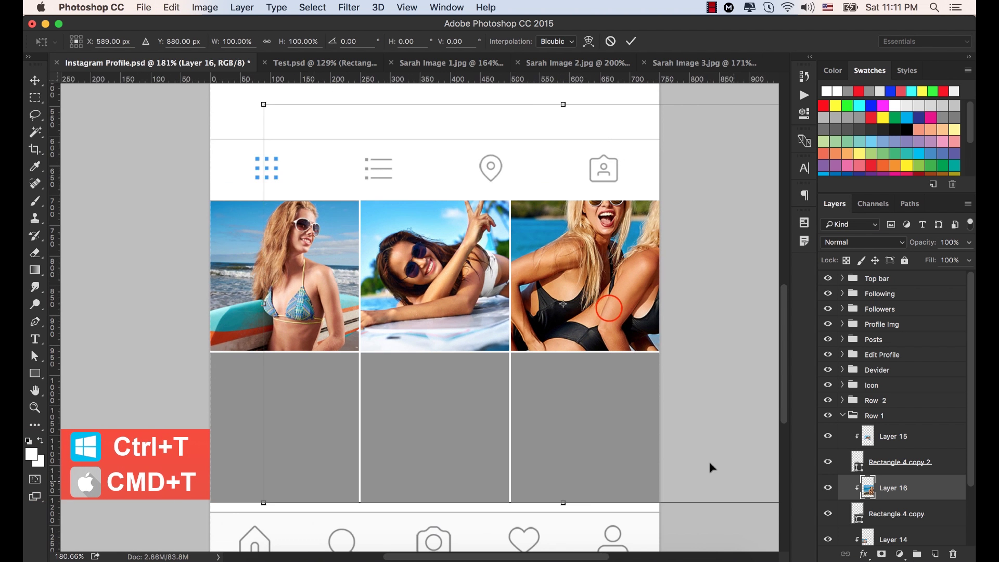
pyautogui.moveTo(609, 306); pyautogui.dragTo(536, 301)
pyautogui.scroll(-3, 531, 305)
pyautogui.scroll(1, 602, 328)
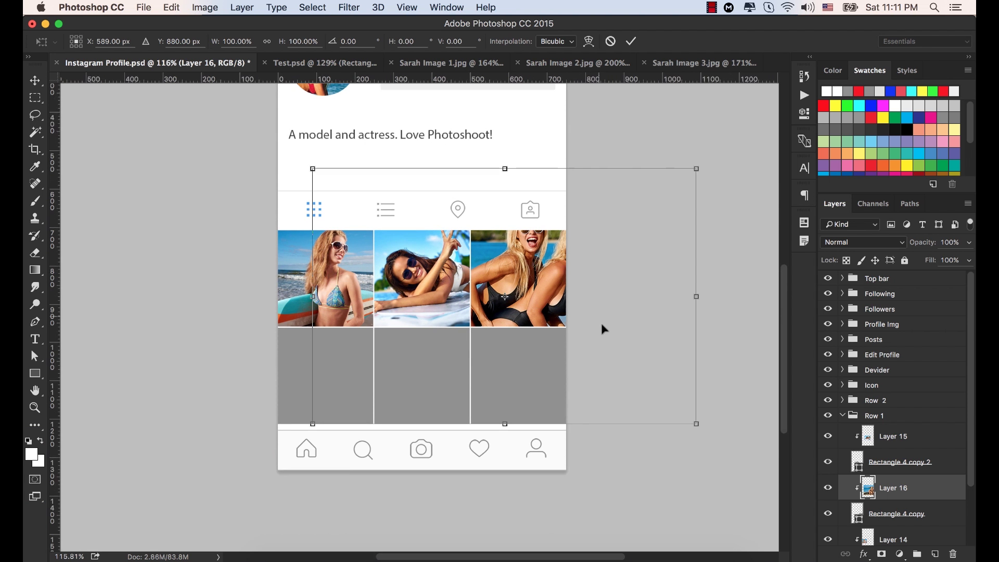
pyautogui.click(723, 154)
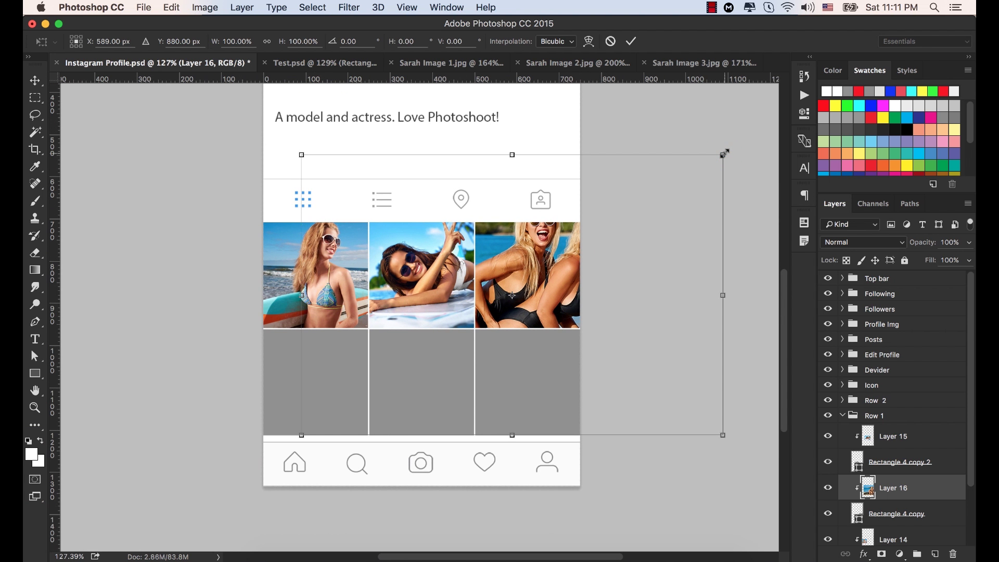
pyautogui.moveTo(724, 152); pyautogui.dragTo(641, 245)
pyautogui.moveTo(301, 434); pyautogui.dragTo(453, 325)
# Enlarge the third photo to about 42%, position it so both women show within the cell, and apply the transform.
pyautogui.click(559, 269)
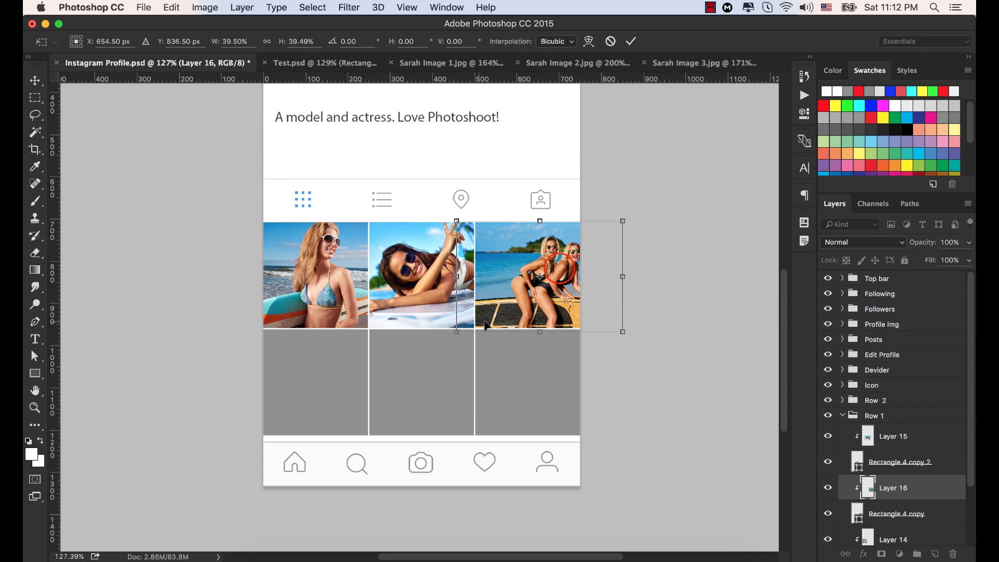
pyautogui.moveTo(562, 271); pyautogui.dragTo(542, 270)
pyautogui.moveTo(437, 219); pyautogui.dragTo(430, 206)
pyautogui.moveTo(548, 284); pyautogui.dragTo(556, 283)
pyautogui.click(631, 41)
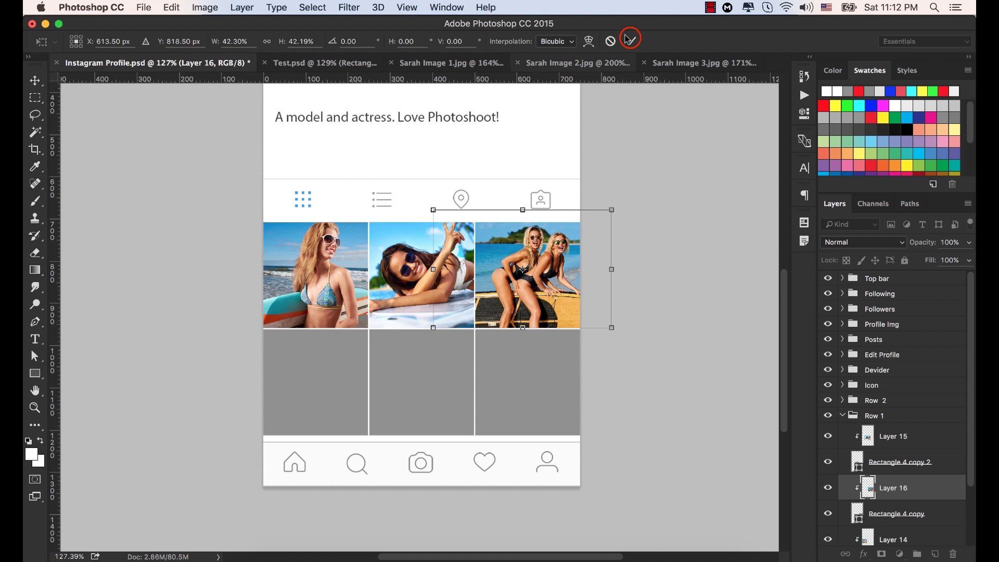
# Collapse the Row 1 group and select the rectangle layer of the lower row's first cell in Row 2.
pyautogui.click(843, 415)
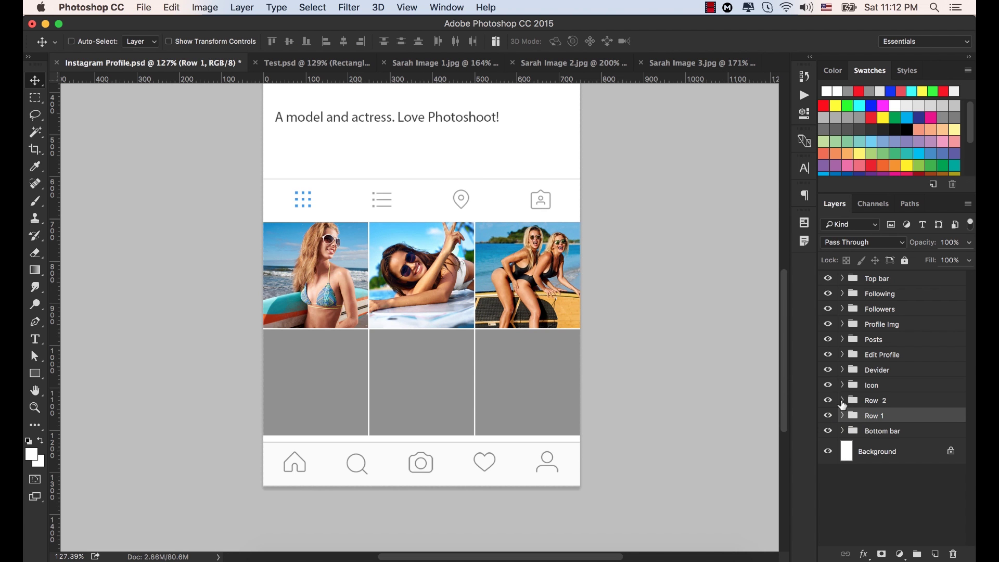
pyautogui.moveTo(320, 358); pyautogui.dragTo(319, 363)
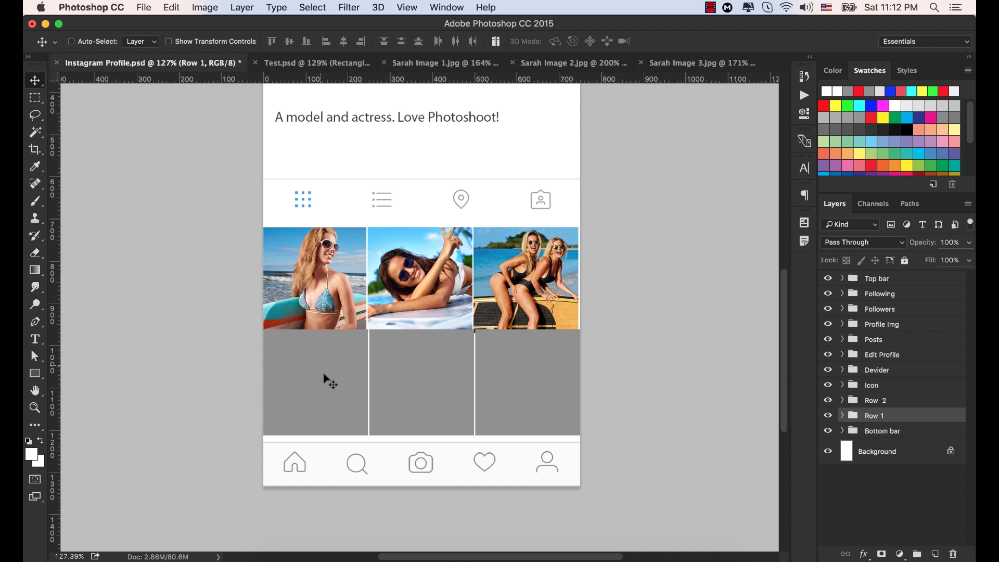
pyautogui.keyDown('super'); pyautogui.click(325, 377); pyautogui.keyUp('super')
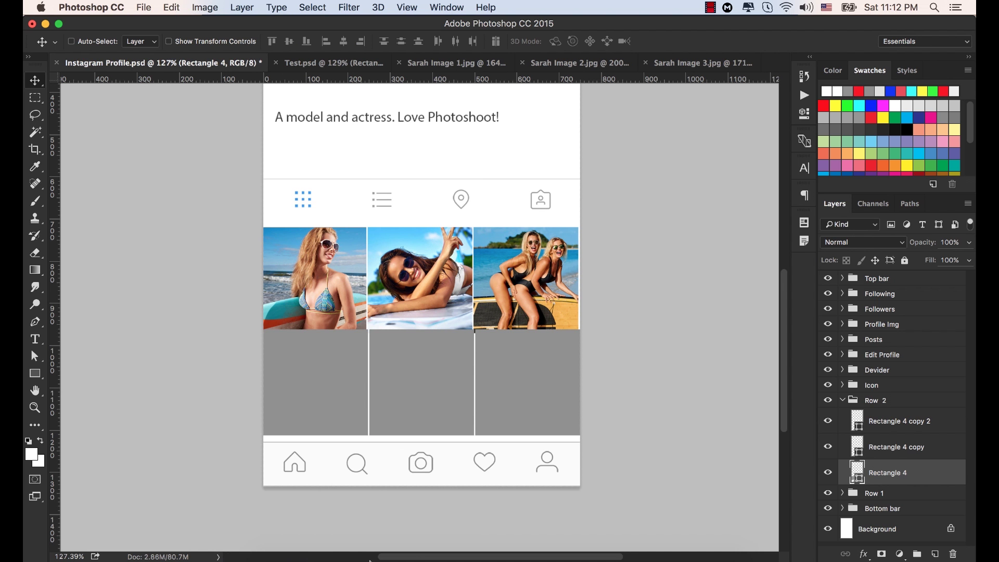
# Switch to Finder and open the fourth photo of the image folder in Adobe Photoshop CC 2015.
pyautogui.click(276, 557)
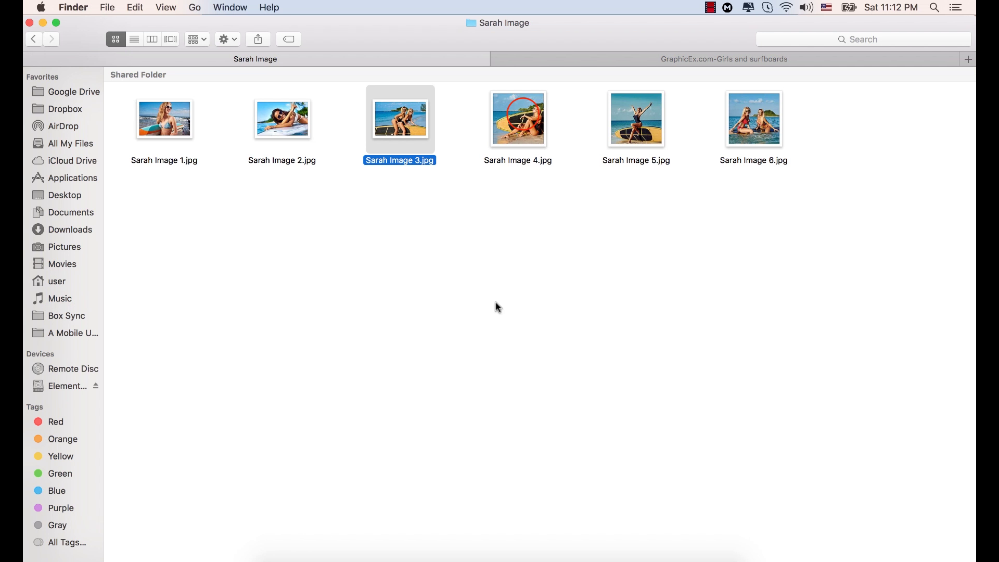
pyautogui.click(524, 115)
pyautogui.click(522, 117)
pyautogui.rightClick(515, 119)
pyautogui.moveTo(594, 137)
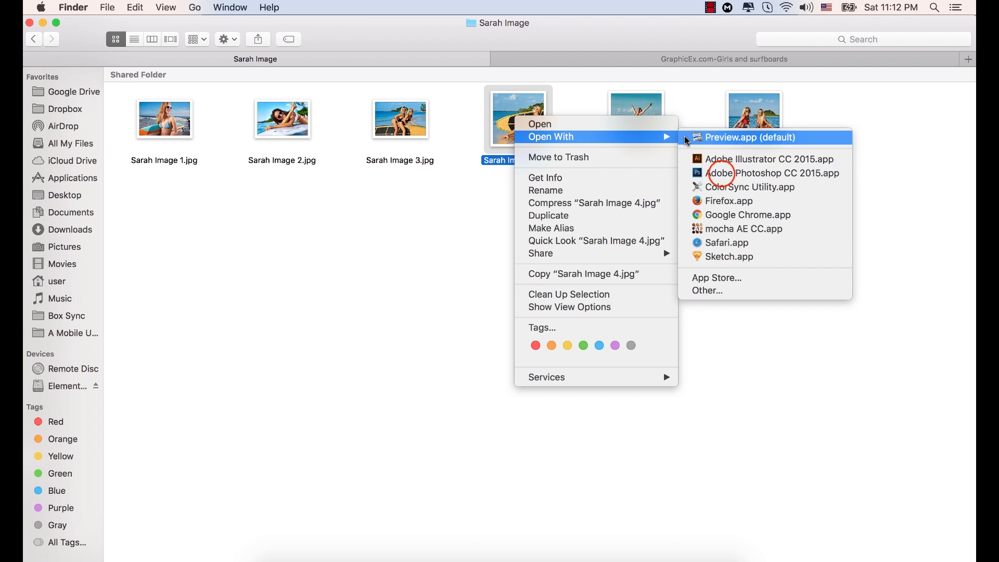
pyautogui.click(724, 175)
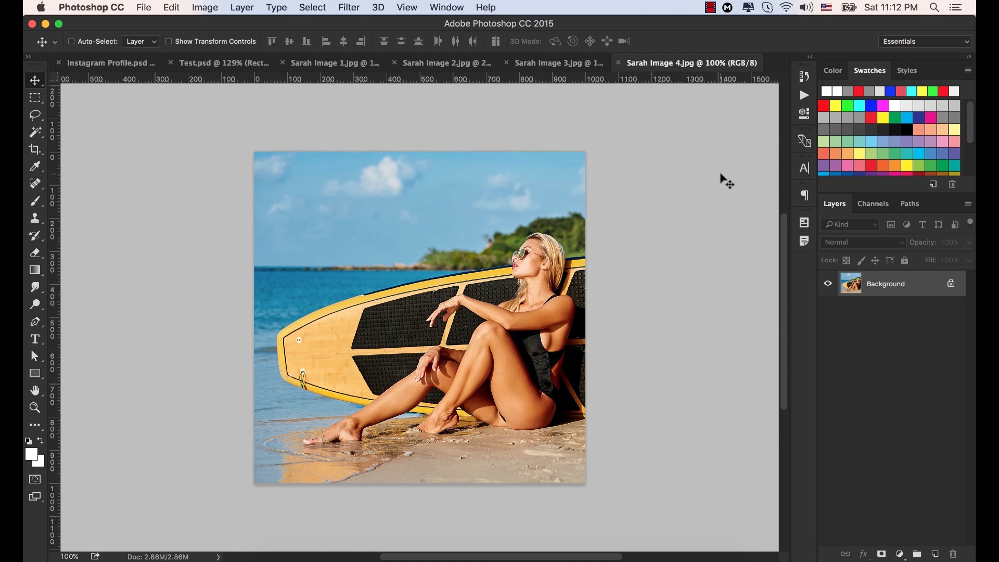
# Close the documents of the first three photos without saving their changes.
pyautogui.click(505, 63)
pyautogui.click(455, 209)
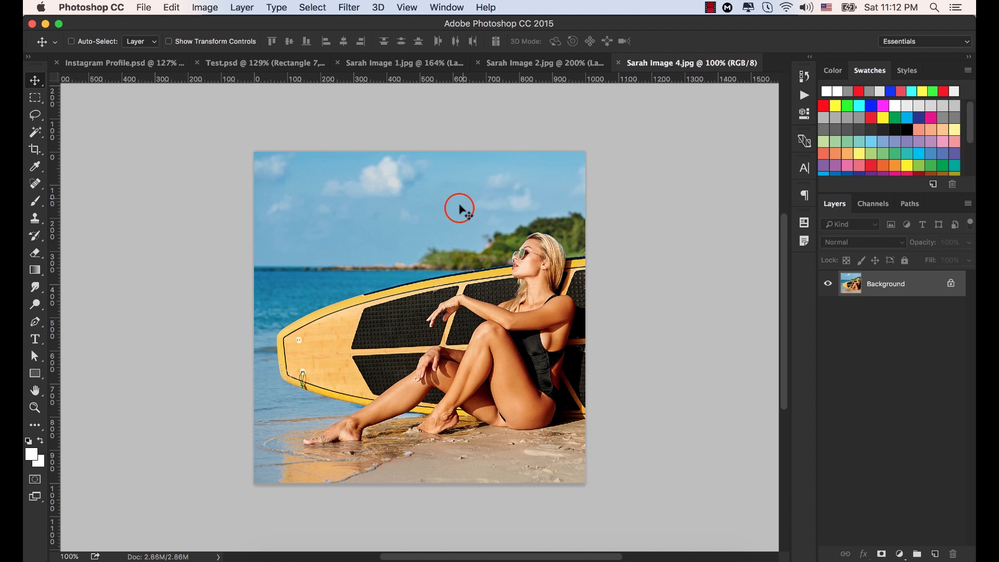
pyautogui.click(479, 63)
pyautogui.click(477, 202)
pyautogui.click(433, 63)
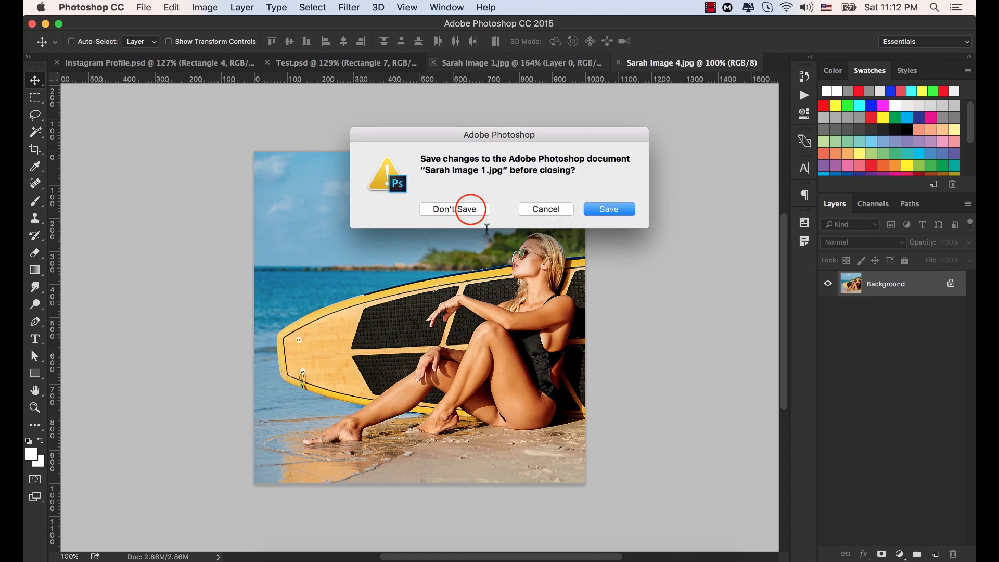
pyautogui.click(463, 211)
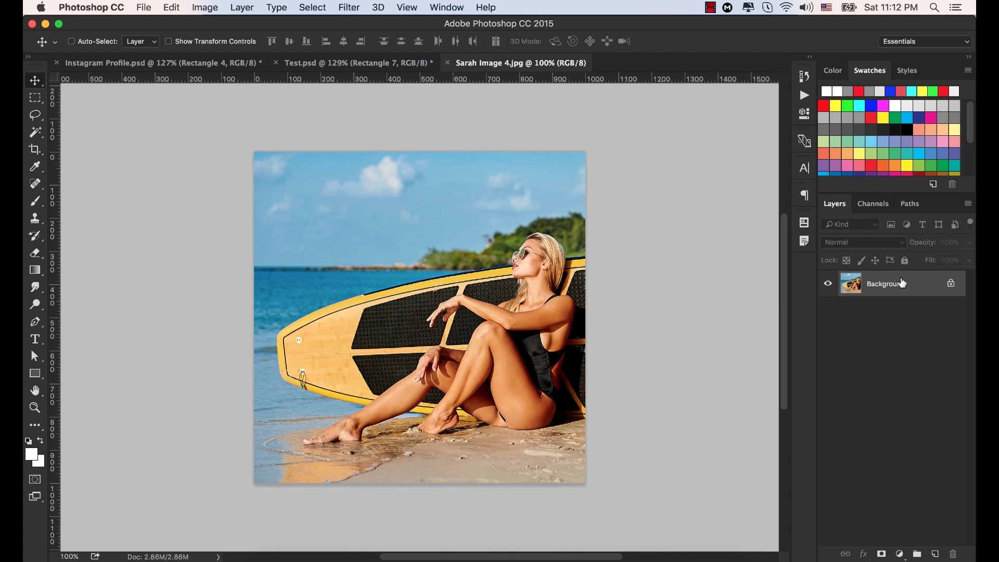
# Unlock the fourth photo's background layer and move the photo into Instagram Profile.psd.
pyautogui.scroll(3, 518, 326)
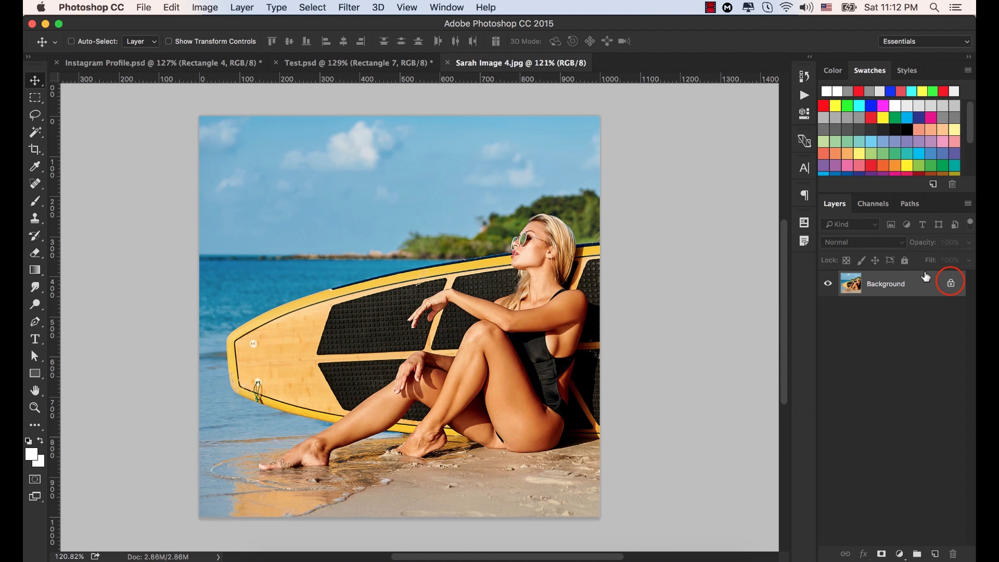
pyautogui.click(952, 284)
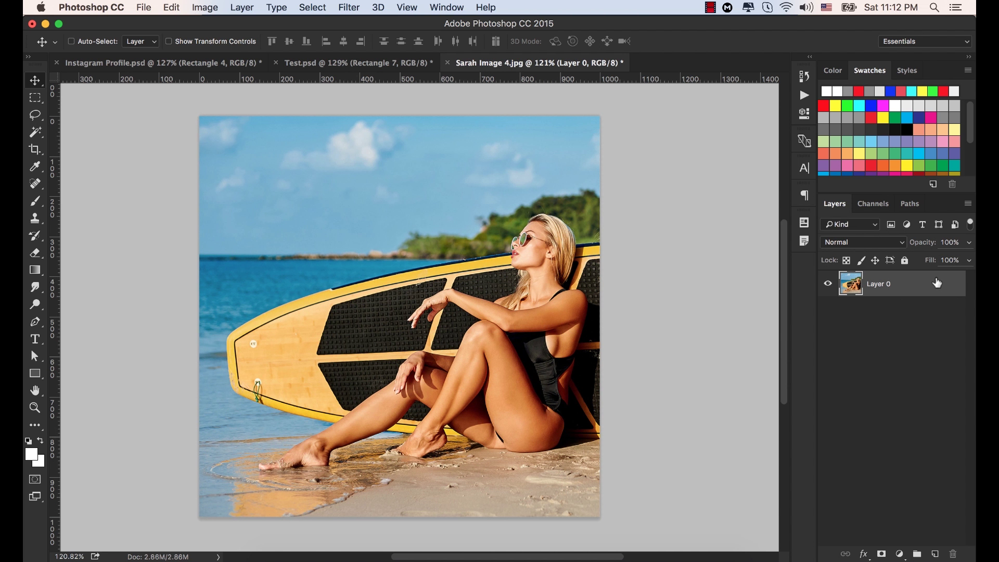
pyautogui.moveTo(492, 362); pyautogui.dragTo(392, 174)
pyautogui.moveTo(302, 475); pyautogui.dragTo(312, 463)
# Position the fourth photo over the lower row's first cell and clip it to the cell's rectangle with a clipping mask.
pyautogui.moveTo(507, 288); pyautogui.dragTo(400, 389)
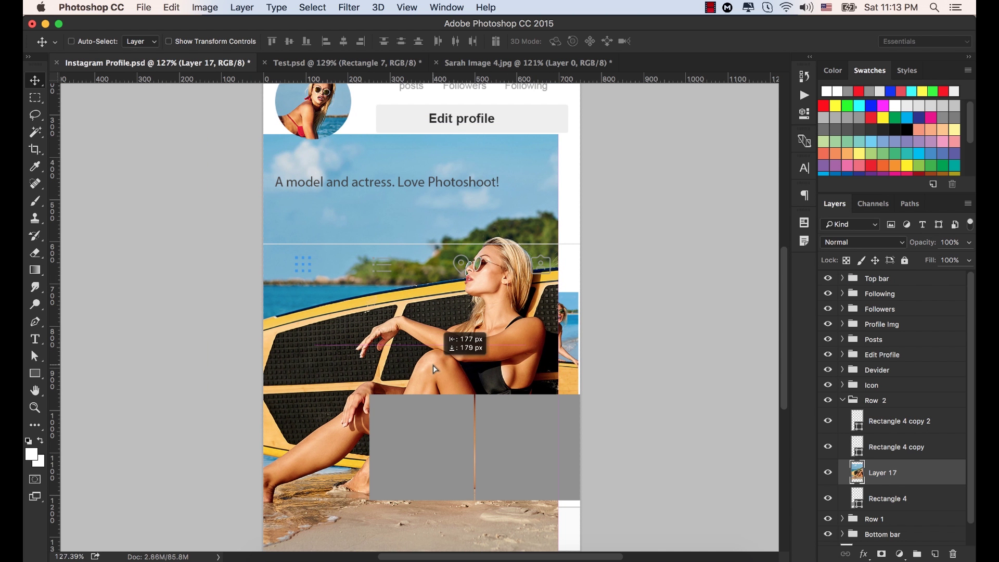
pyautogui.rightClick(912, 471)
pyautogui.click(830, 238)
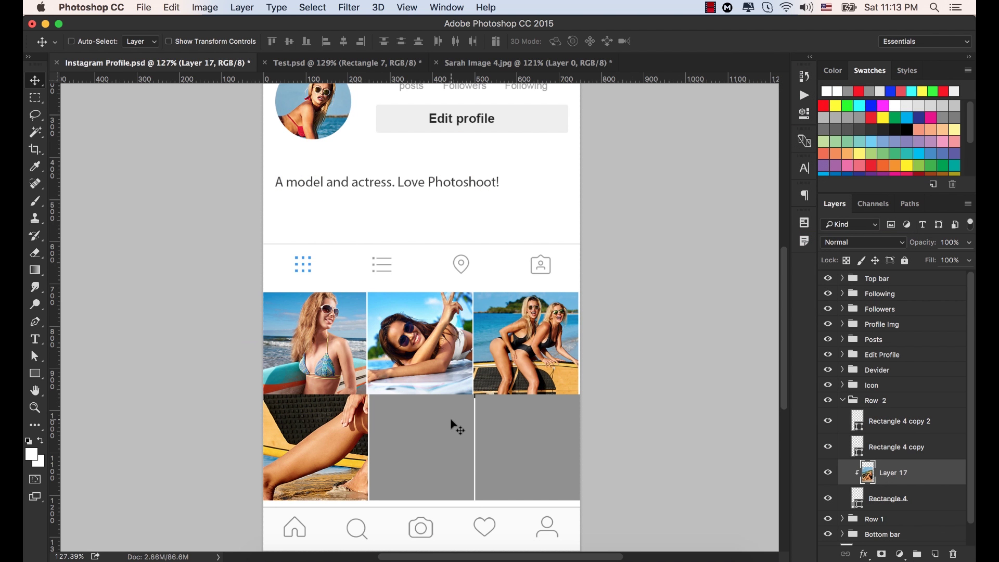
# Scale the fourth photo proportionally down to 39% with Free Transform over the lower row's first cell.
pyautogui.press('super+t')
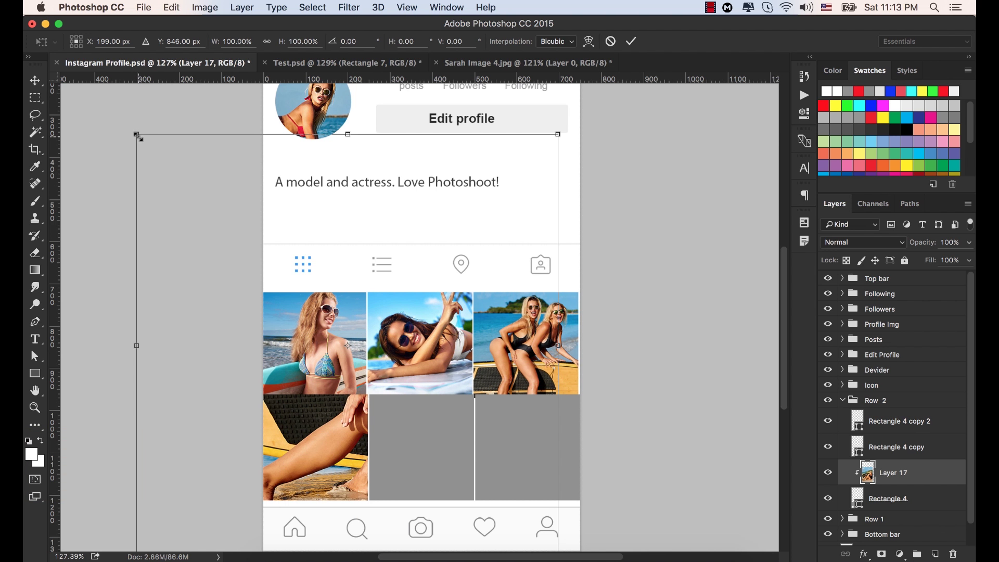
pyautogui.moveTo(136, 134); pyautogui.dragTo(237, 279)
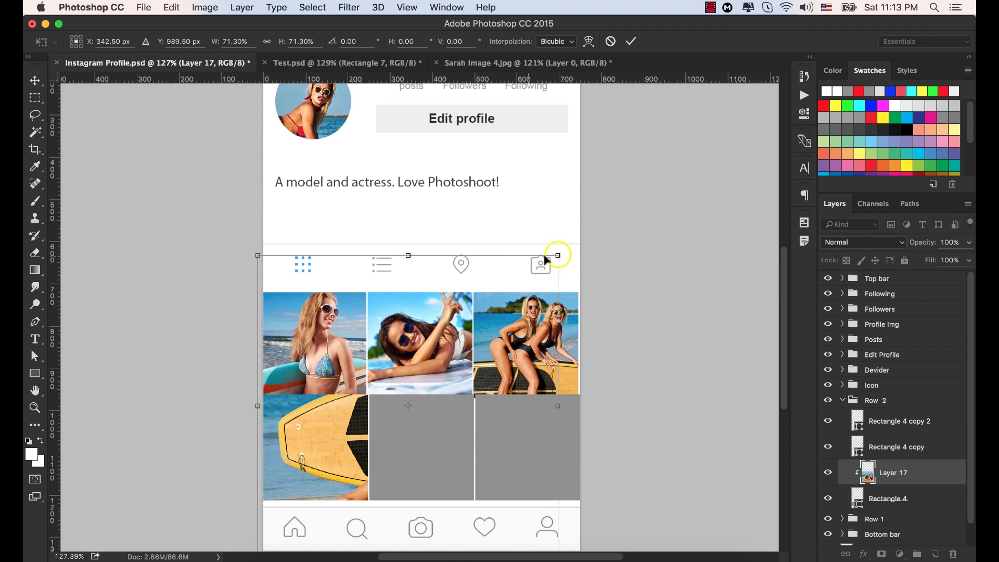
pyautogui.moveTo(558, 255); pyautogui.dragTo(422, 392)
# Scale the fourth photo proportionally to 32.8%, reposition it so the woman fills the lower row's first cell, and apply the transform.
pyautogui.click(419, 320)
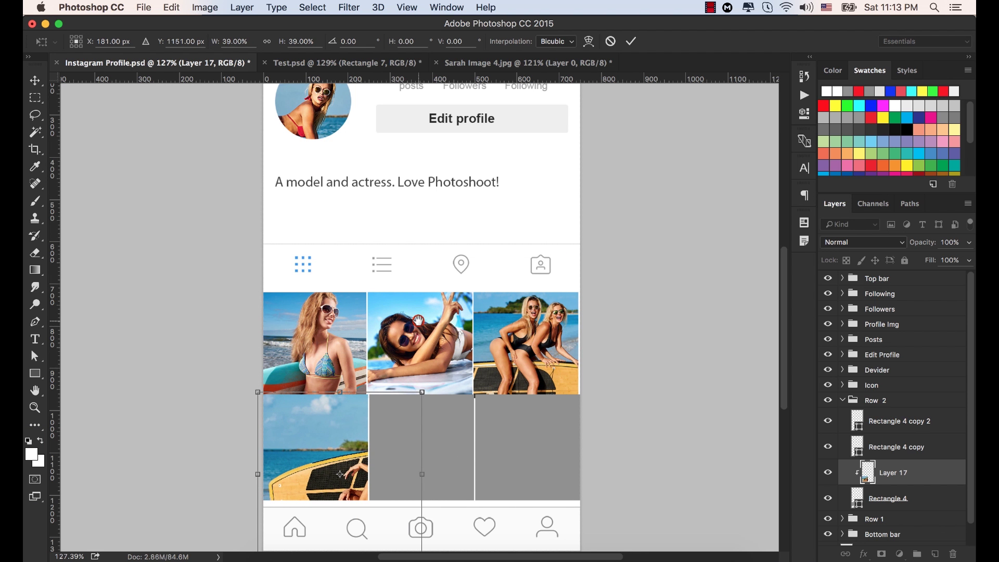
pyautogui.scroll(-3, 419, 320)
pyautogui.moveTo(427, 495); pyautogui.dragTo(399, 428)
pyautogui.moveTo(263, 447); pyautogui.dragTo(266, 444)
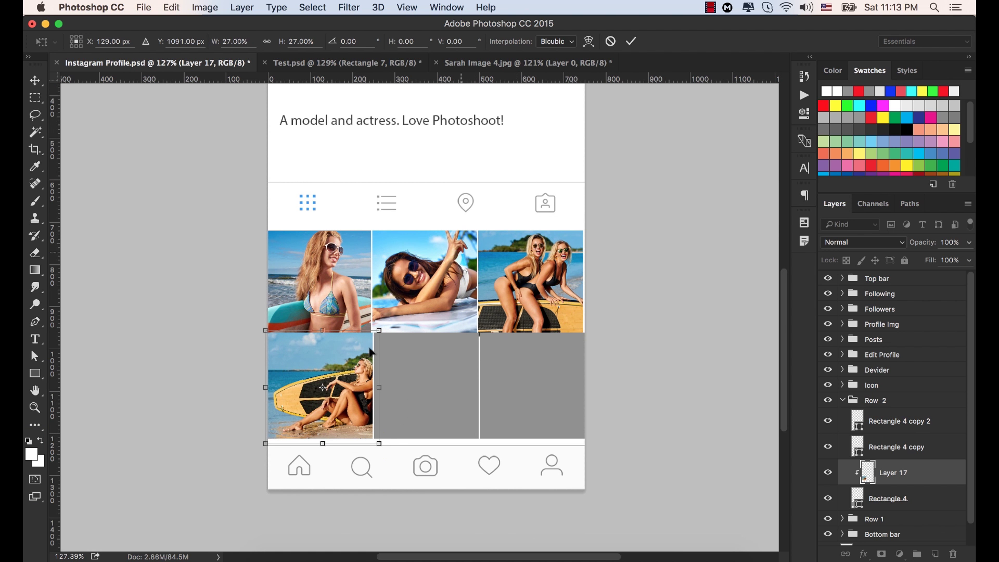
pyautogui.moveTo(378, 445); pyautogui.dragTo(404, 468)
pyautogui.moveTo(350, 381); pyautogui.dragTo(320, 368)
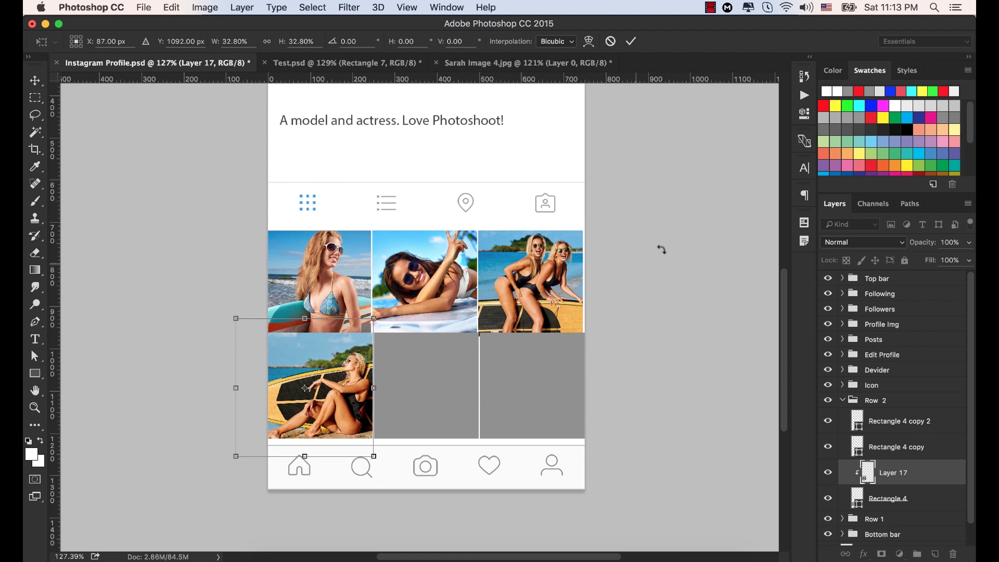
pyautogui.click(632, 41)
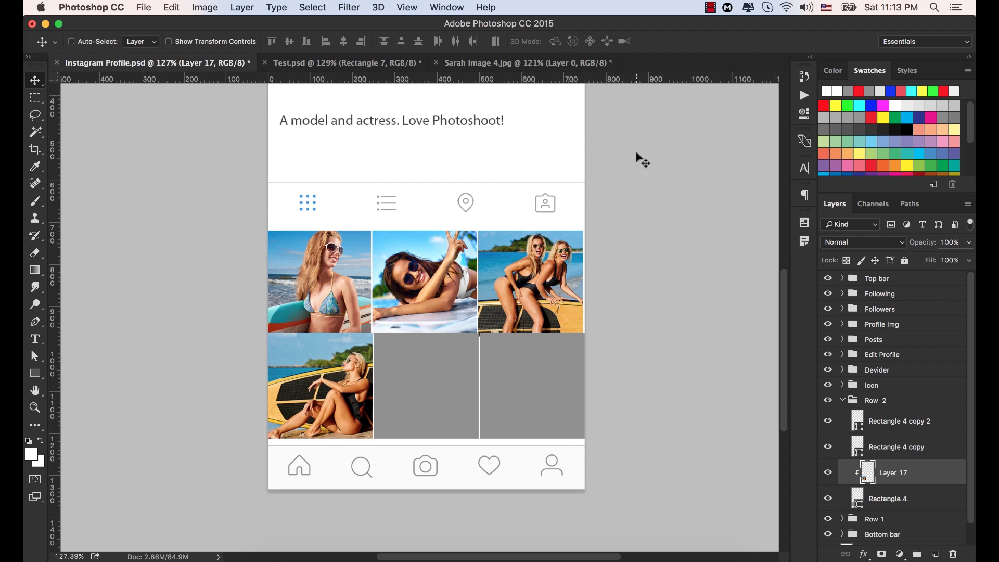
# Select the rectangle layer of the lower row's middle cell and check it by toggling its visibility.
pyautogui.keyDown('super'); pyautogui.click(419, 370); pyautogui.keyUp('super')
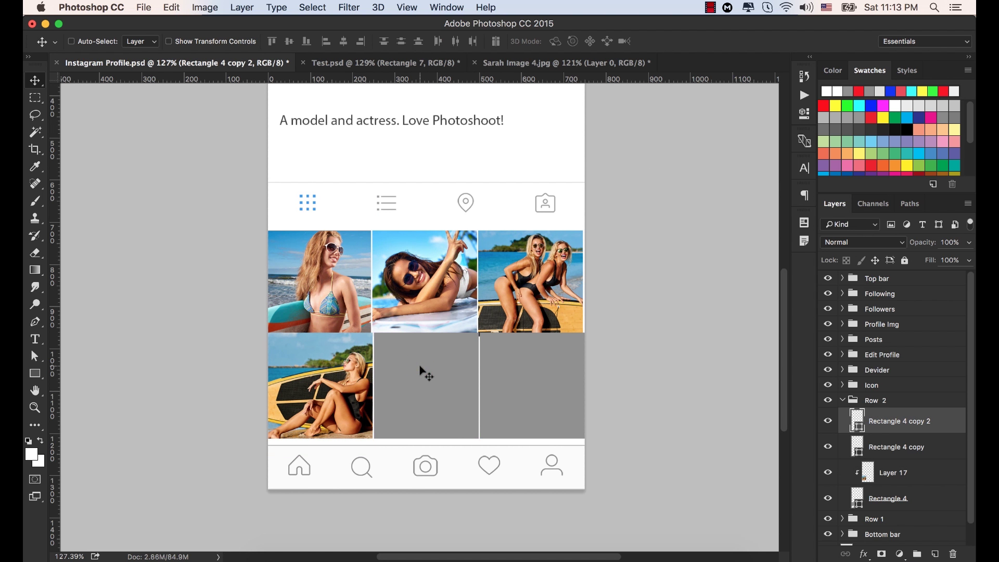
pyautogui.click(828, 421)
pyautogui.click(828, 420)
pyautogui.click(829, 420)
pyautogui.click(829, 420)
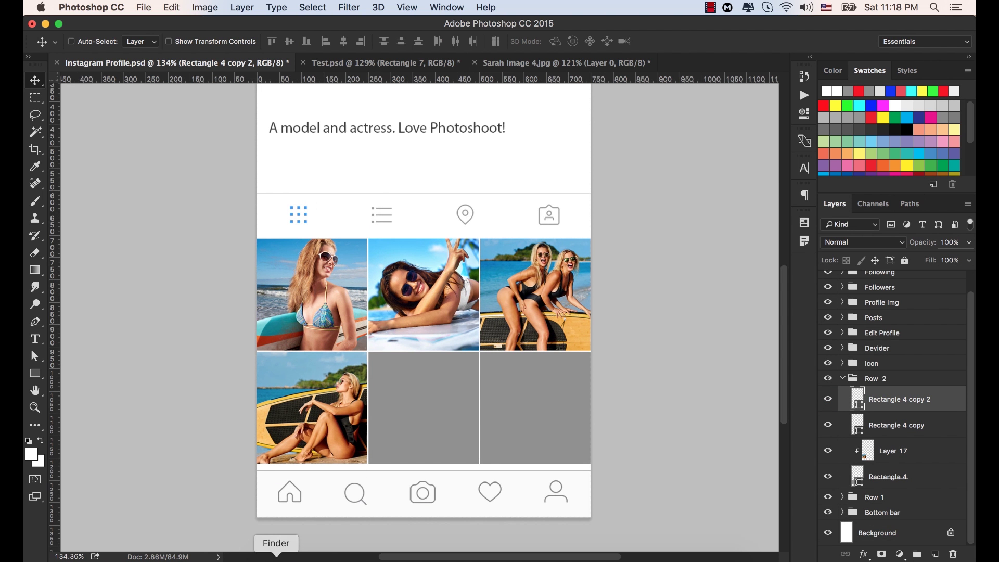
# Switch to Finder and open the fifth photo from the image folder with Adobe Photoshop CC 2015.
pyautogui.click(276, 556)
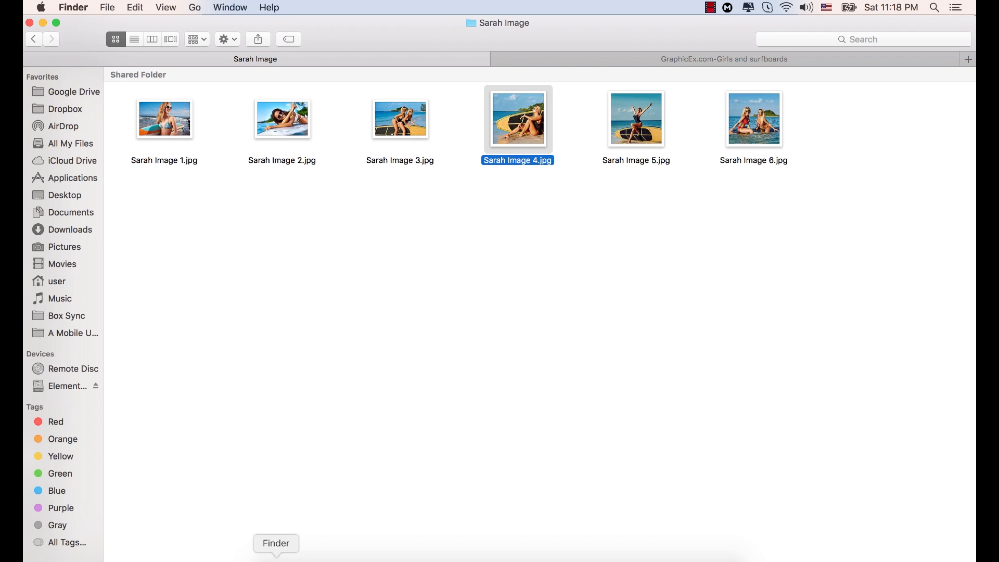
pyautogui.click(645, 119)
pyautogui.rightClick(644, 119)
pyautogui.moveTo(677, 135)
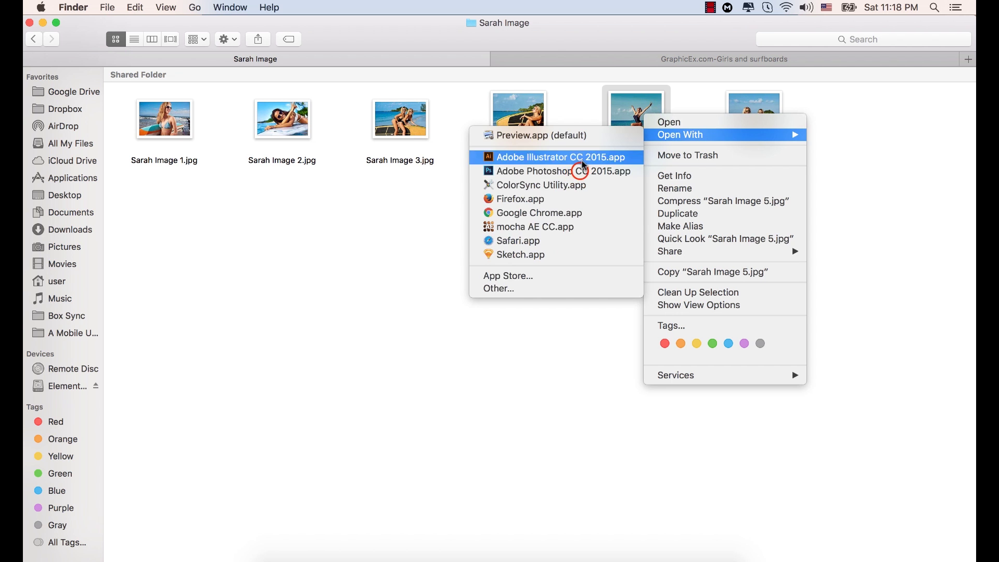
pyautogui.click(582, 174)
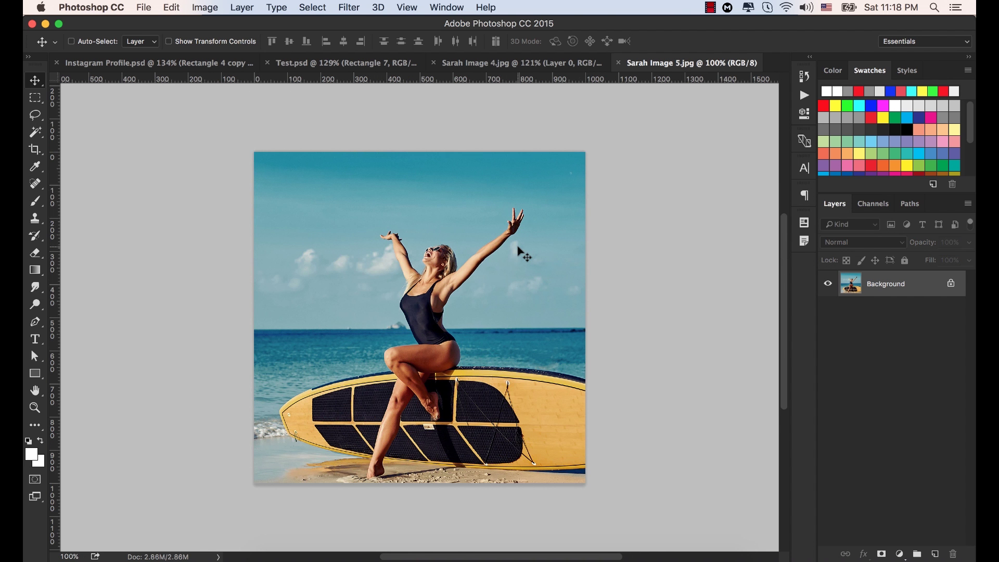
# Unlock the fifth photo's background layer and move the photo into Instagram Profile.psd.
pyautogui.scroll(5, 522, 257)
pyautogui.scroll(-2, 522, 256)
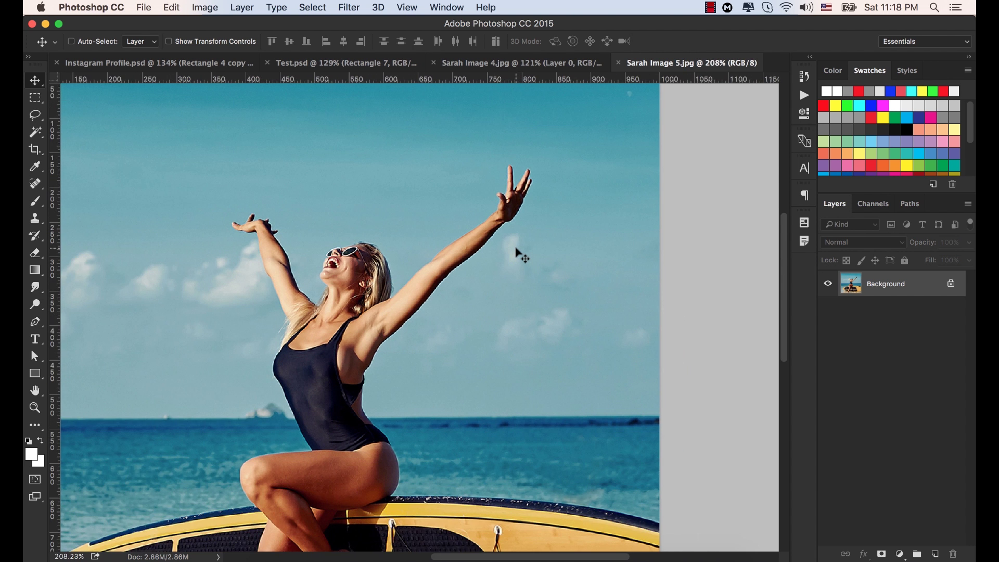
pyautogui.scroll(-2, 522, 256)
pyautogui.scroll(-1, 234, 172)
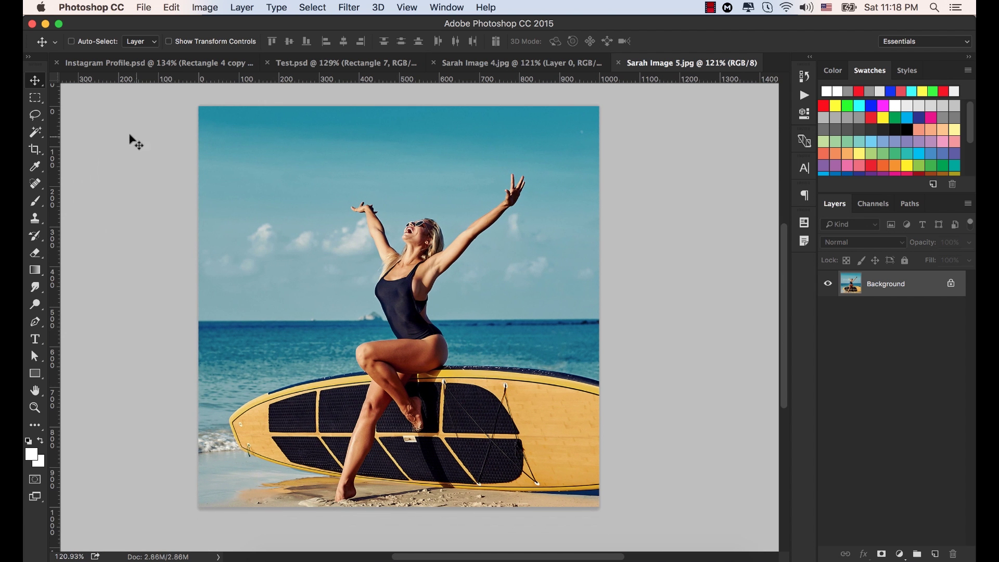
pyautogui.click(952, 286)
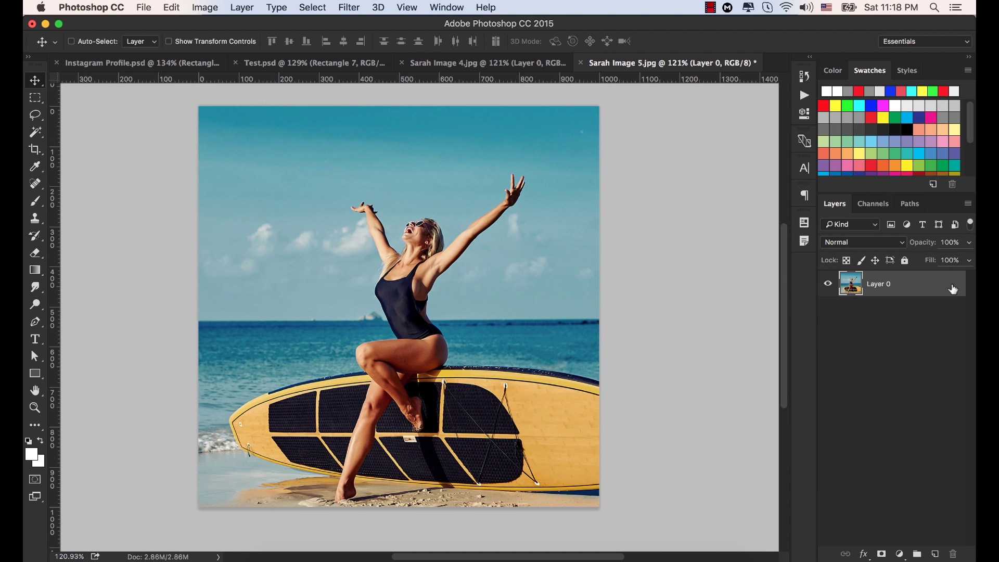
pyautogui.moveTo(426, 271); pyautogui.dragTo(167, 67)
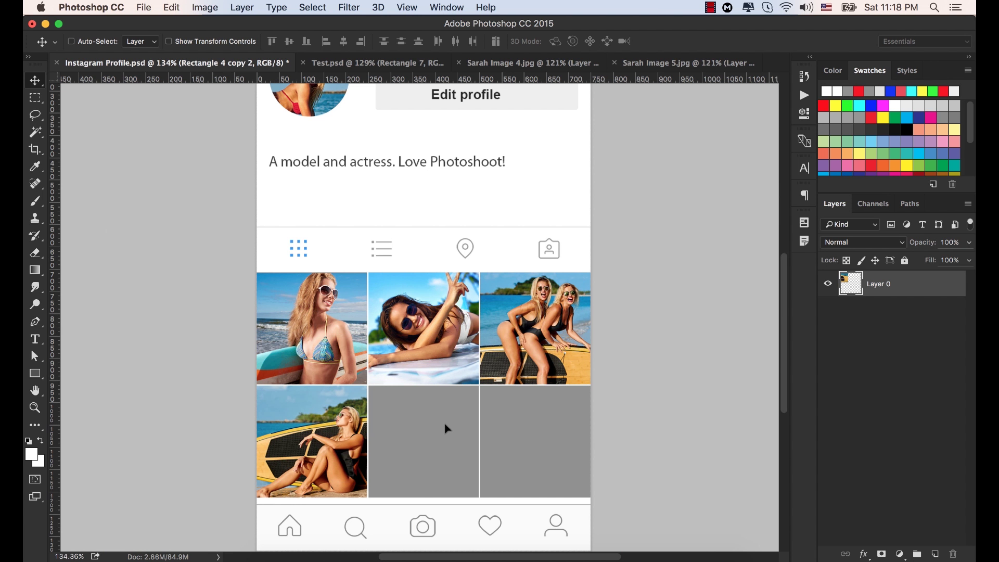
# Position the fifth photo over the lower row's middle cell and clip it to the cell's rectangle with a clipping mask.
pyautogui.moveTo(444, 424); pyautogui.dragTo(486, 264)
pyautogui.moveTo(486, 224); pyautogui.dragTo(489, 350)
pyautogui.rightClick(915, 420)
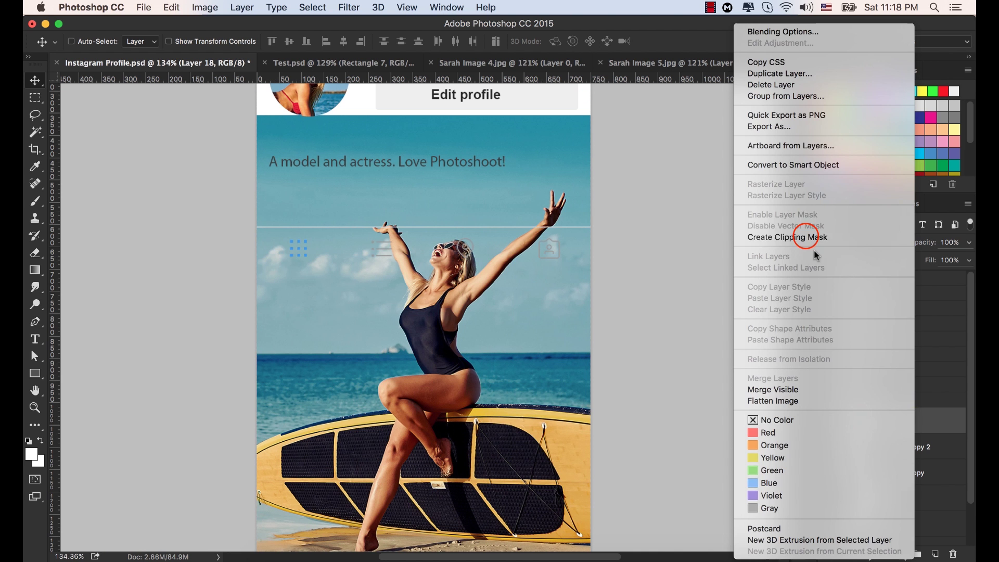
pyautogui.click(807, 238)
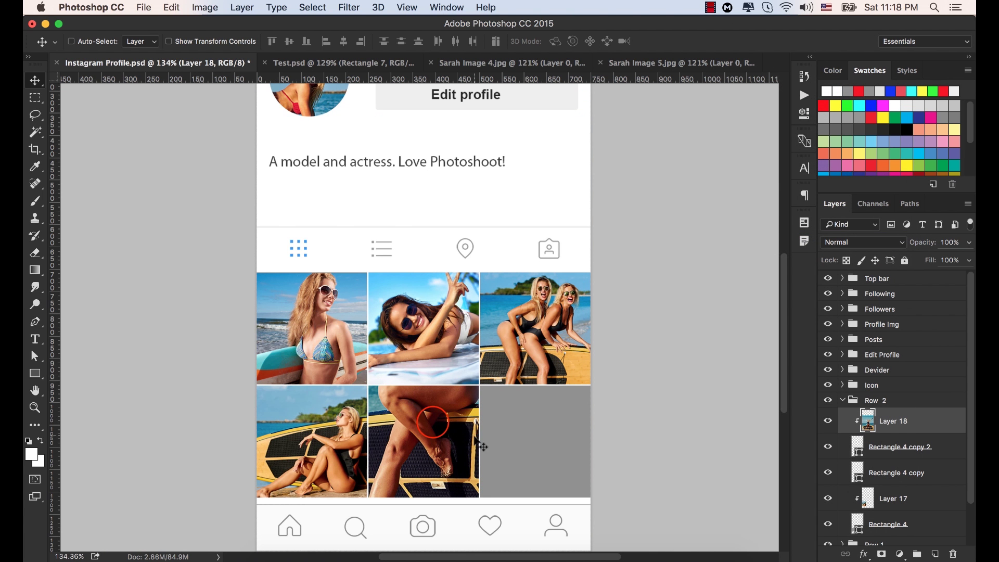
pyautogui.moveTo(433, 422); pyautogui.dragTo(437, 371)
# Scale the fifth photo proportionally to 33.9% with Free Transform over the lower row's middle cell and apply the transform.
pyautogui.scroll(-4, 439, 374)
pyautogui.scroll(-5, 436, 371)
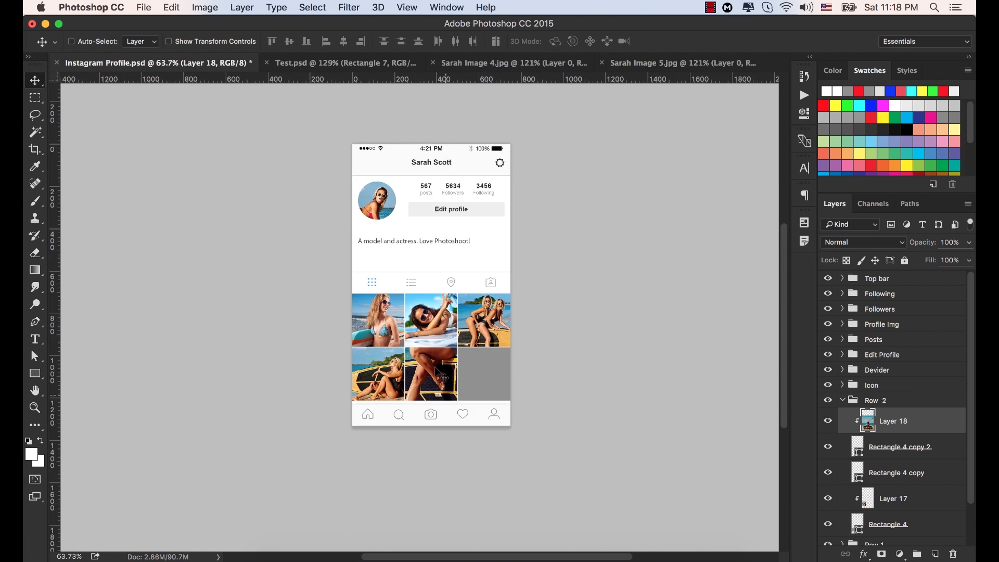
pyautogui.press('super')
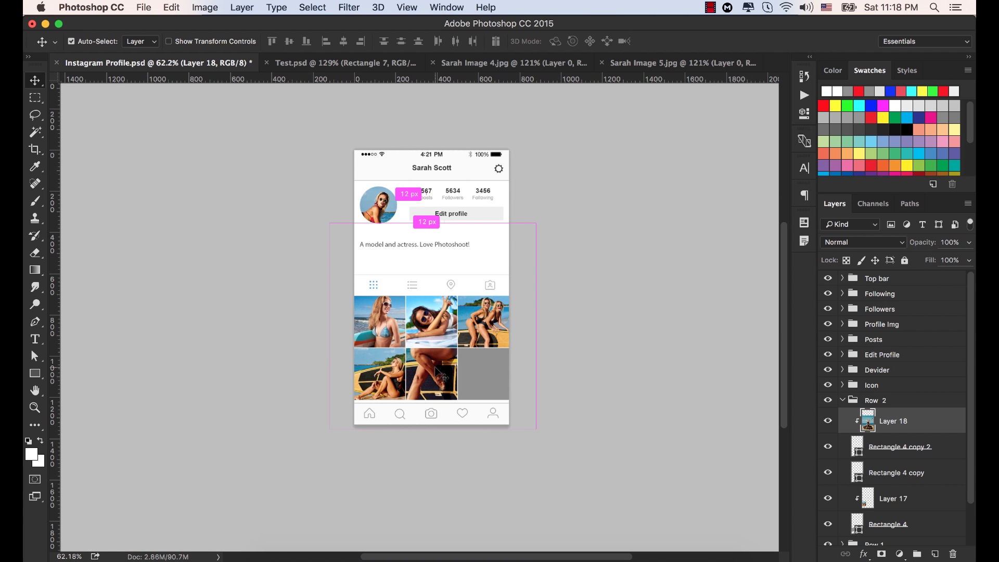
pyautogui.press('super+t')
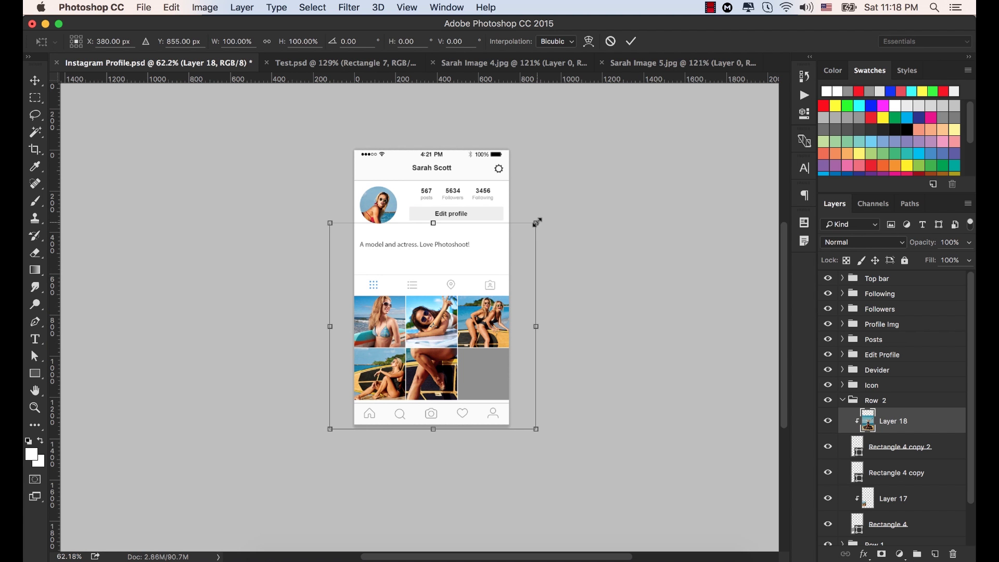
pyautogui.moveTo(537, 222); pyautogui.dragTo(463, 295)
pyautogui.moveTo(330, 295); pyautogui.dragTo(396, 333)
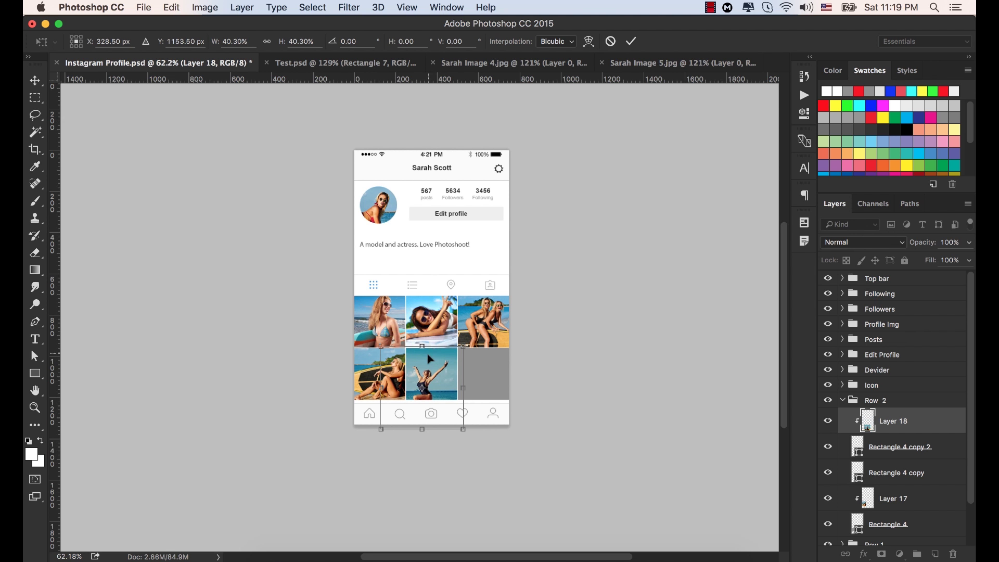
pyautogui.scroll(5, 430, 359)
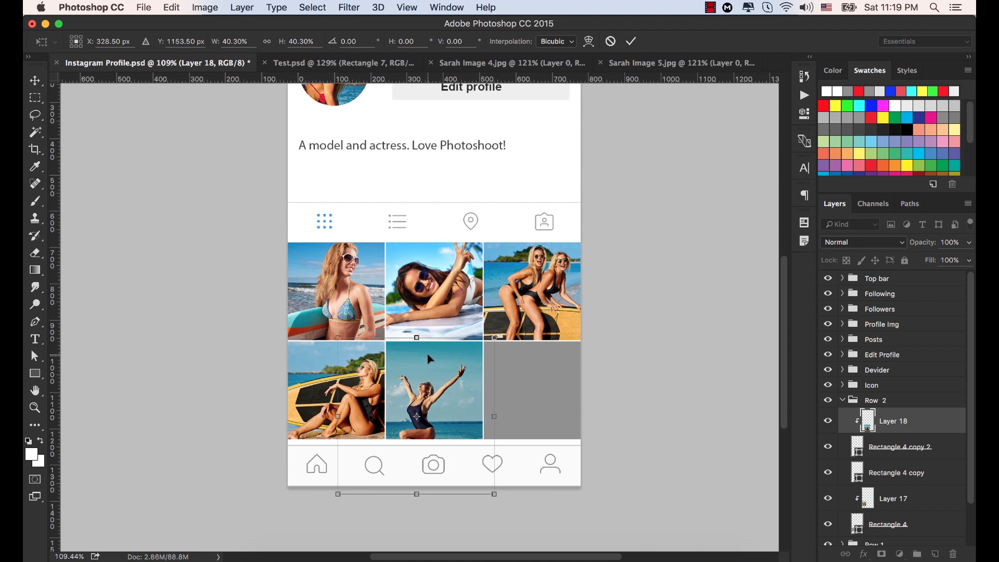
pyautogui.moveTo(492, 495); pyautogui.dragTo(487, 486)
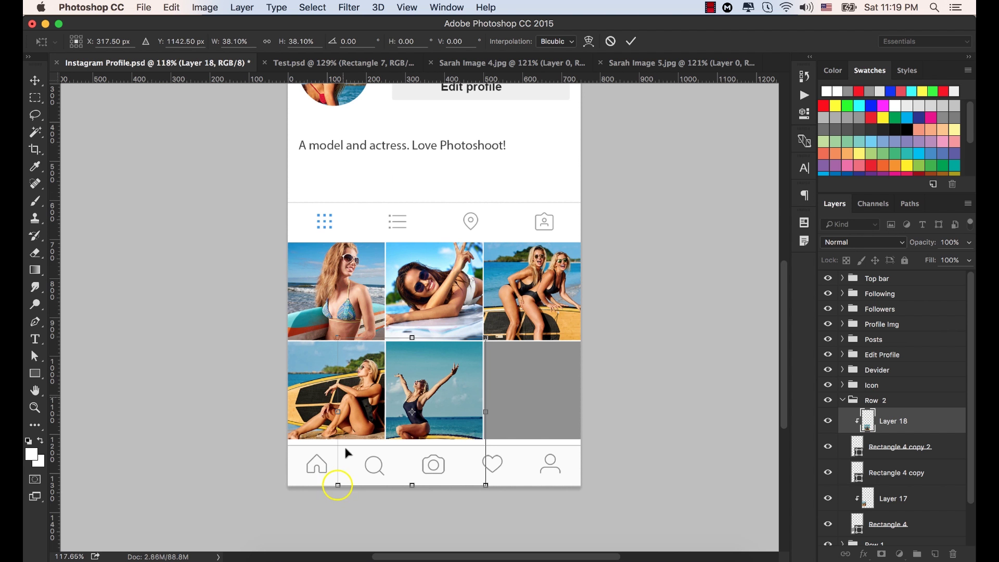
pyautogui.moveTo(337, 485); pyautogui.dragTo(378, 446)
pyautogui.moveTo(382, 395); pyautogui.dragTo(382, 394)
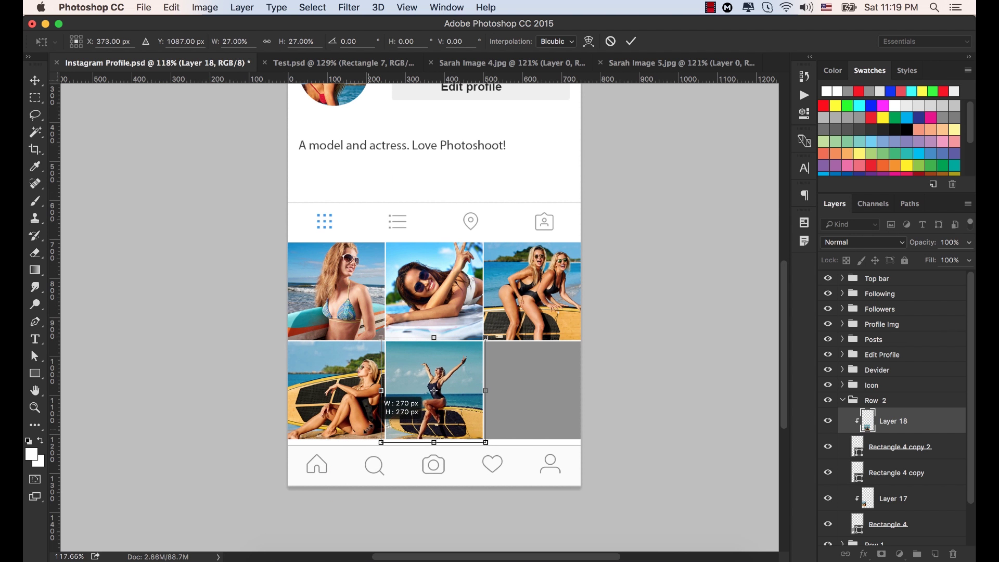
pyautogui.moveTo(373, 433); pyautogui.dragTo(354, 469)
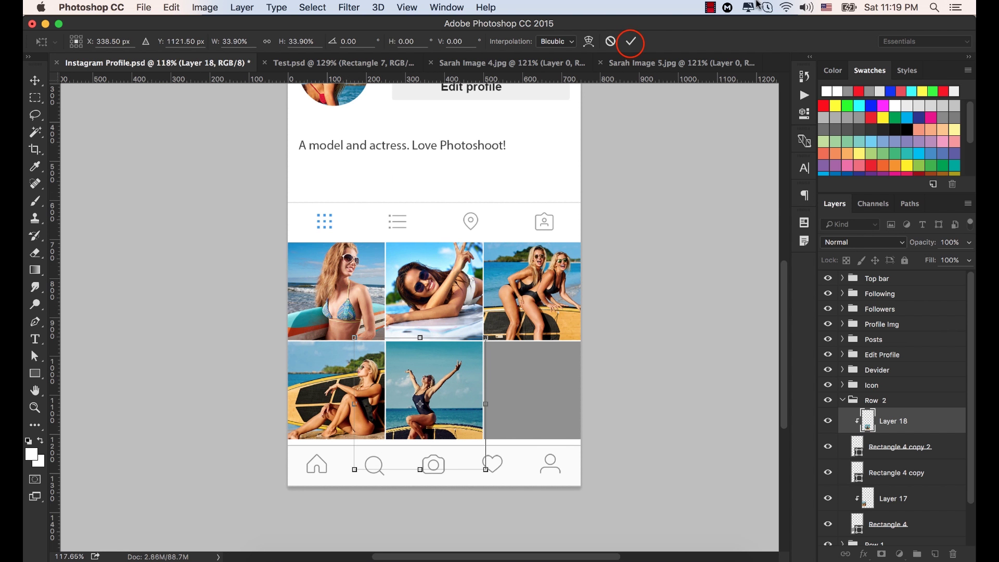
pyautogui.click(631, 47)
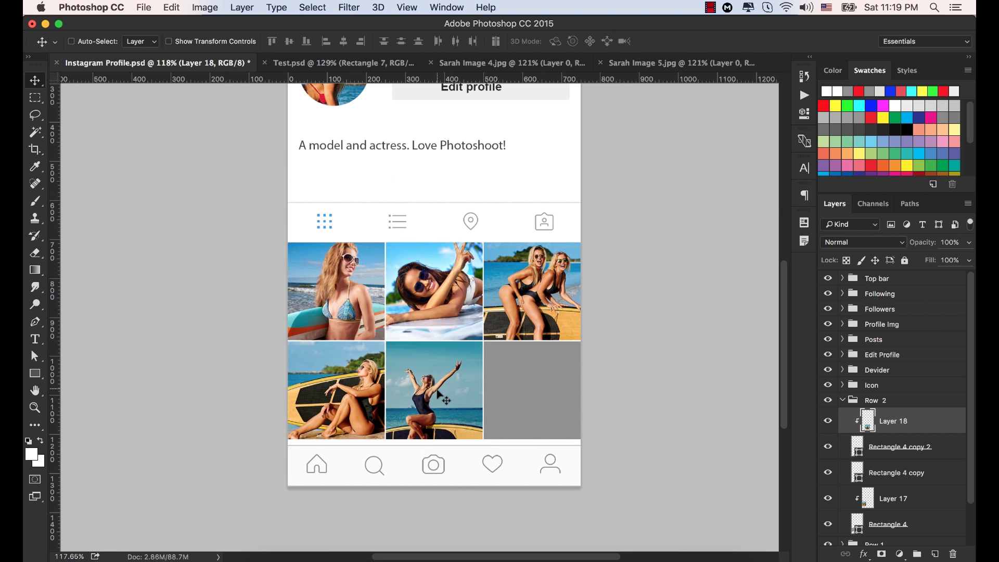
# Shift the fifth photo upward within the lower row's middle cell to reveal more of the surfboard.
pyautogui.scroll(3, 441, 397)
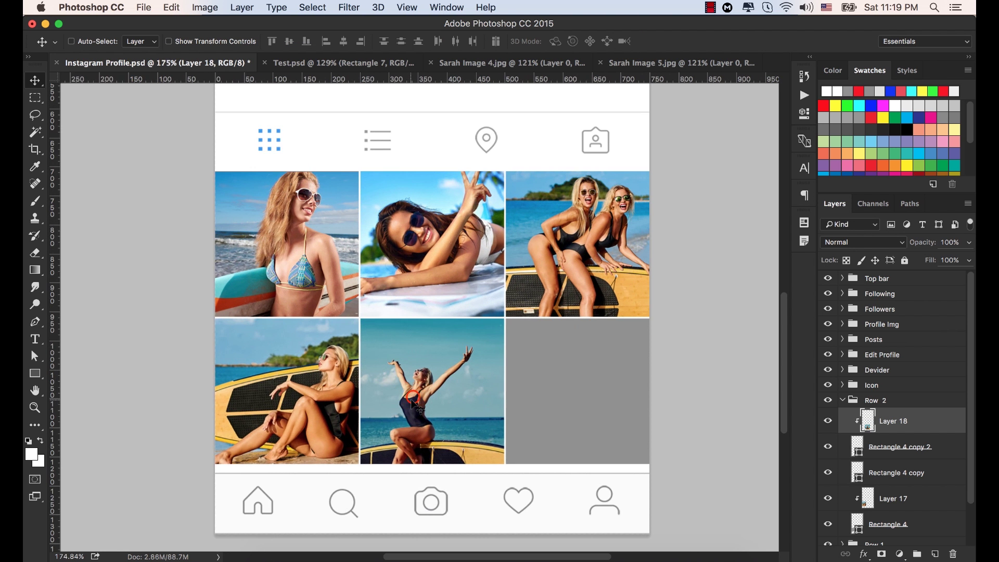
pyautogui.moveTo(414, 401); pyautogui.dragTo(452, 361)
pyautogui.scroll(-5, 452, 361)
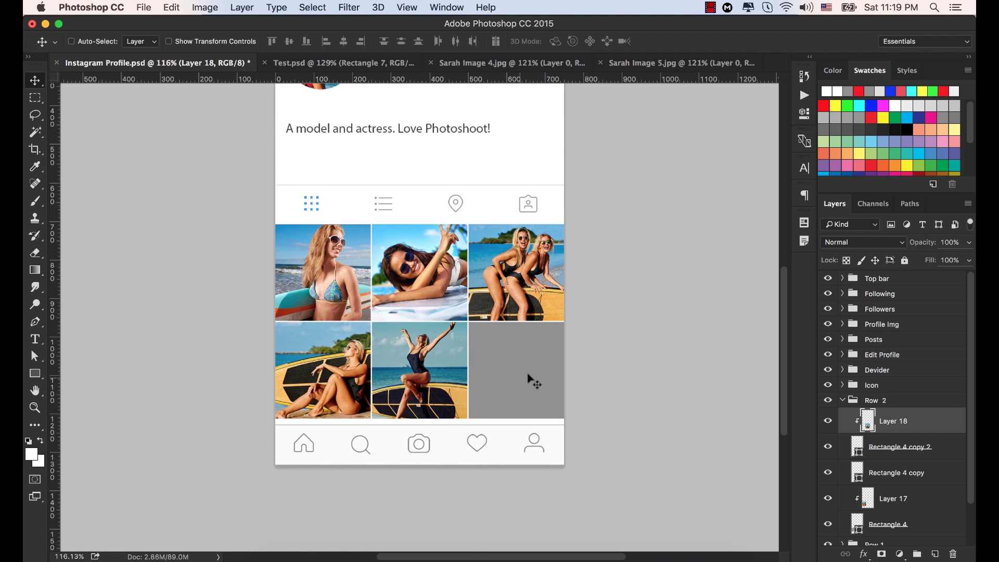
# Select the rectangle layer of the lower row's last cell and check it by toggling its visibility.
pyautogui.keyDown('super'); pyautogui.click(516, 357); pyautogui.keyUp('super')
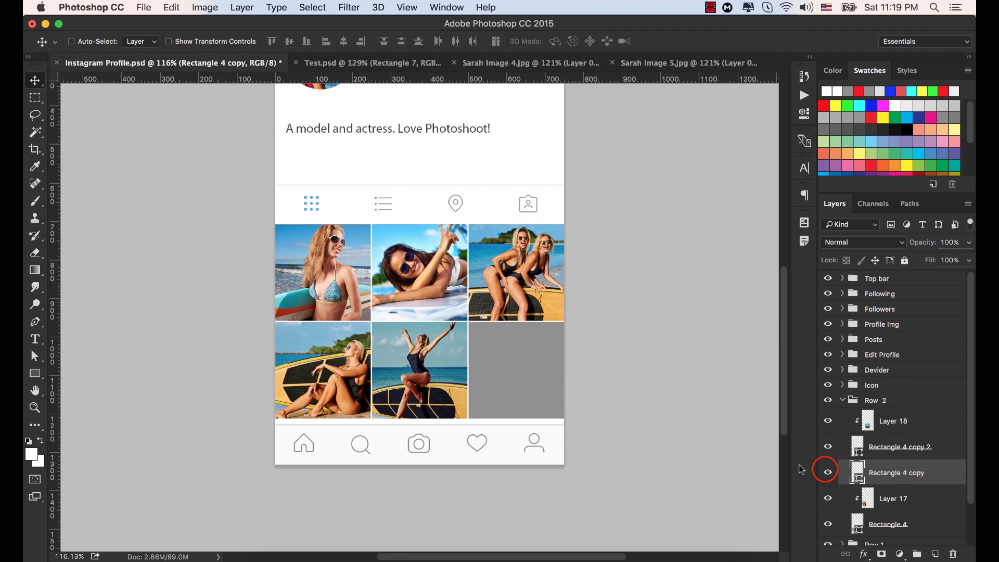
pyautogui.click(827, 472)
pyautogui.click(827, 473)
pyautogui.click(827, 473)
pyautogui.click(828, 473)
# Switch to Finder and open the sixth photo from the image folder with Adobe Photoshop CC 2015.
pyautogui.click(277, 559)
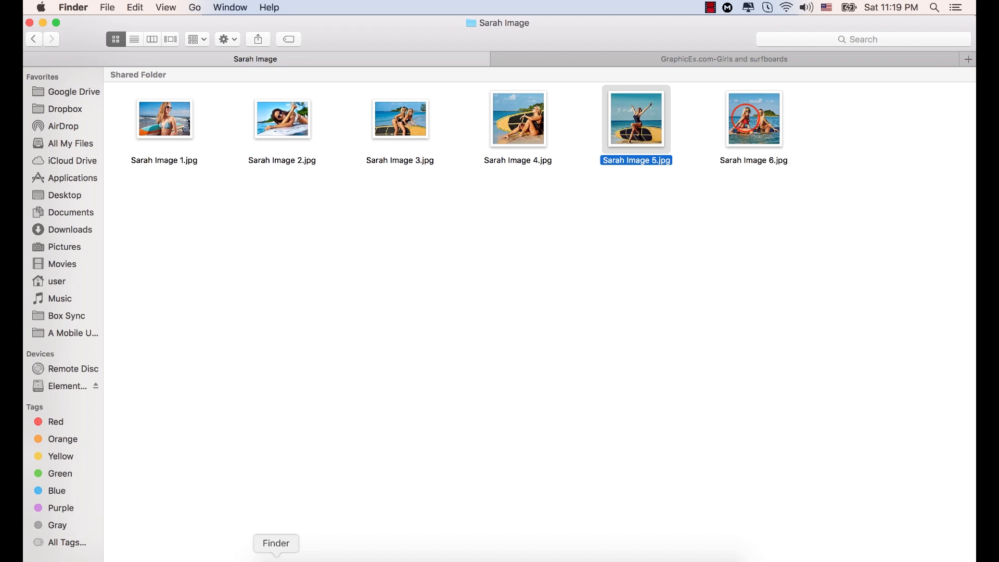
pyautogui.click(750, 120)
pyautogui.rightClick(747, 121)
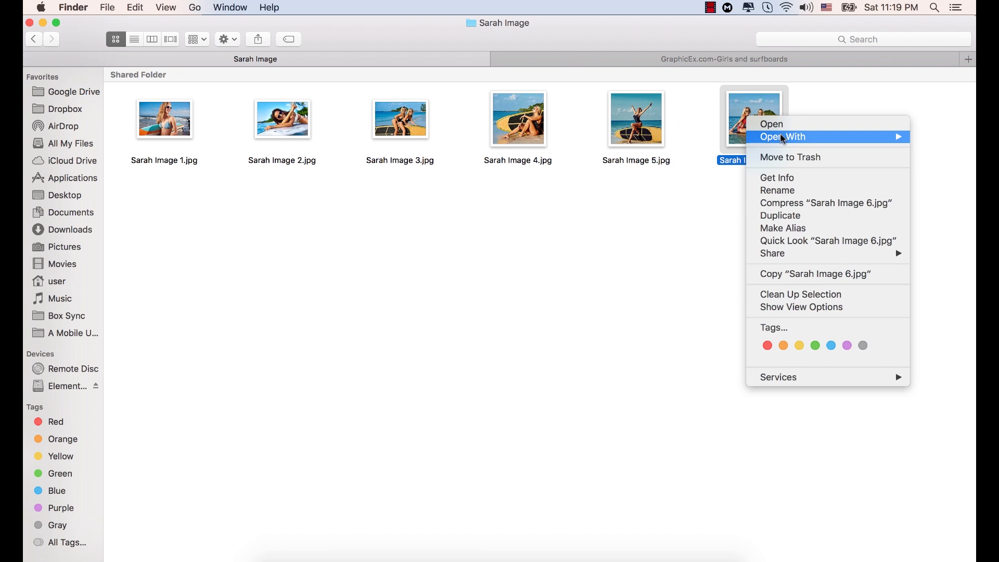
pyautogui.moveTo(781, 137)
pyautogui.click(660, 174)
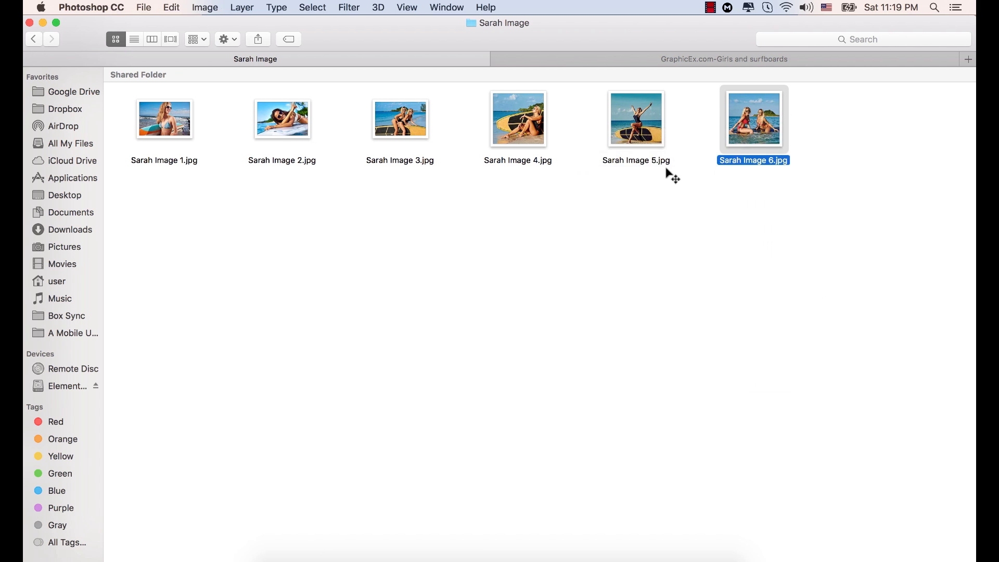
# Unlock the sixth photo's background layer and move the photo into Instagram Profile.psd over the lower row.
pyautogui.scroll(5, 465, 318)
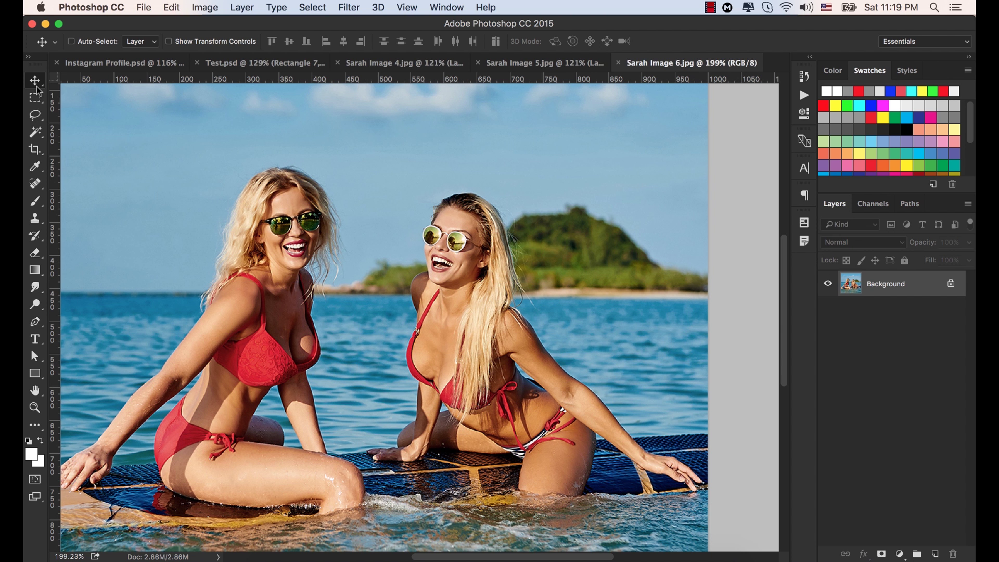
pyautogui.click(950, 283)
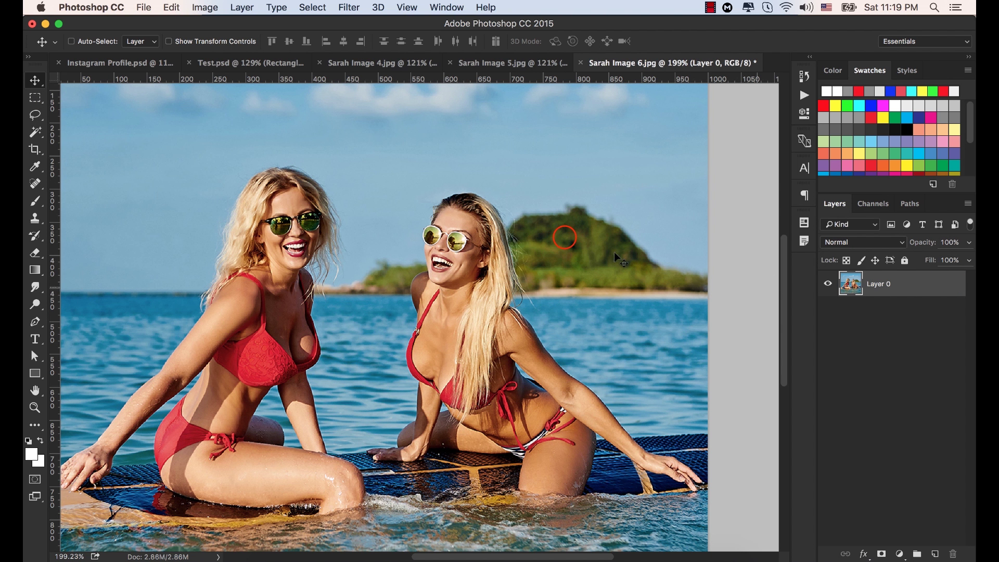
pyautogui.moveTo(564, 236); pyautogui.dragTo(545, 400)
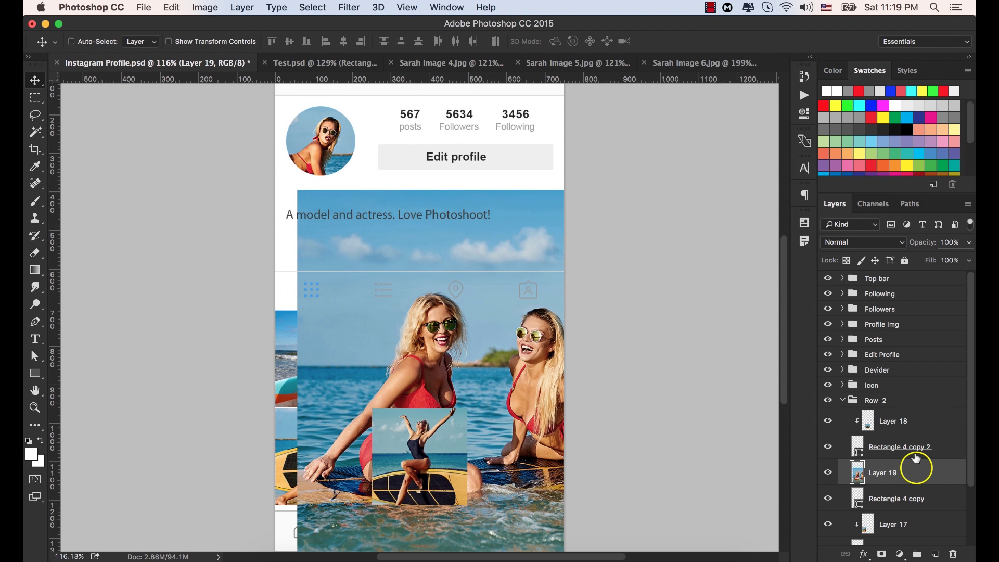
# Clip the sixth photo to the rectangle of the lower row's last cell with a clipping mask.
pyautogui.rightClick(917, 471)
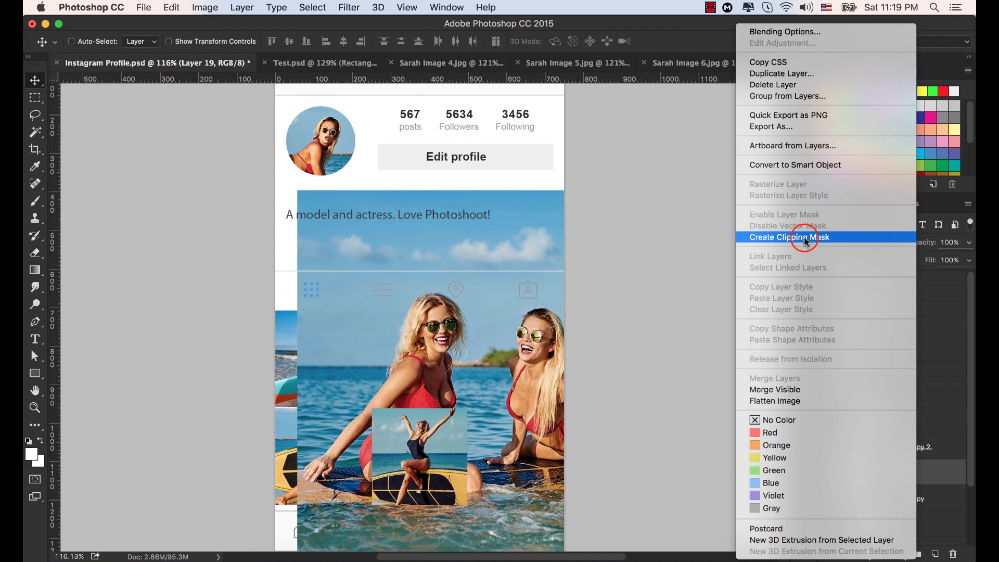
pyautogui.click(804, 237)
pyautogui.moveTo(654, 399); pyautogui.dragTo(637, 338)
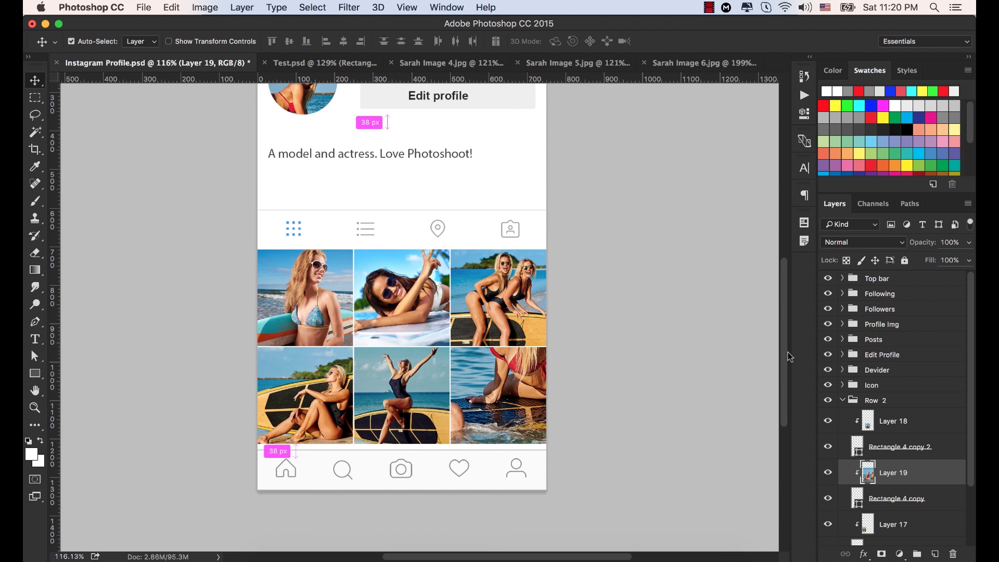
# Scale the sixth photo down to about 32.3% and position it so both women fit in the lower row's last cell.
pyautogui.press('super+t')
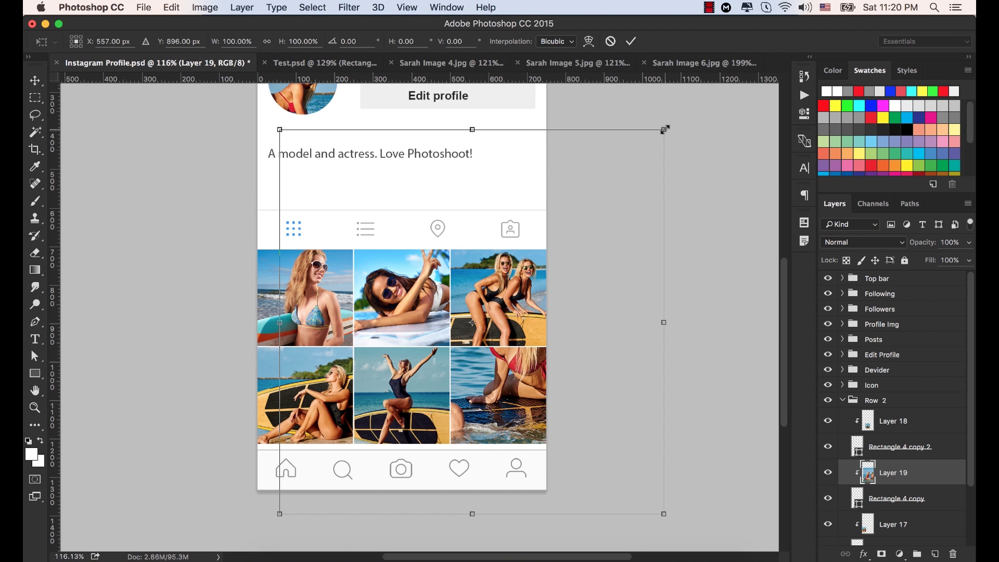
pyautogui.moveTo(664, 130); pyautogui.dragTo(580, 274)
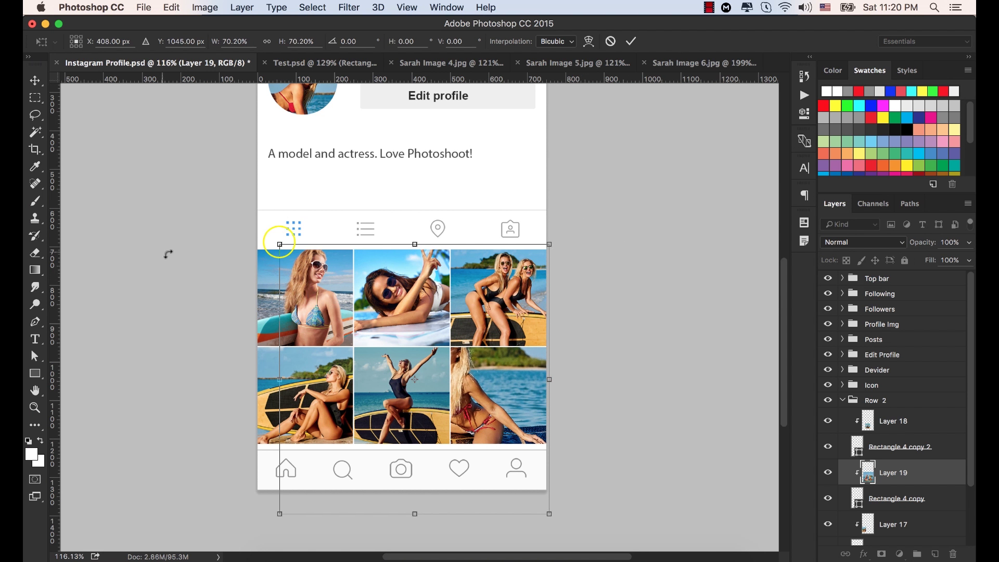
pyautogui.moveTo(280, 243); pyautogui.dragTo(416, 311)
pyautogui.moveTo(381, 514); pyautogui.dragTo(408, 486)
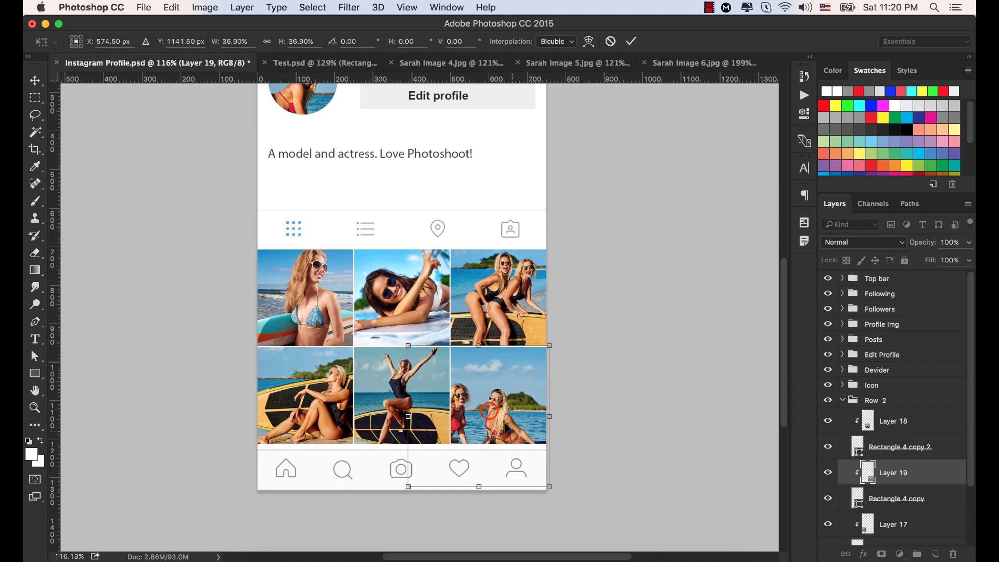
pyautogui.moveTo(489, 411); pyautogui.dragTo(512, 388)
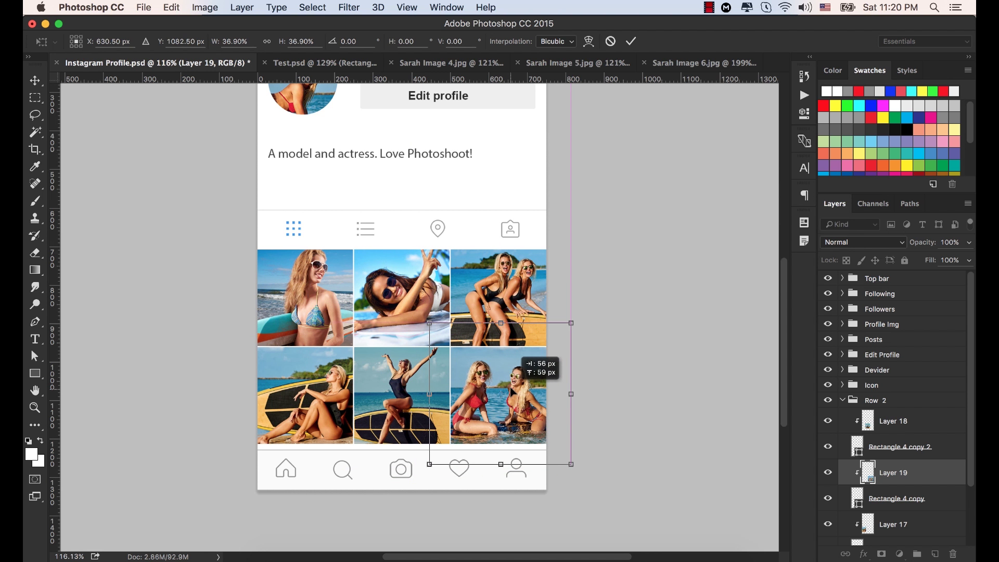
pyautogui.moveTo(571, 464); pyautogui.dragTo(554, 462)
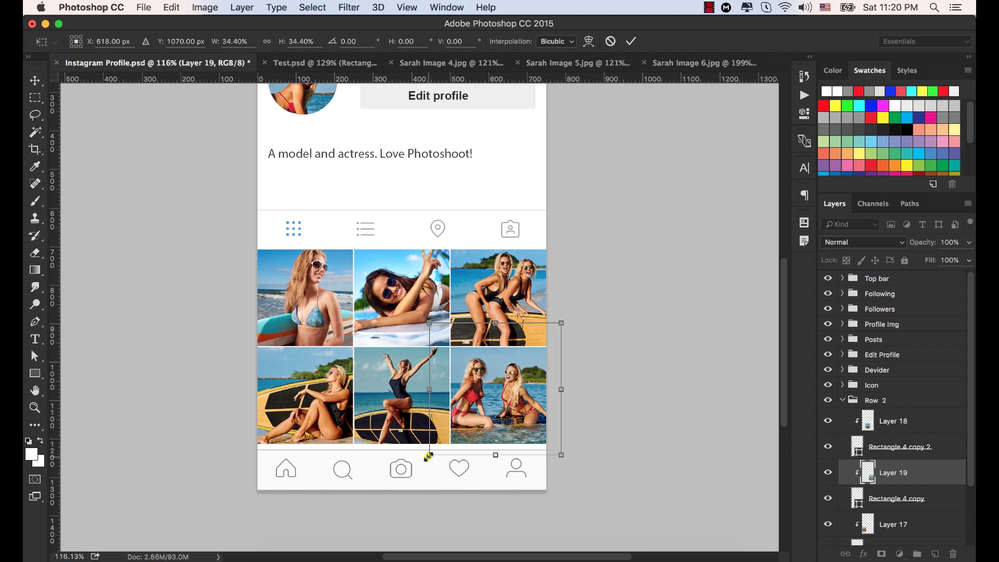
pyautogui.moveTo(429, 456); pyautogui.dragTo(440, 450)
pyautogui.moveTo(507, 376); pyautogui.dragTo(511, 379)
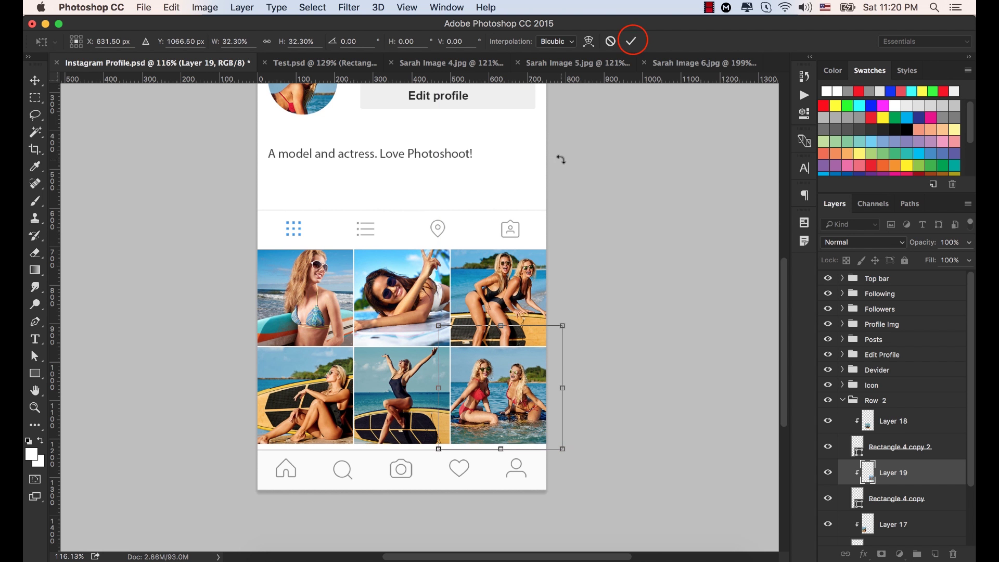
pyautogui.click(631, 42)
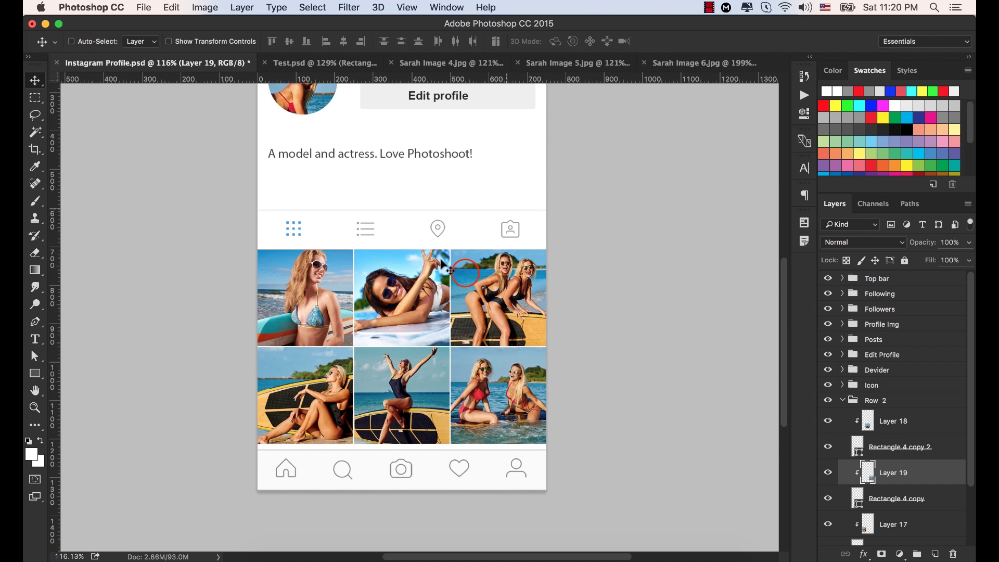
pyautogui.moveTo(465, 277); pyautogui.dragTo(456, 295)
pyautogui.scroll(-2, 456, 295)
pyautogui.scroll(5, 399, 295)
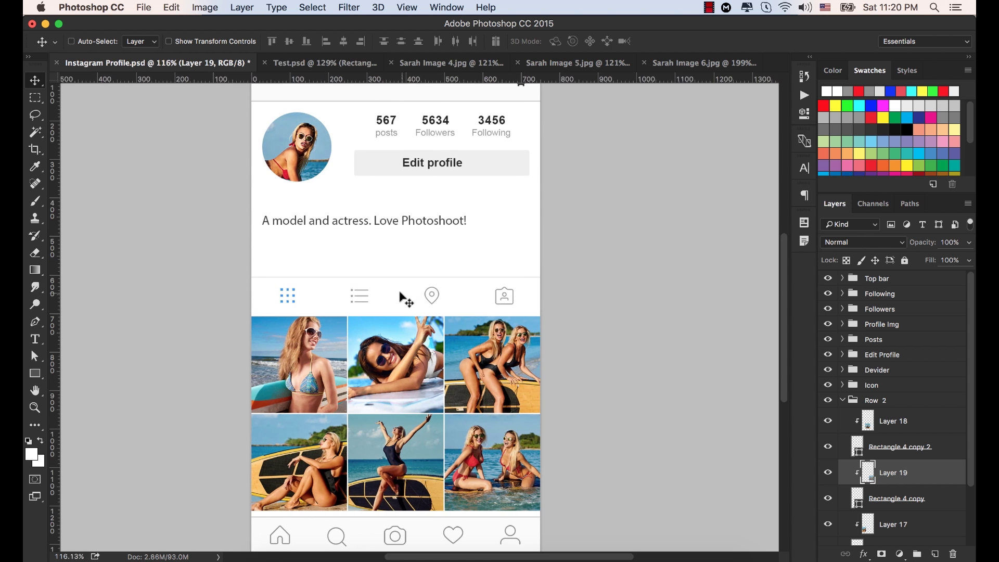
pyautogui.scroll(2, 400, 295)
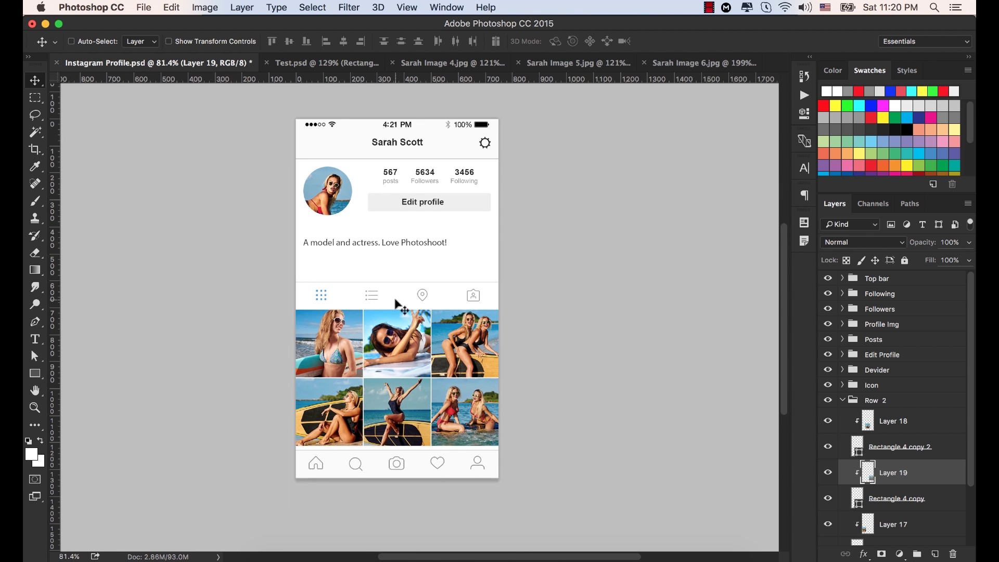
pyautogui.scroll(-2, 396, 302)
pyautogui.moveTo(397, 192); pyautogui.dragTo(406, 211)
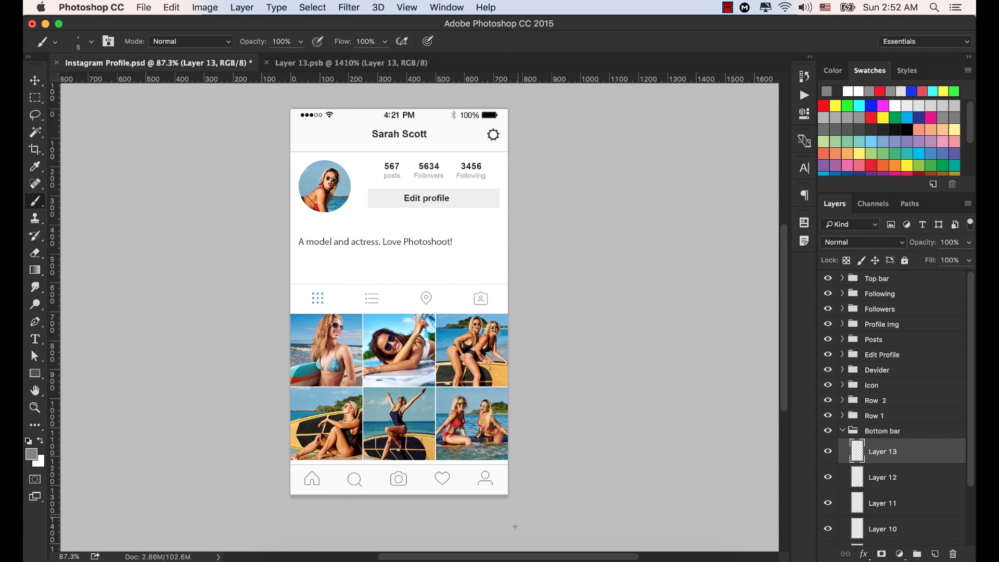
# Select the person icon's layer in the bottom bar and check it by toggling its visibility.
pyautogui.scroll(5, 516, 467)
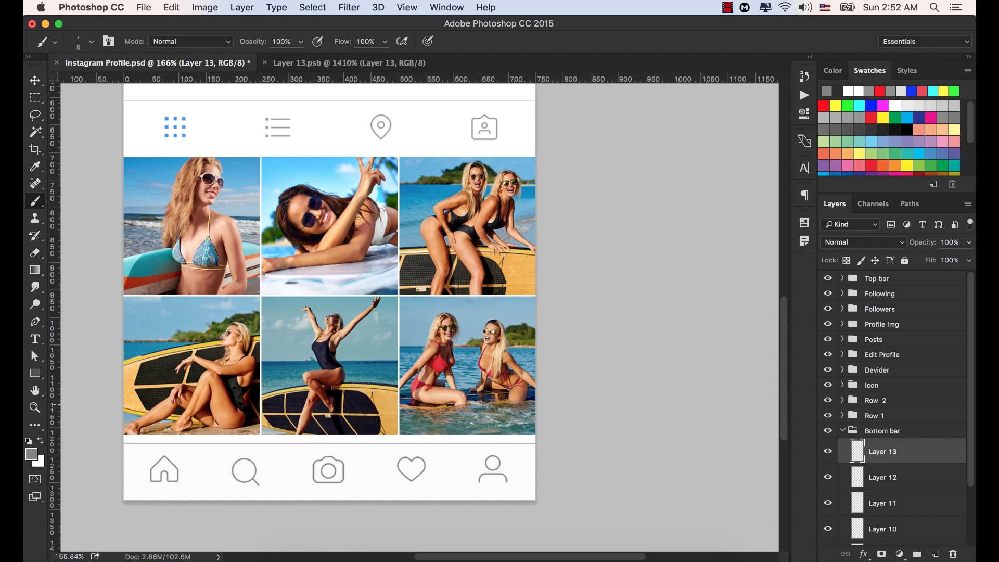
pyautogui.press('v')
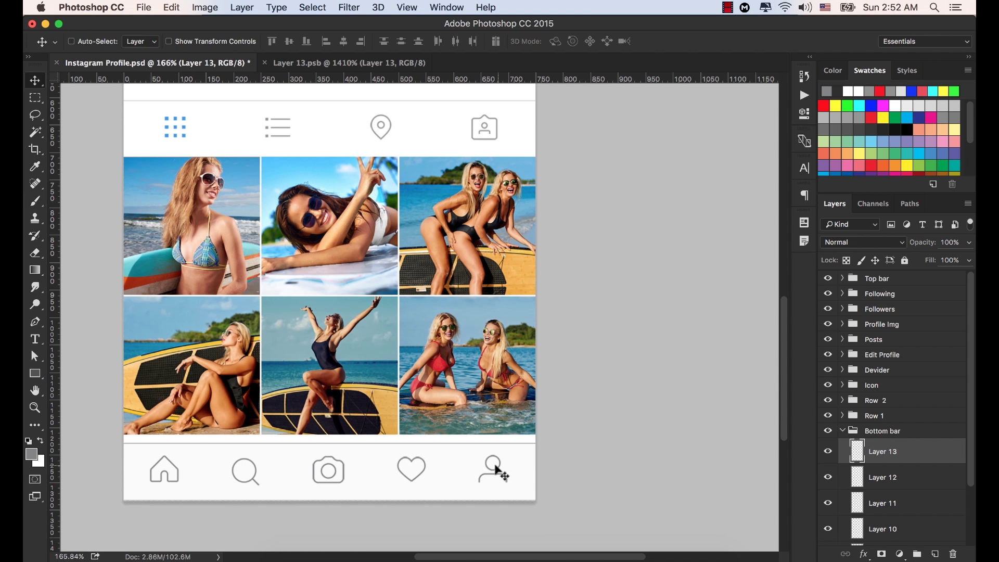
pyautogui.press('super')
pyautogui.press('super')
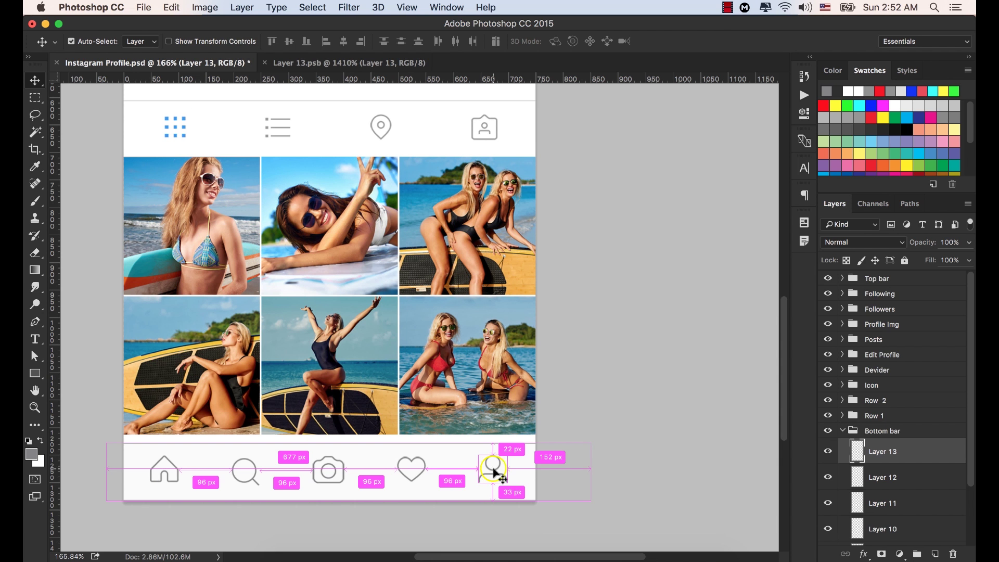
pyautogui.keyDown('super'); pyautogui.click(495, 474); pyautogui.keyUp('super')
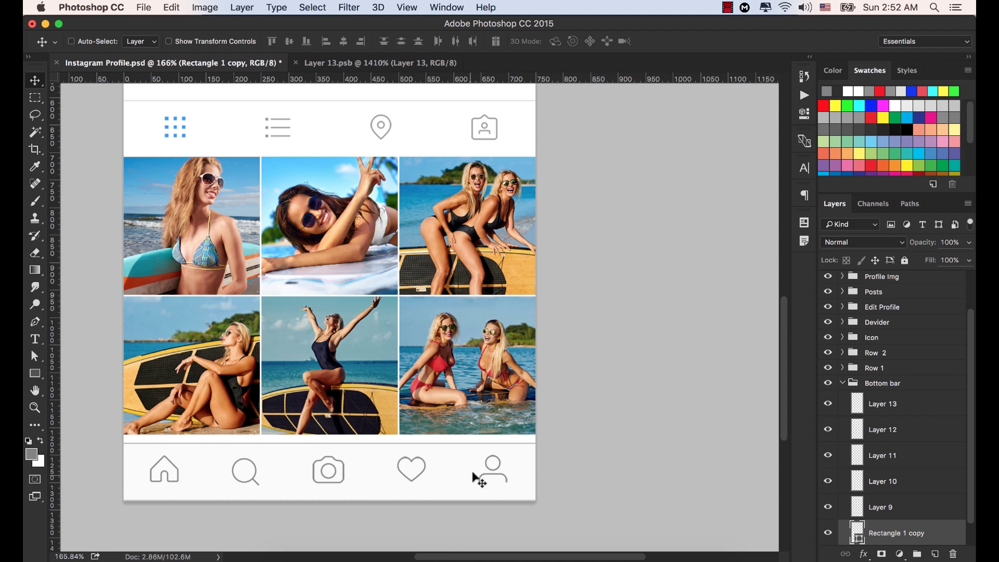
pyautogui.keyDown('super'); pyautogui.click(492, 472); pyautogui.keyUp('super')
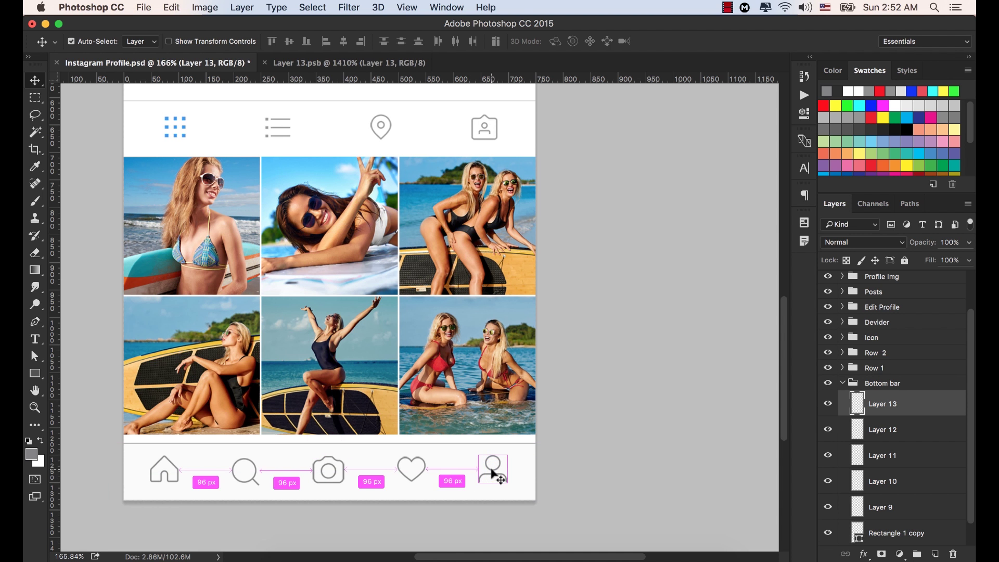
pyautogui.click(827, 403)
pyautogui.click(828, 404)
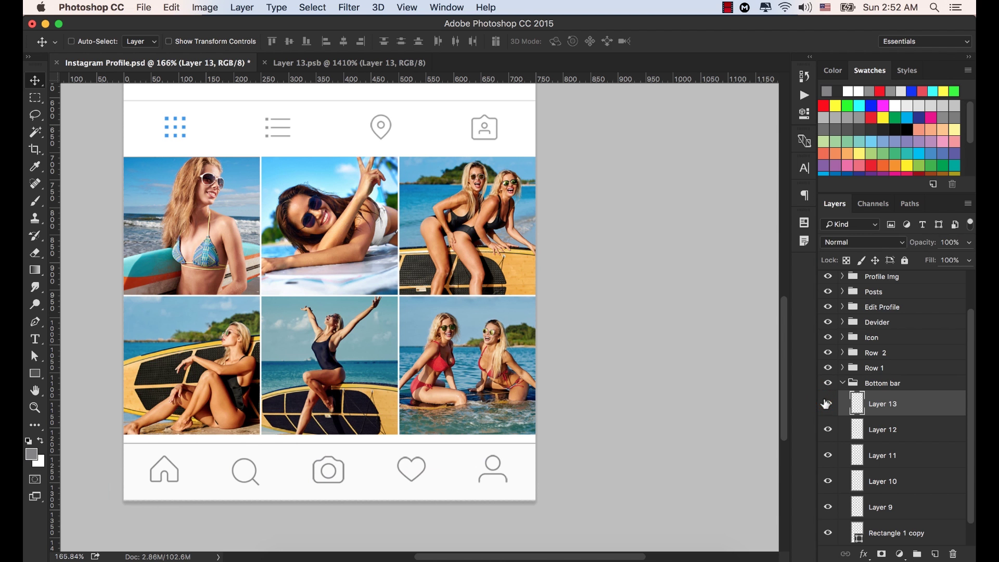
# Convert the person icon's layer to a smart object and open its contents for editing.
pyautogui.rightClick(892, 404)
pyautogui.click(779, 166)
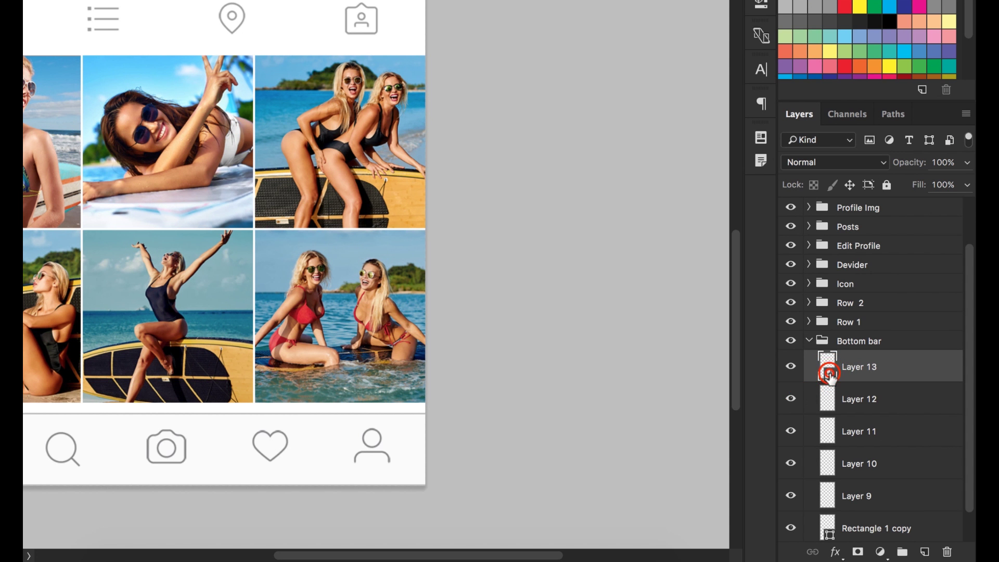
pyautogui.doubleClick(828, 367)
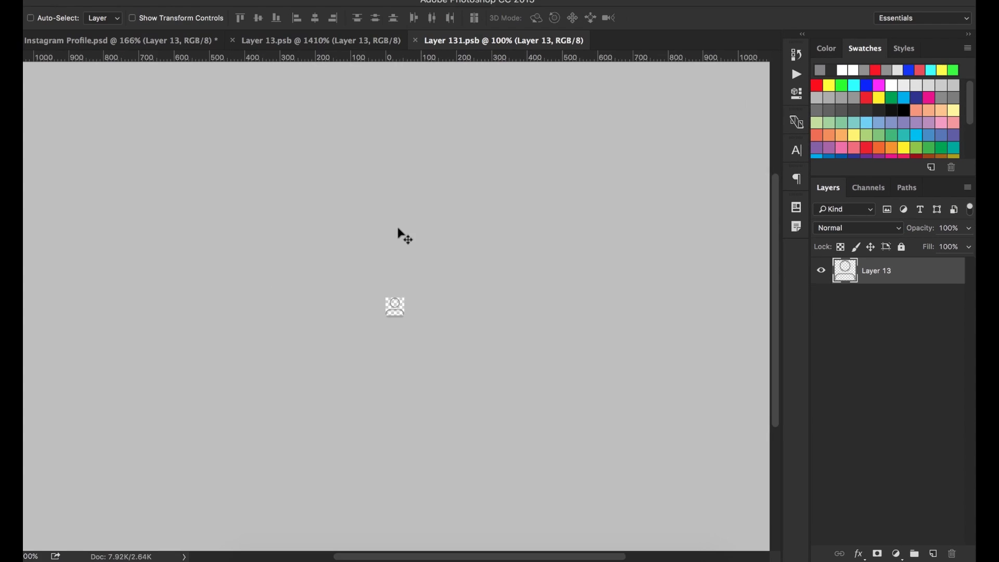
# Set the foreground color to the icon outline's grey, #838385, by sampling the outline.
pyautogui.scroll(3, 433, 301)
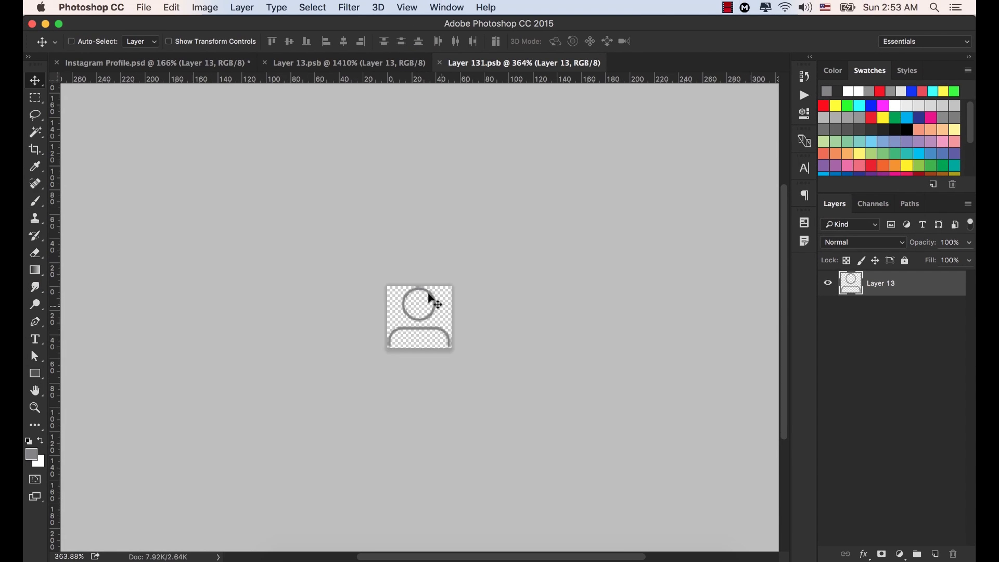
pyautogui.scroll(1, 508, 206)
pyautogui.scroll(3, 424, 301)
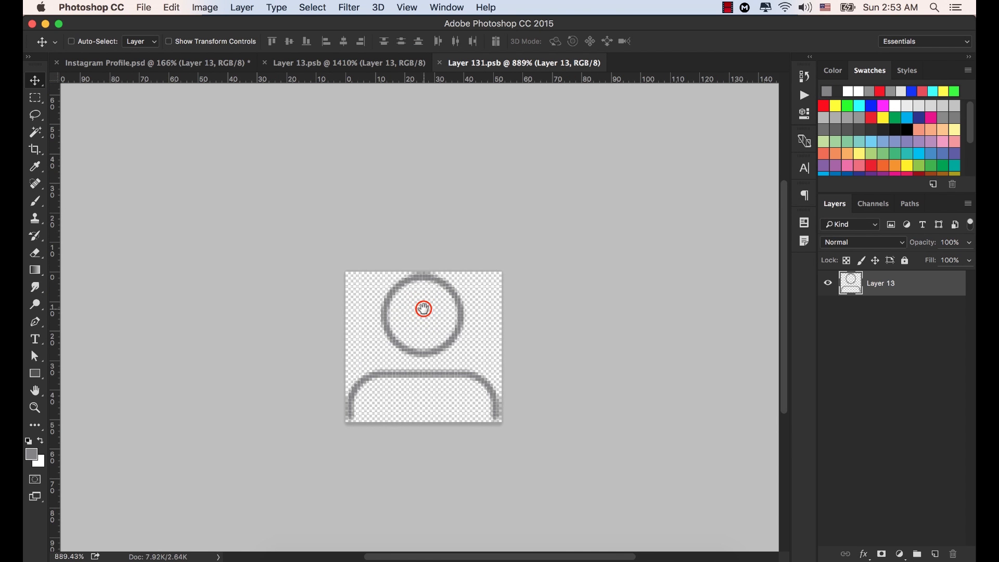
pyautogui.moveTo(423, 299); pyautogui.dragTo(424, 255)
pyautogui.scroll(1, 424, 261)
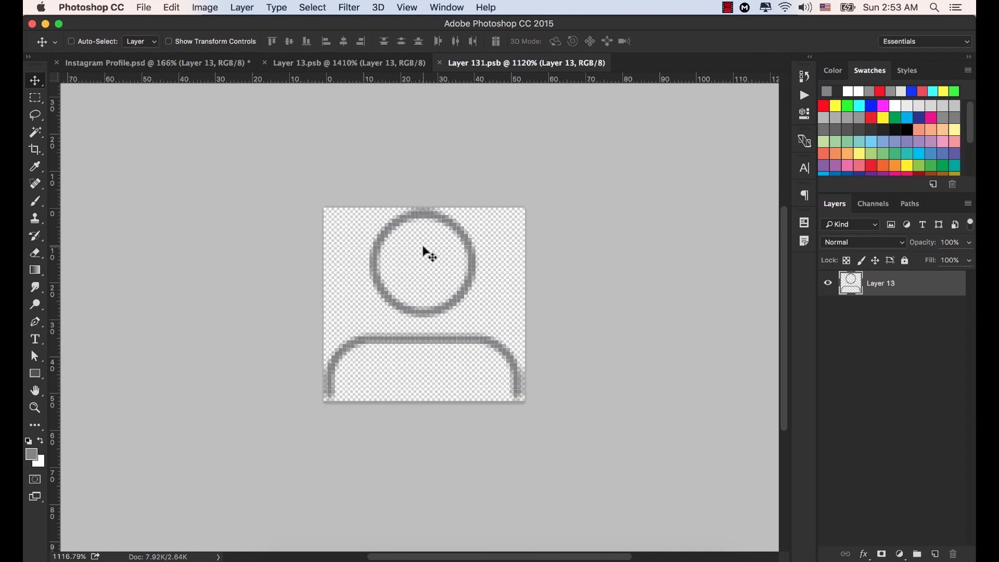
pyautogui.scroll(3, 424, 252)
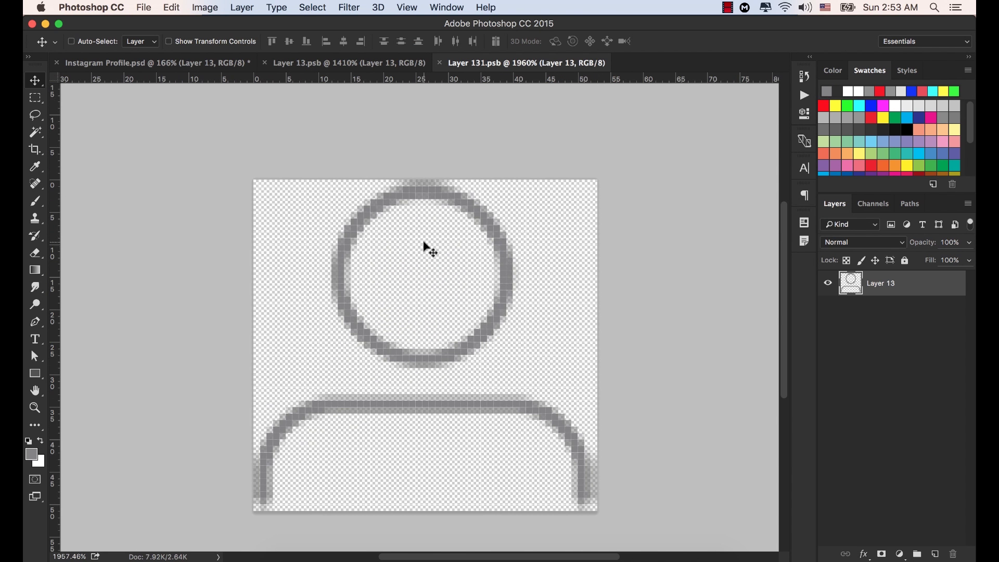
pyautogui.click(35, 459)
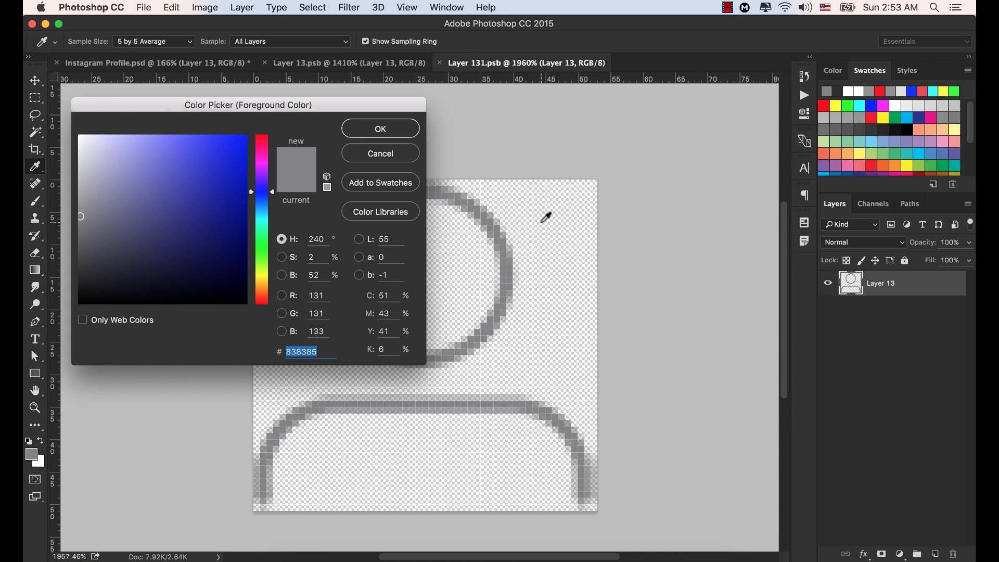
pyautogui.scroll(2, 505, 284)
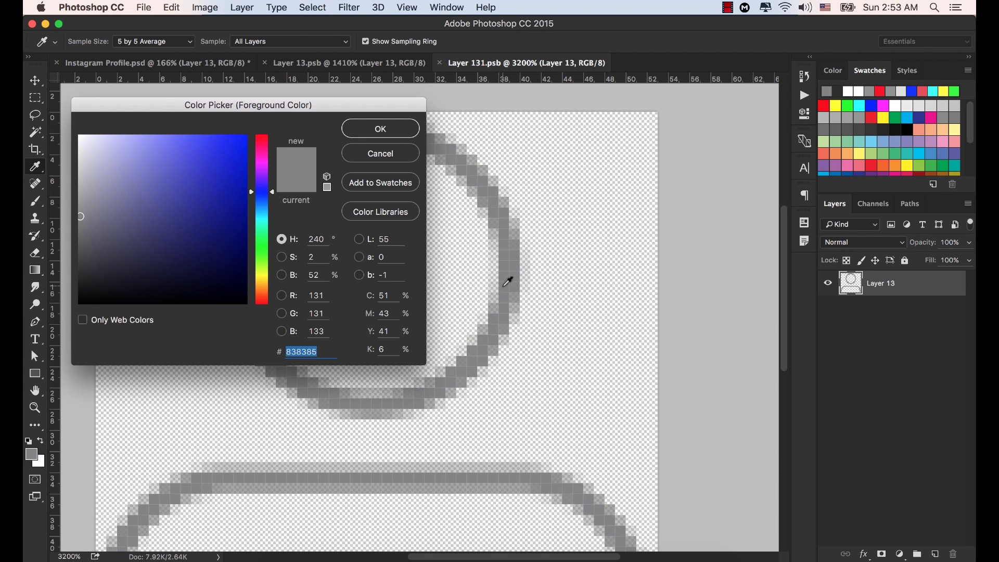
pyautogui.click(473, 359)
pyautogui.click(473, 359)
pyautogui.click(473, 359)
pyautogui.click(330, 345)
pyautogui.moveTo(330, 346); pyautogui.dragTo(271, 350)
pyautogui.click(379, 128)
pyautogui.press('v')
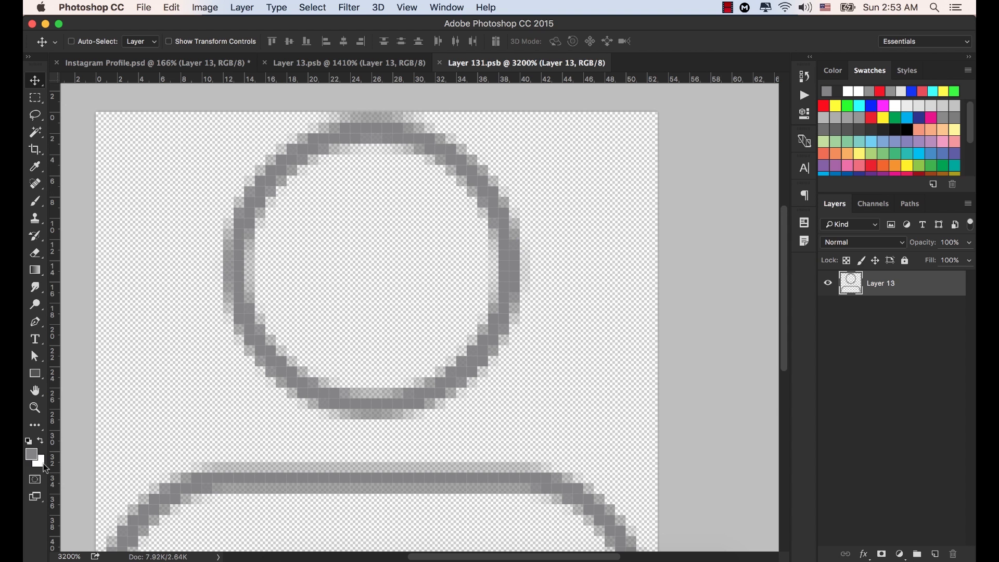
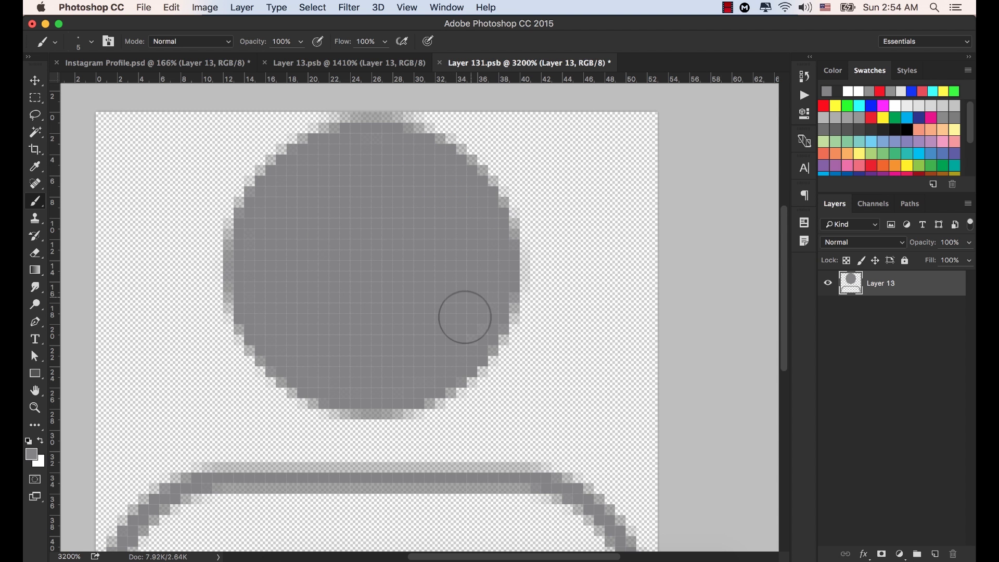
# Set the Brush tool's hardness to 100% with the 5 px round brush.
pyautogui.click(79, 41)
pyautogui.click(182, 115)
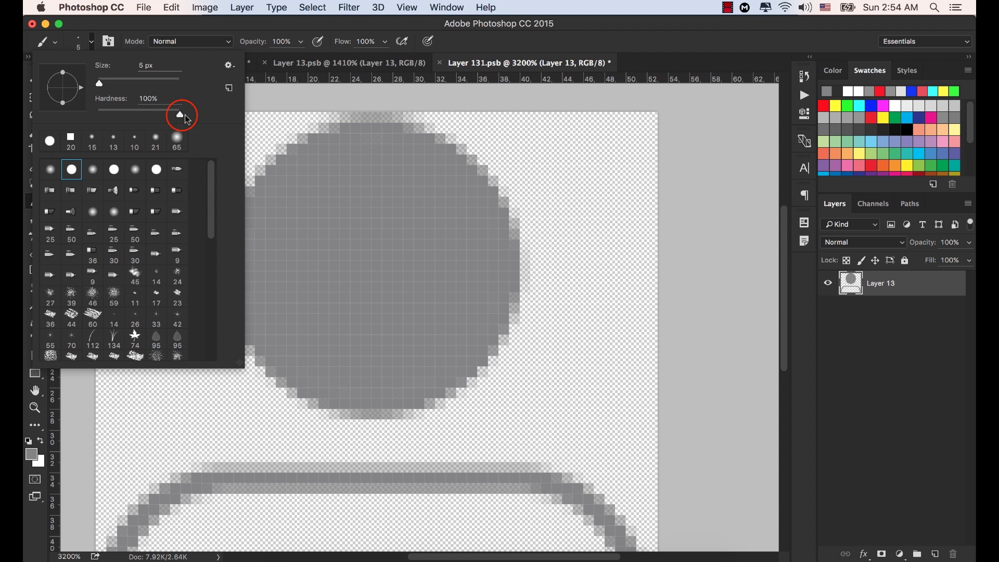
pyautogui.click(101, 103)
pyautogui.click(180, 115)
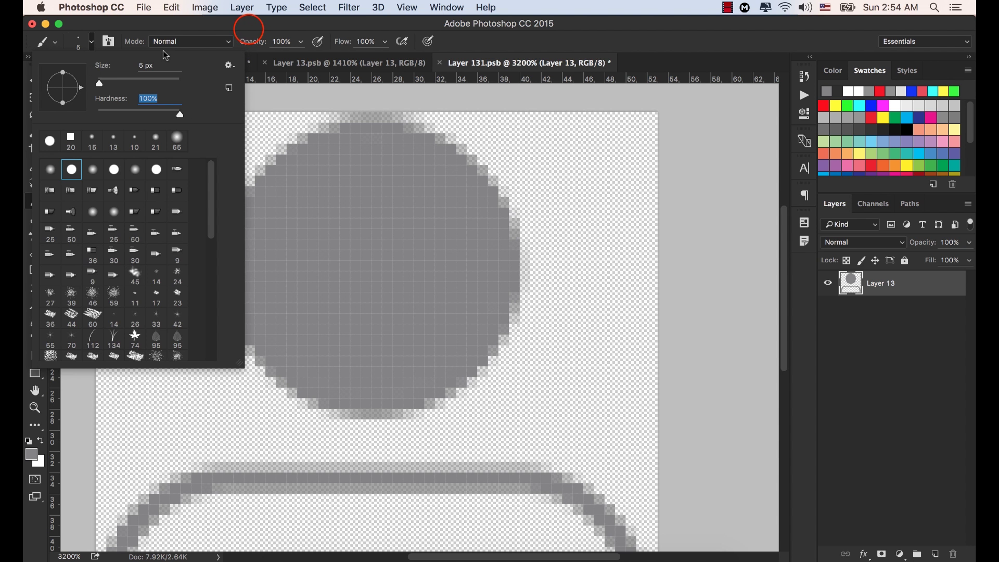
pyautogui.click(249, 29)
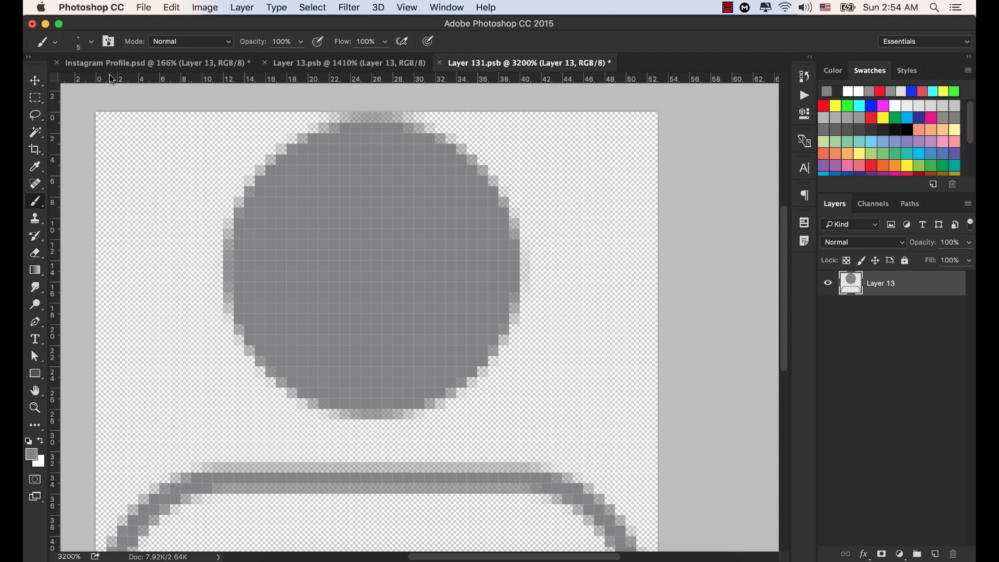
# Paint the inside of the person icon's shoulder outline solid grey with the Brush tool.
pyautogui.click(364, 363)
pyautogui.moveTo(365, 366); pyautogui.dragTo(397, 156)
pyautogui.click(175, 435)
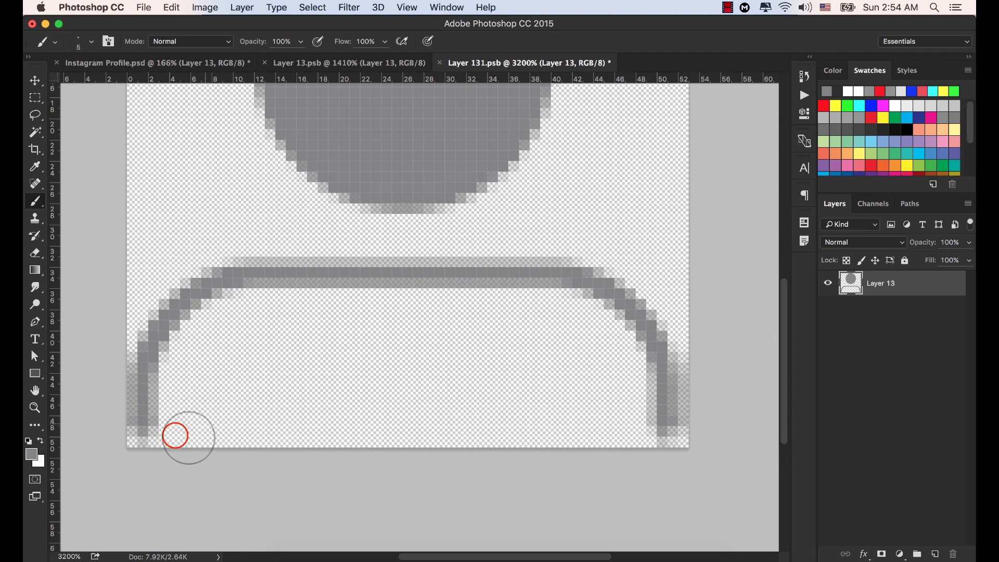
pyautogui.moveTo(179, 435)
pyautogui.mouseDown()
pyautogui.moveTo(167, 391)
pyautogui.moveTo(188, 342)
pyautogui.moveTo(242, 316)
pyautogui.moveTo(342, 312)
pyautogui.moveTo(248, 307)
pyautogui.moveTo(566, 302)
pyautogui.moveTo(609, 345)
pyautogui.moveTo(629, 404)
pyautogui.moveTo(630, 444)
pyautogui.moveTo(212, 440)
pyautogui.moveTo(212, 404)
pyautogui.moveTo(388, 352)
pyautogui.moveTo(574, 335)
pyautogui.moveTo(594, 386)
pyautogui.moveTo(389, 417)
pyautogui.moveTo(556, 368)
pyautogui.moveTo(361, 390)
pyautogui.moveTo(237, 386)
pyautogui.mouseUp()
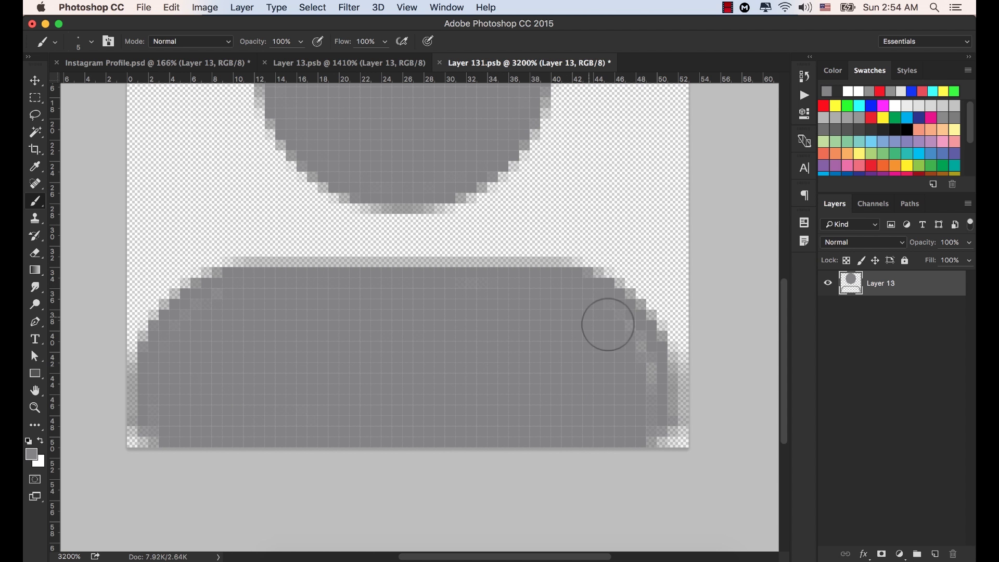
pyautogui.moveTo(608, 324)
pyautogui.mouseDown()
pyautogui.moveTo(631, 384)
pyautogui.moveTo(618, 394)
pyautogui.mouseUp()
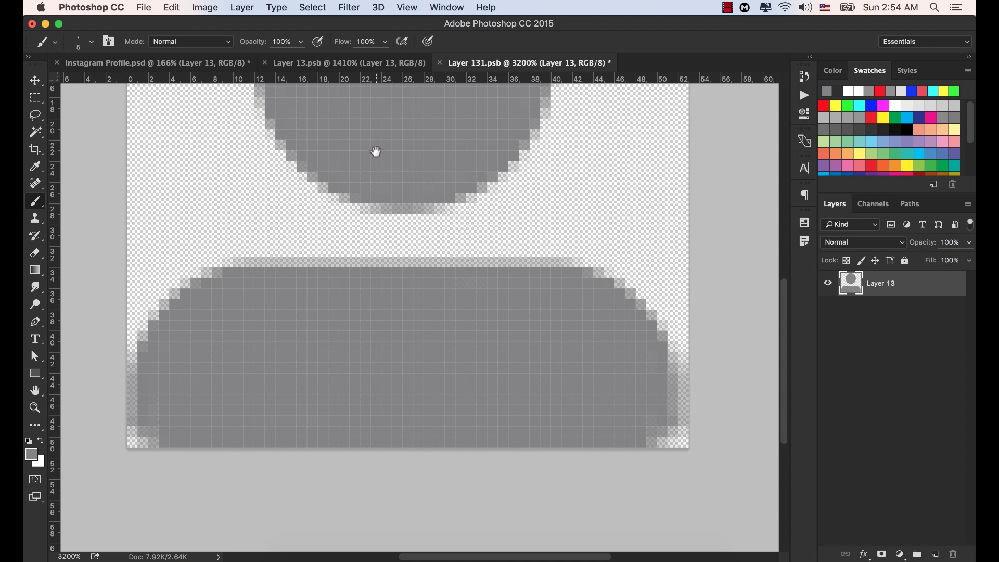
# Save the person icon's edited smart object contents and return to the Instagram Profile document to check the filled icon.
pyautogui.moveTo(376, 151); pyautogui.dragTo(392, 255)
pyautogui.keyDown('alt'); pyautogui.click(403, 192); pyautogui.keyUp('alt')
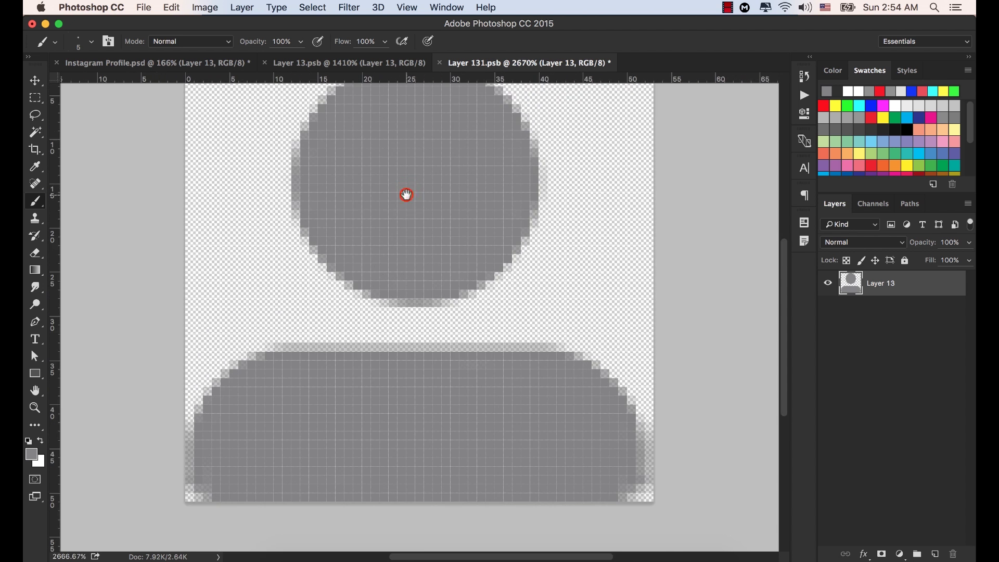
pyautogui.moveTo(407, 195); pyautogui.dragTo(395, 245)
pyautogui.keyDown('alt'); pyautogui.click(398, 229); pyautogui.keyUp('alt')
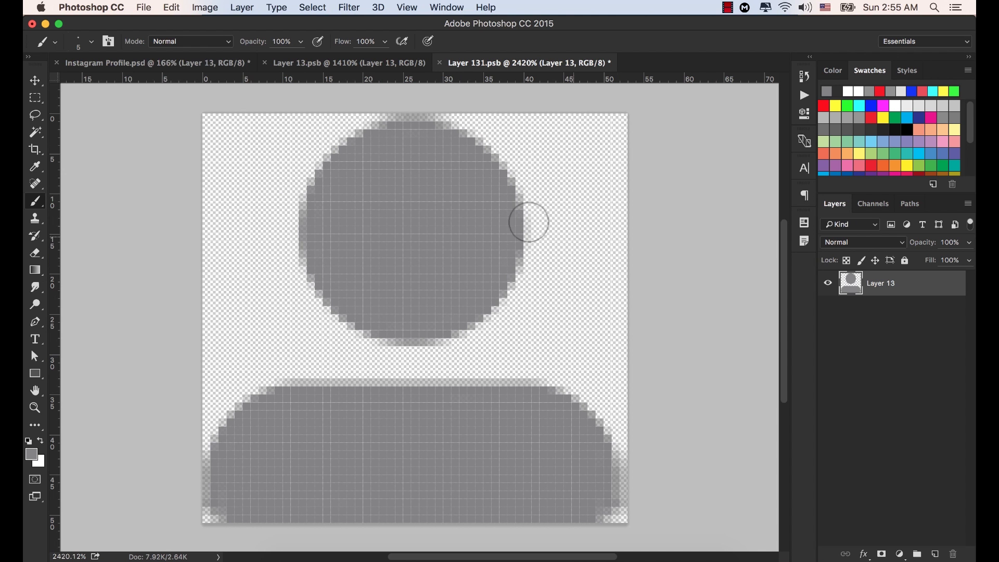
pyautogui.click(145, 7)
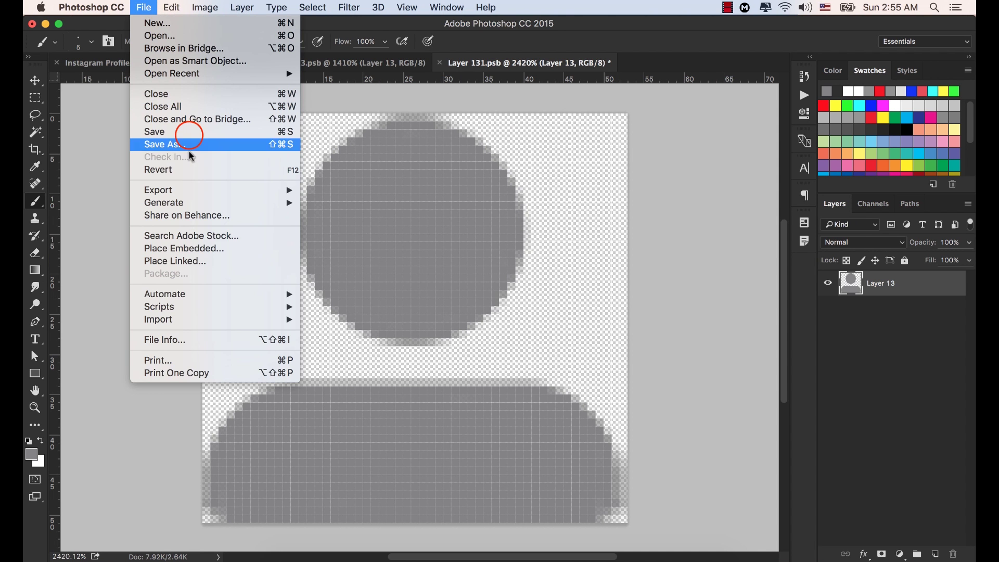
pyautogui.click(189, 132)
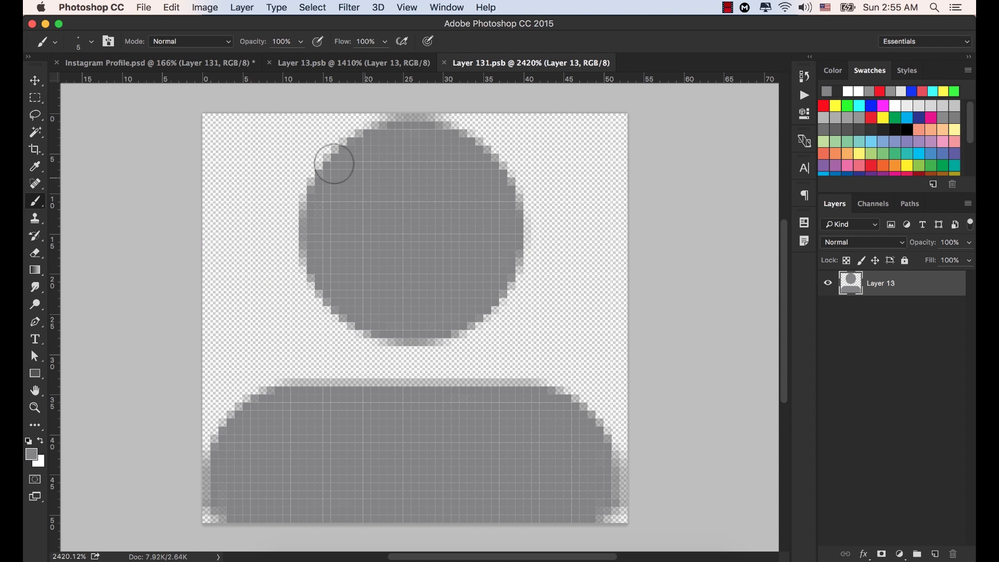
pyautogui.click(205, 64)
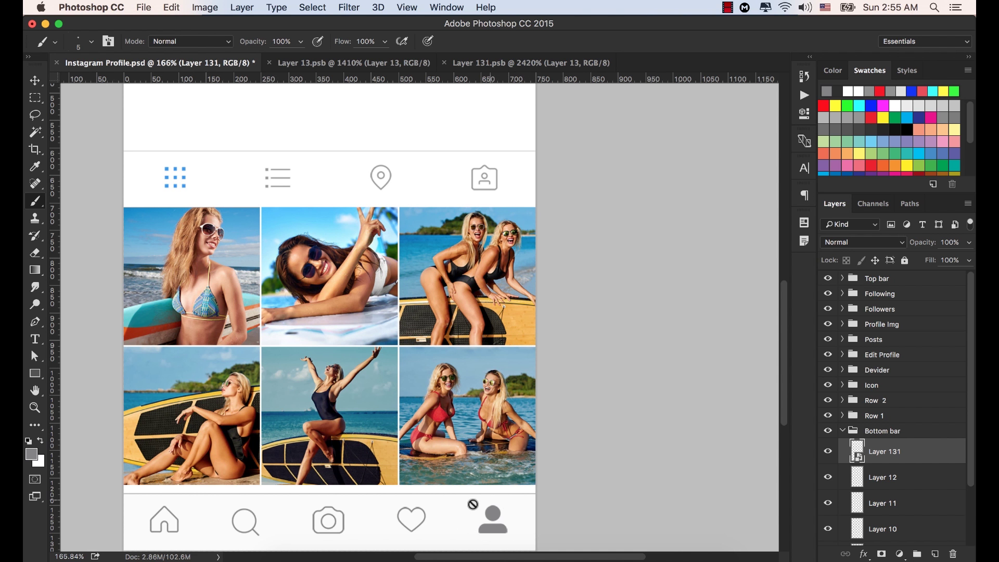
pyautogui.scroll(-5, 412, 414)
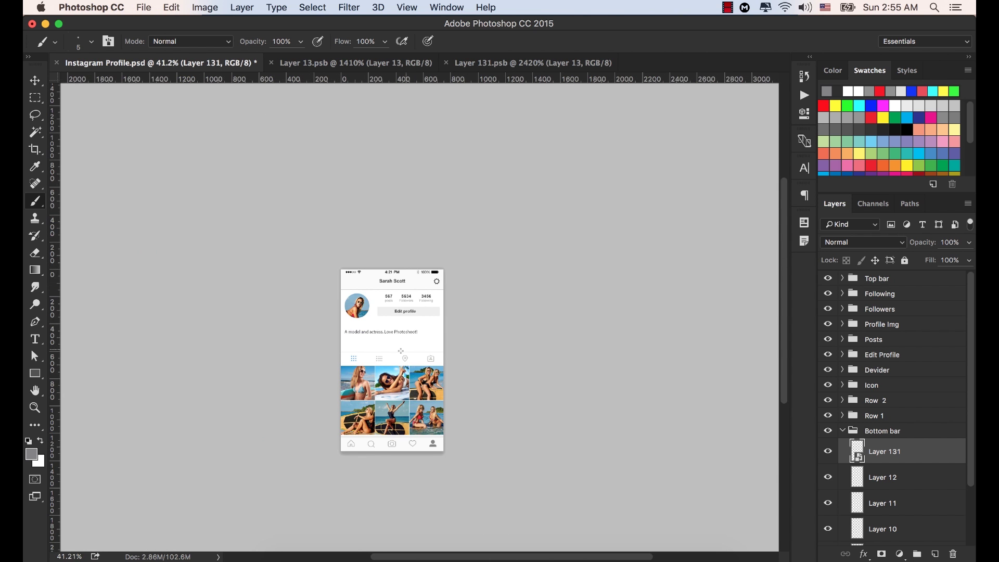
pyautogui.scroll(3, 401, 351)
pyautogui.scroll(-1, 386, 351)
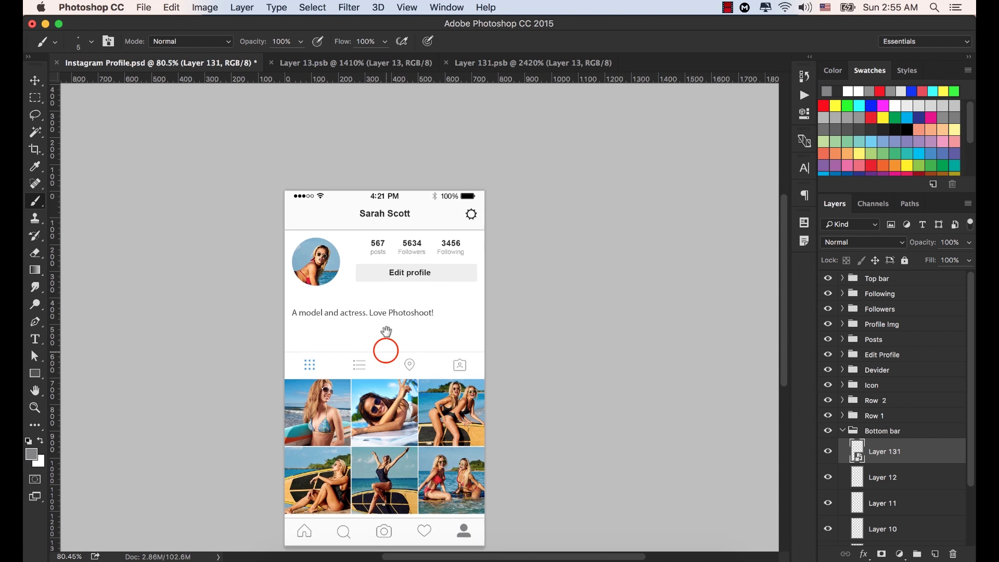
pyautogui.moveTo(387, 331); pyautogui.dragTo(404, 263)
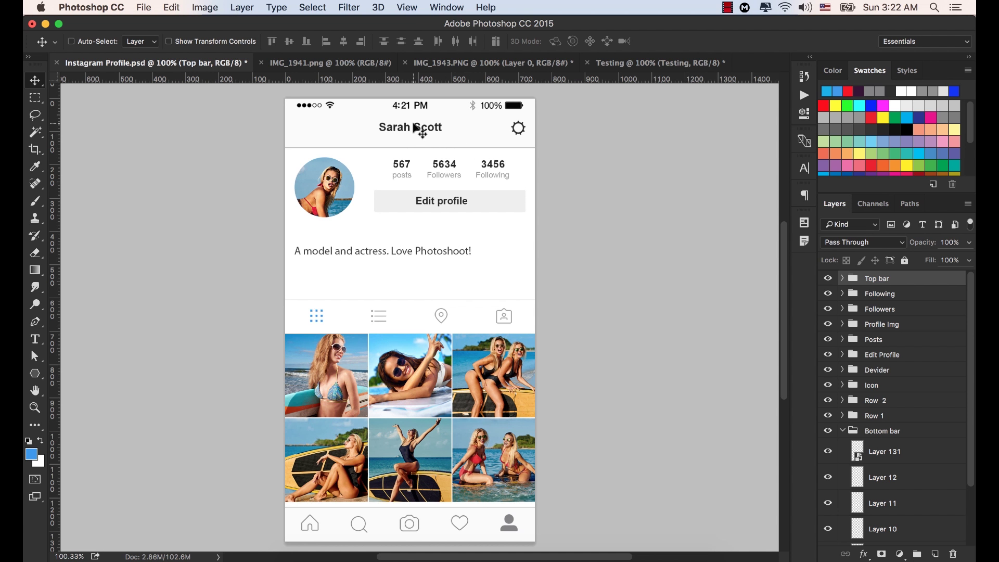
# Remove the space between the first and last name in the top bar's title text.
pyautogui.press('super')
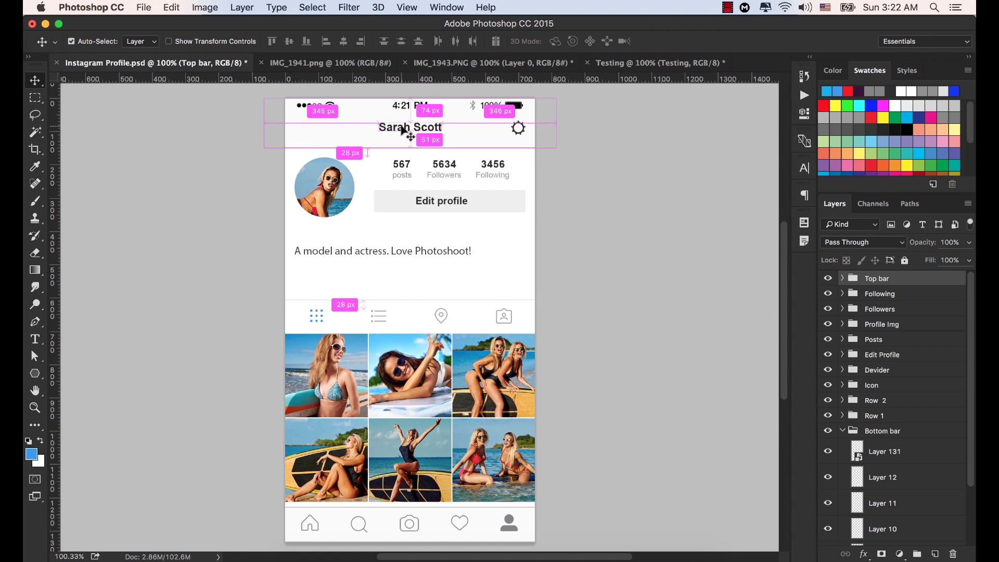
pyautogui.keyDown('super'); pyautogui.click(402, 129); pyautogui.keyUp('super')
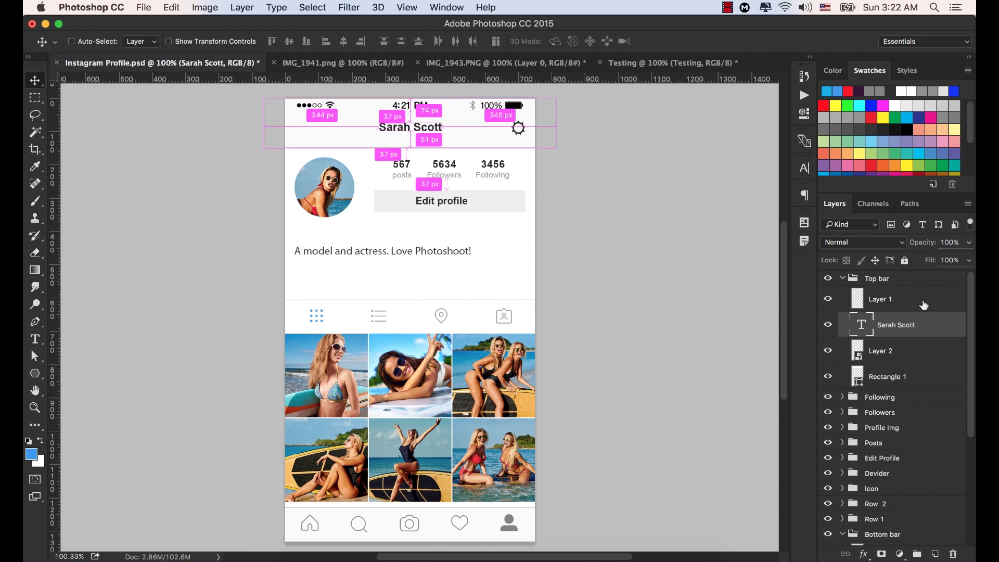
pyautogui.doubleClick(862, 324)
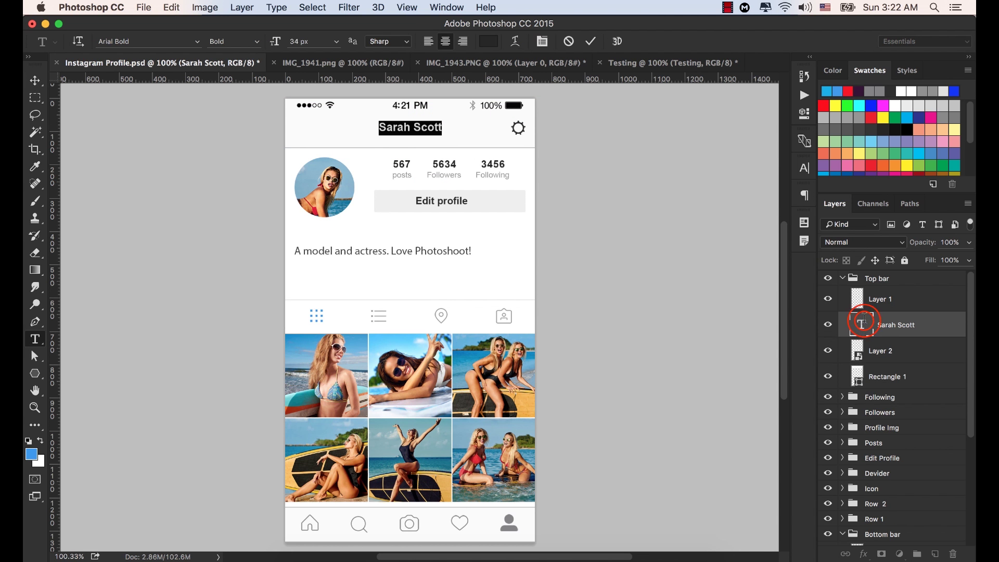
pyautogui.click(411, 128)
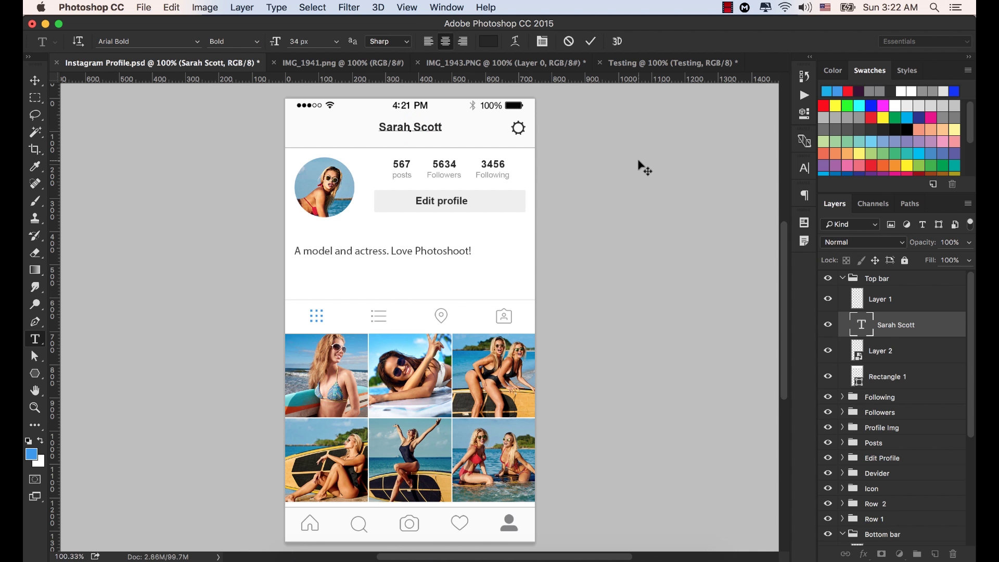
pyautogui.press('Delete')
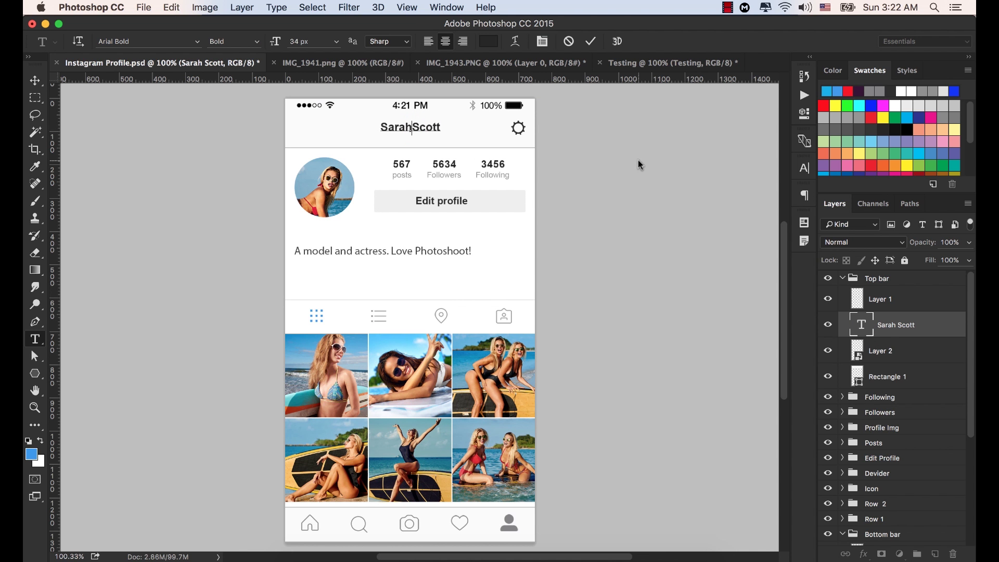
pyautogui.write('=')
pyautogui.press('BackSpace')
pyautogui.write('-')
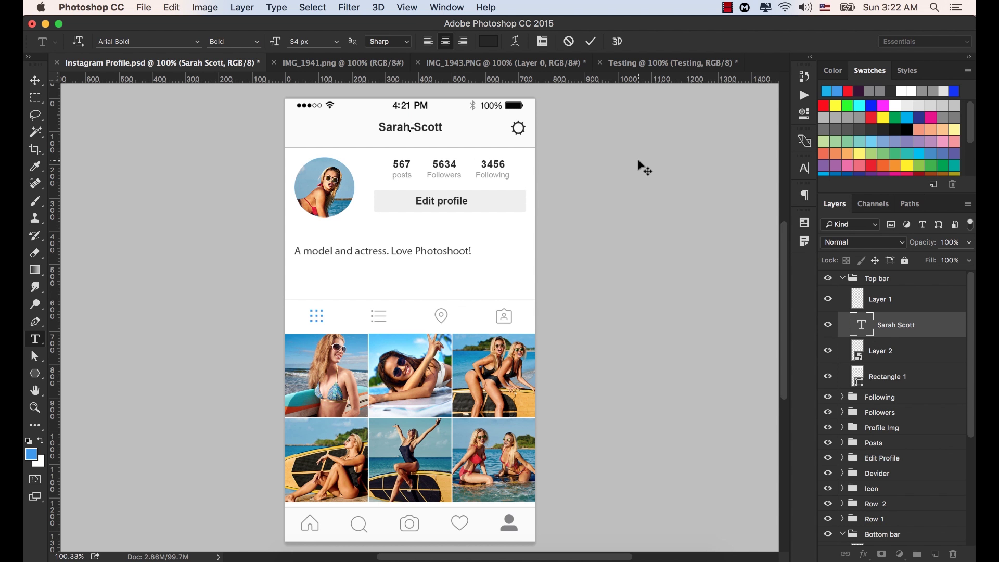
pyautogui.press('BackSpace')
pyautogui.click(547, 248)
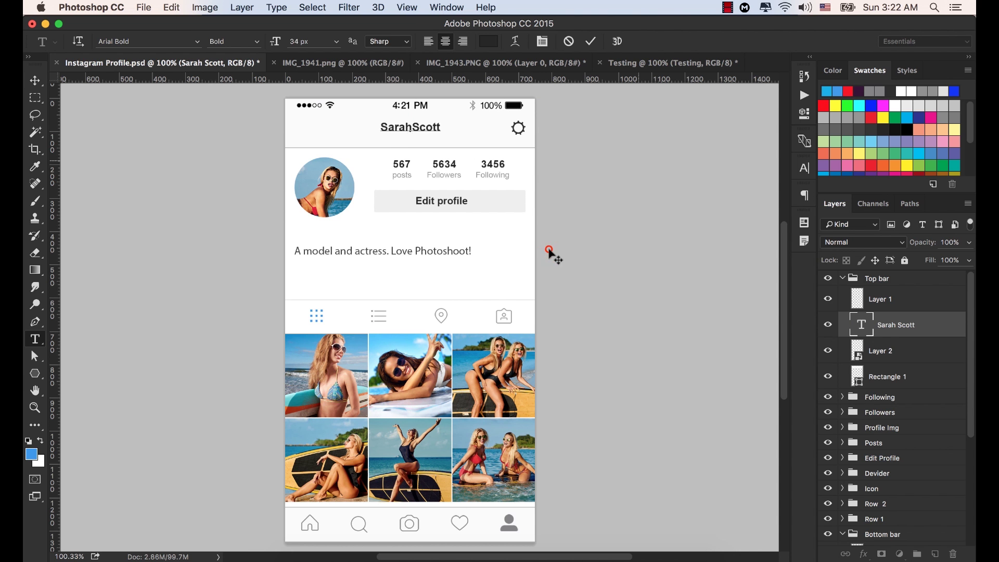
pyautogui.press('v')
# Insert an underscore between the first and last name in the top bar's title text.
pyautogui.click(863, 325)
pyautogui.doubleClick(863, 325)
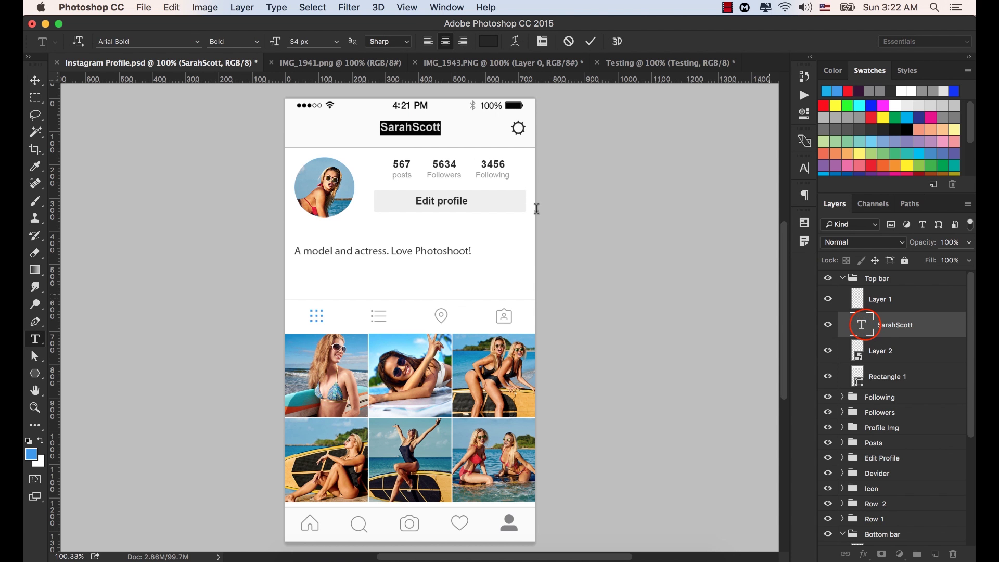
pyautogui.click(412, 128)
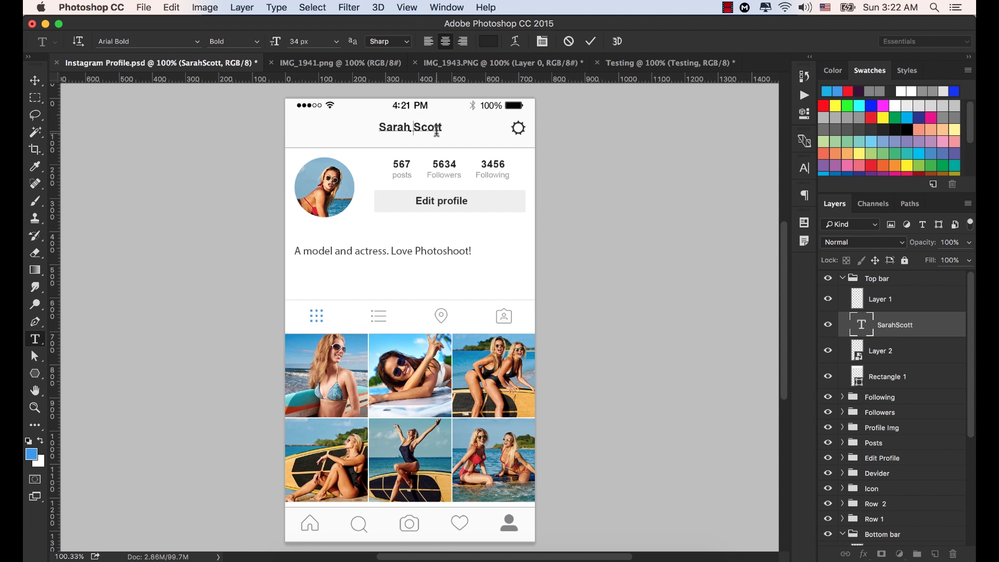
pyautogui.press('BackSpace')
pyautogui.write('_')
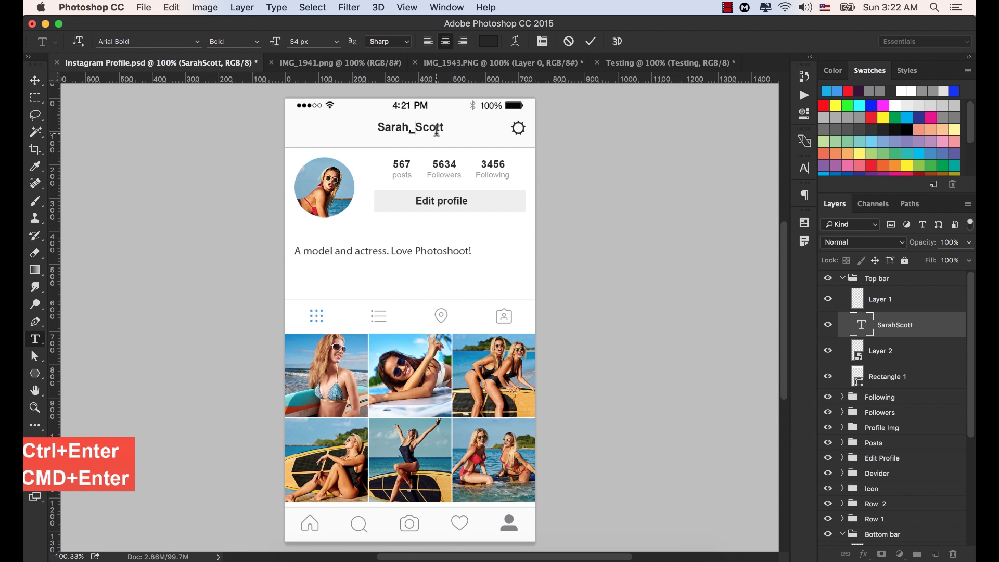
pyautogui.press('super+Return')
# Duplicate the top bar's username text layer and place the copy just above the bio line.
pyautogui.press('v')
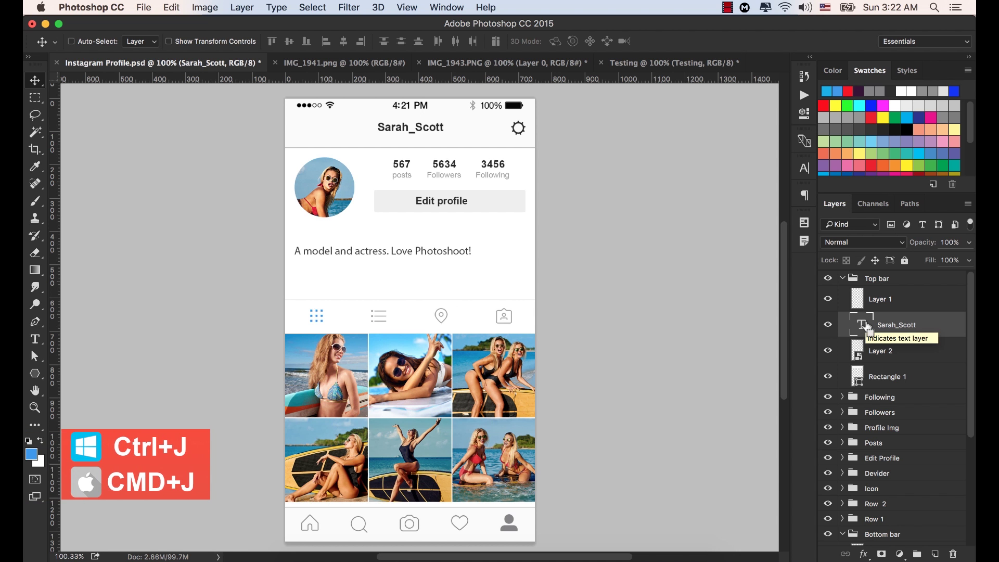
pyautogui.press('super+j')
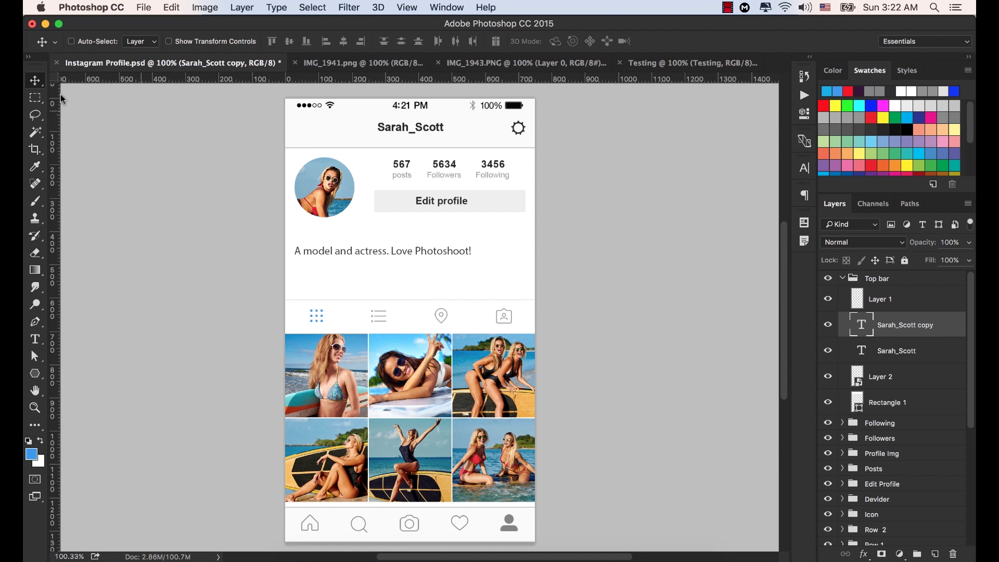
pyautogui.moveTo(417, 128); pyautogui.dragTo(343, 241)
# Replace the underscore with a space in the copied name and align the text with the bio line's left edge.
pyautogui.doubleClick(862, 325)
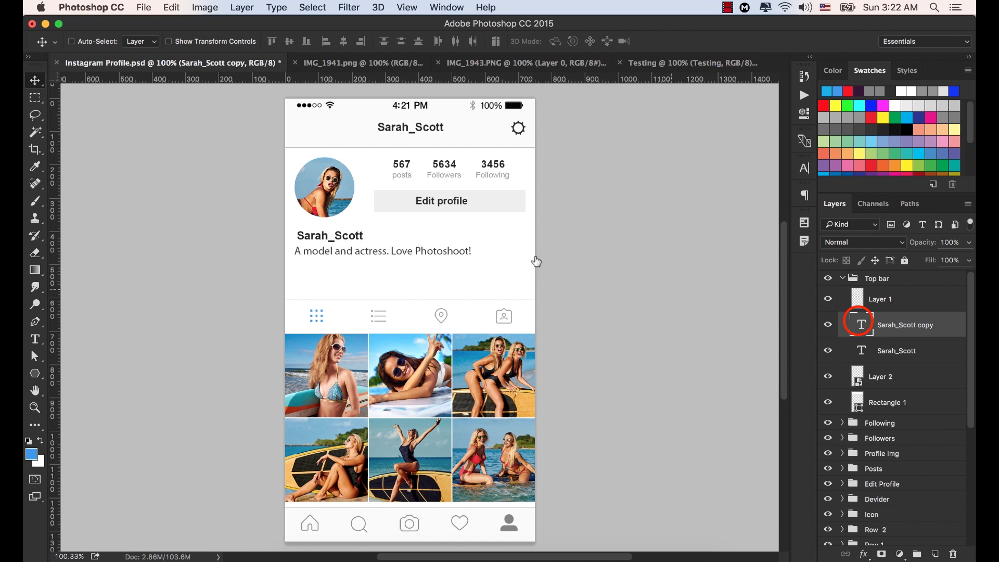
pyautogui.click(329, 237)
pyautogui.press('Delete')
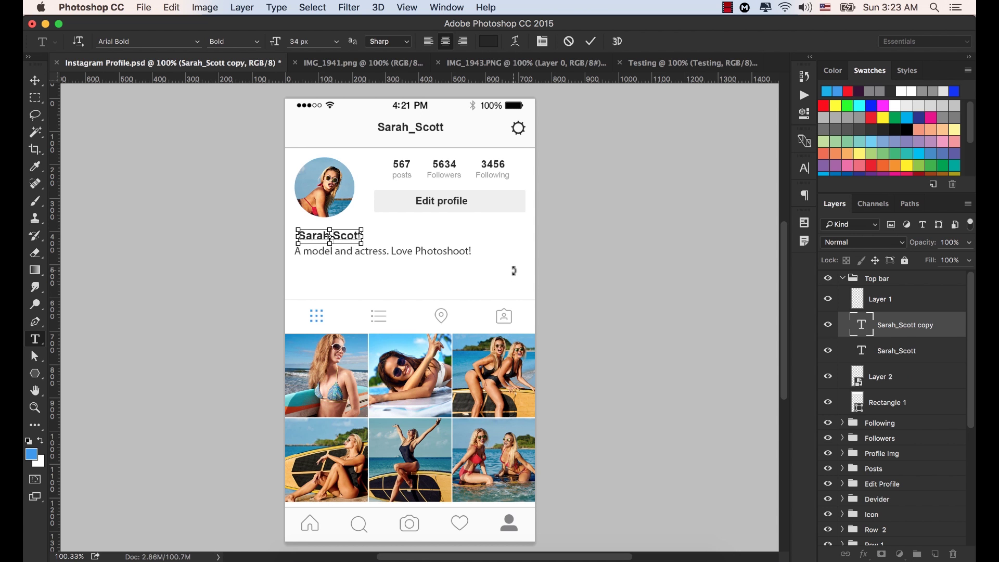
pyautogui.hotkey('ctrl', 'Return')
pyautogui.press('v')
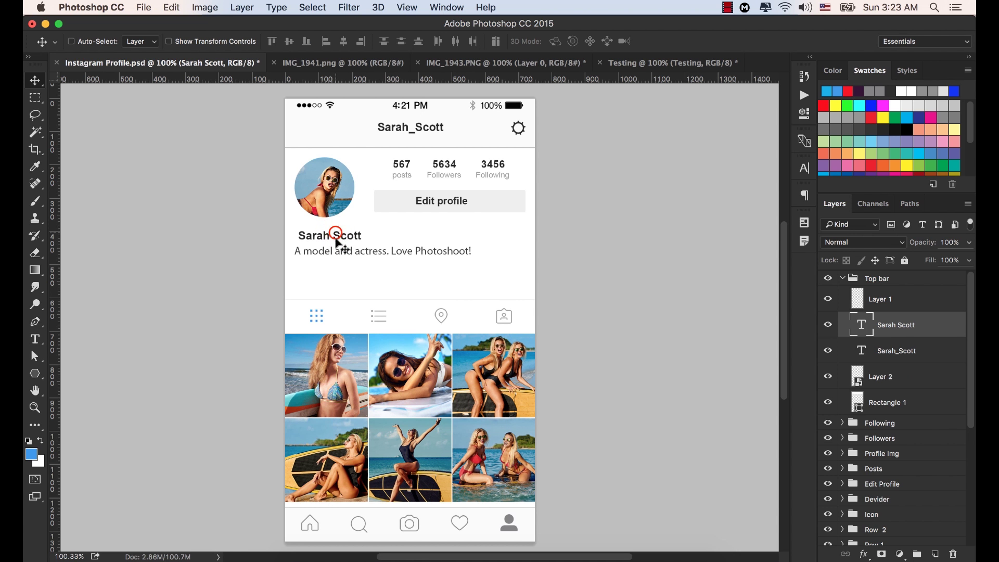
pyautogui.moveTo(336, 236); pyautogui.dragTo(334, 236)
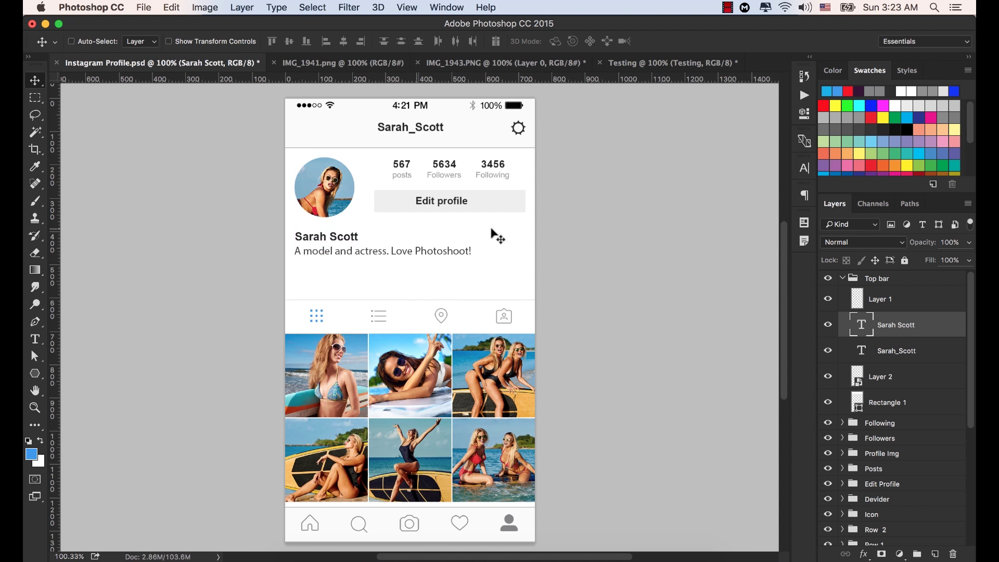
# Increase the font size of the top bar's username text and nudge it slightly downward.
pyautogui.keyDown('super'); pyautogui.click(422, 133); pyautogui.keyUp('super')
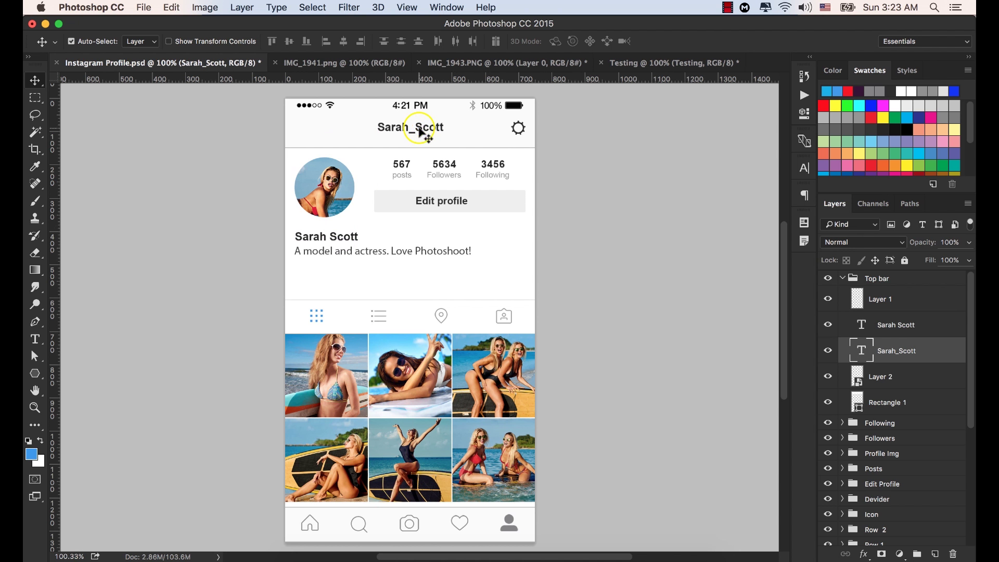
pyautogui.click(804, 168)
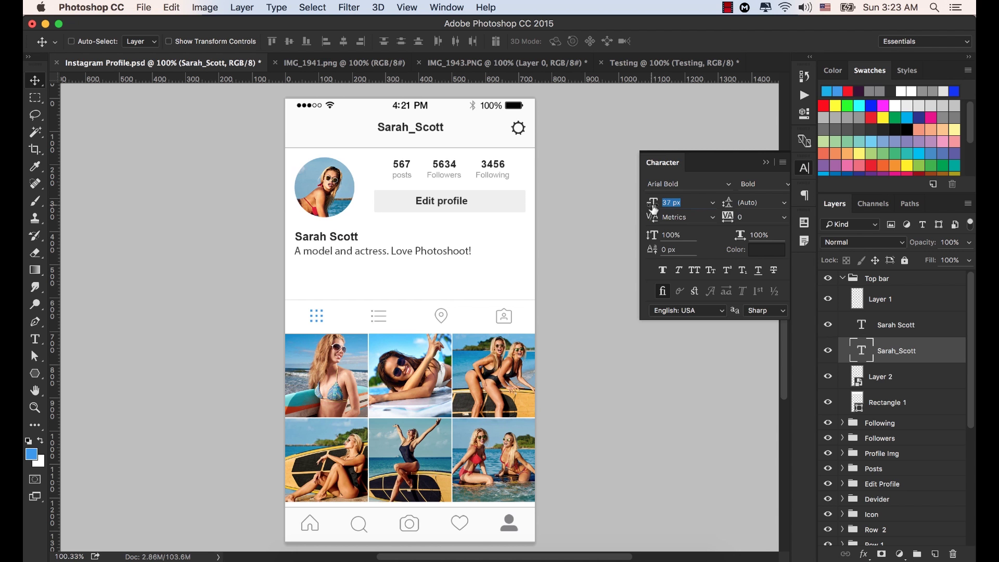
pyautogui.moveTo(654, 207); pyautogui.dragTo(657, 207)
pyautogui.click(766, 162)
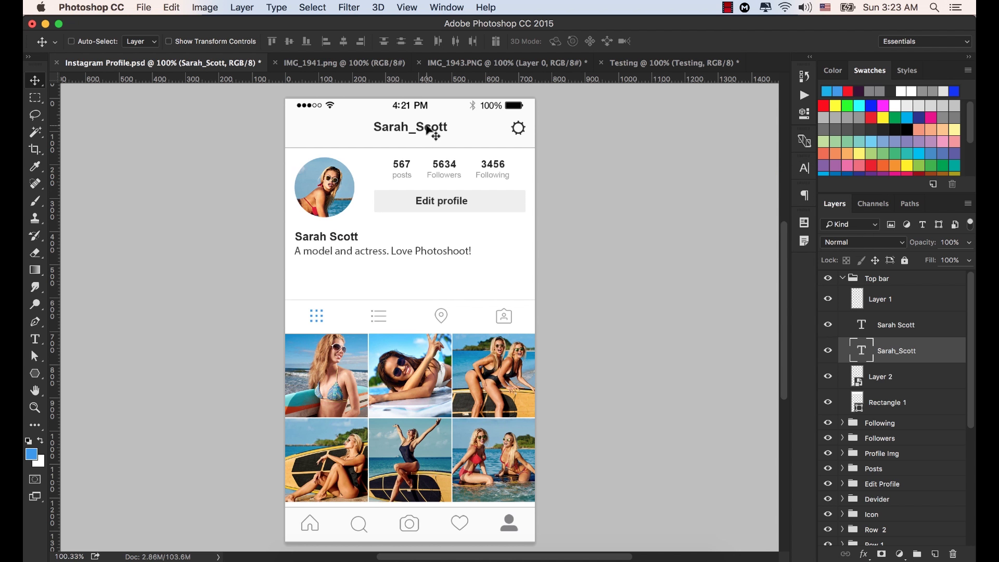
pyautogui.press('Down')
pyautogui.press('Down')
pyautogui.press('Down')
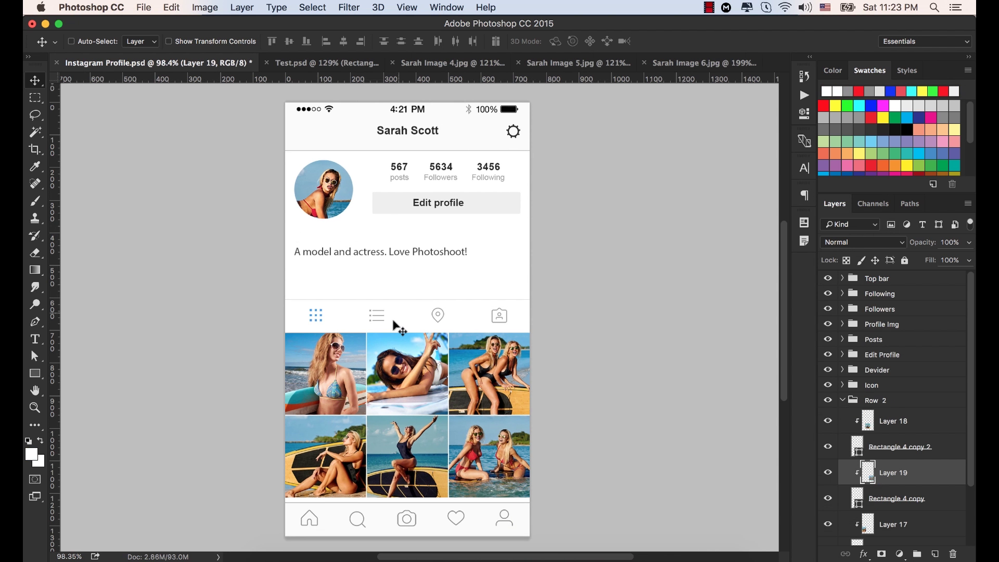
pyautogui.scroll(3, 393, 326)
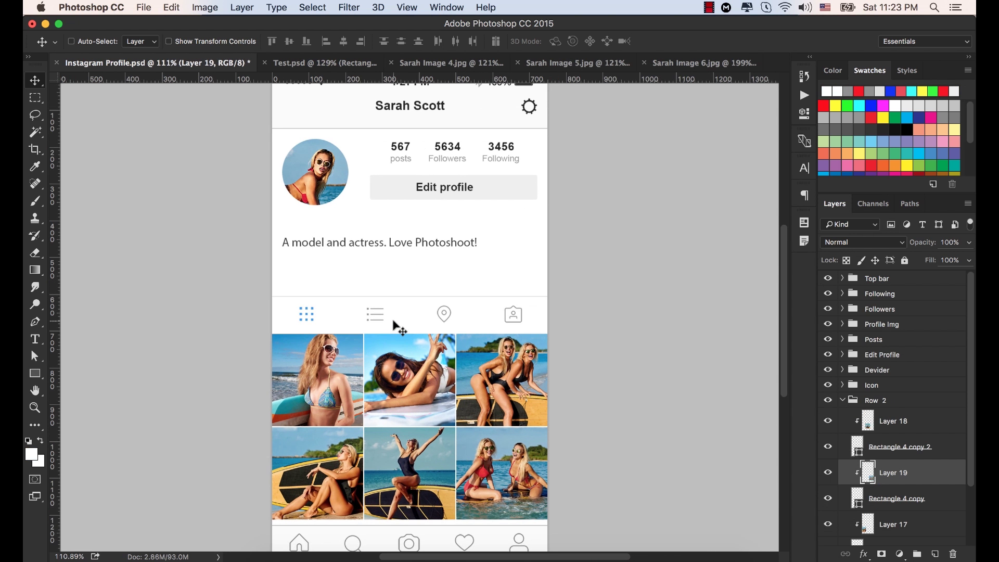
pyautogui.scroll(-2, 393, 326)
pyautogui.scroll(-1, 393, 321)
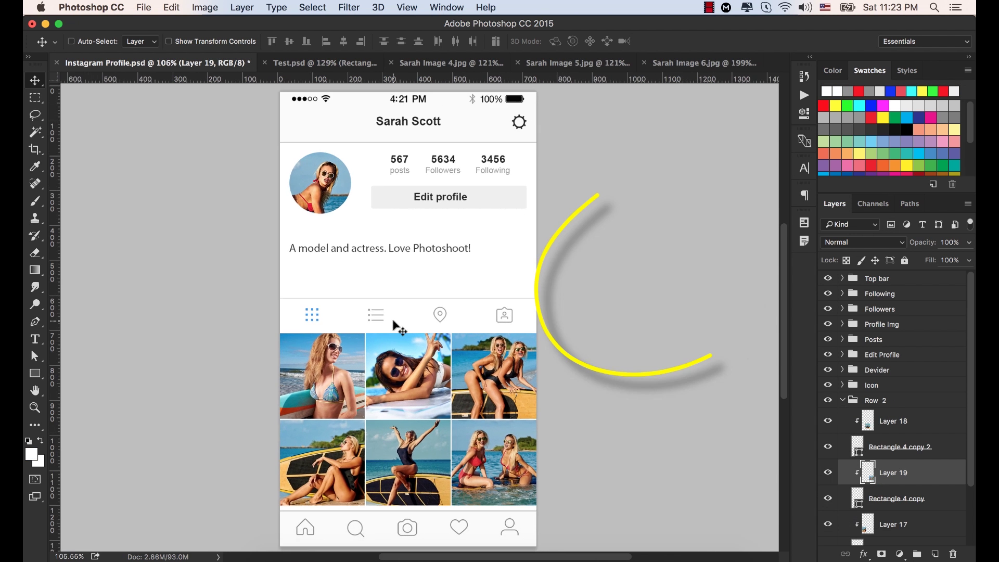